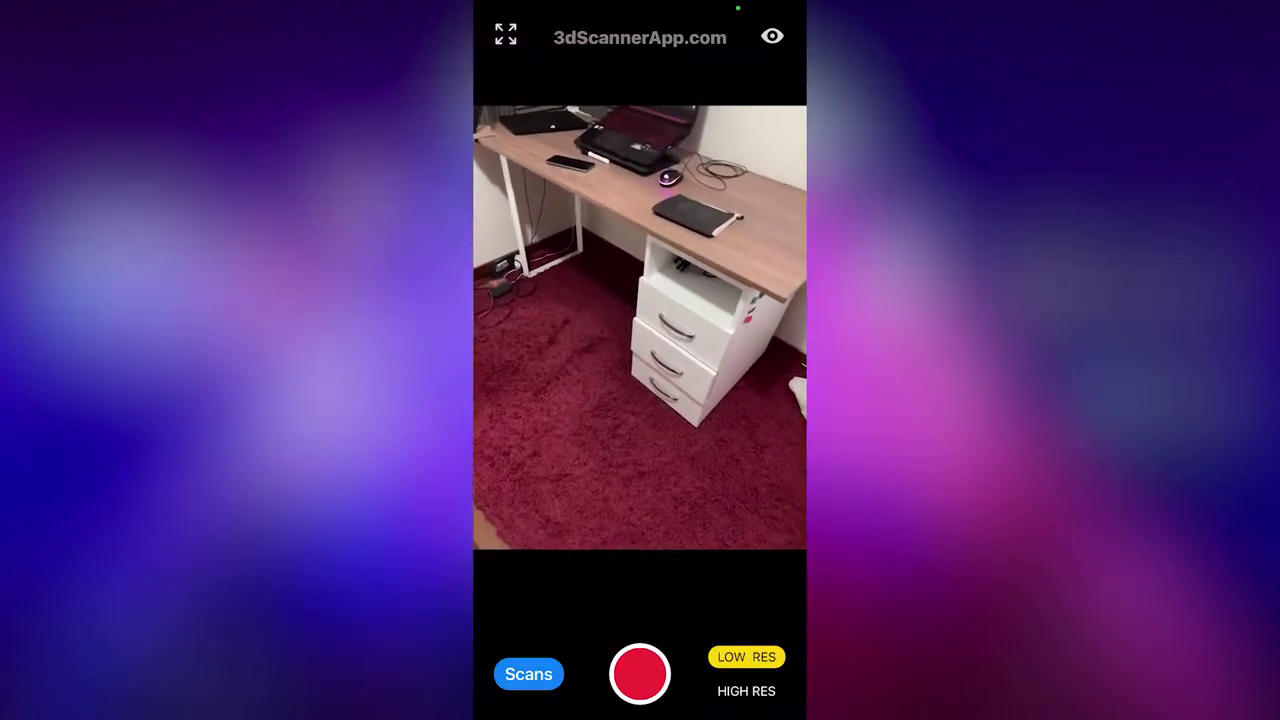
Step: Record a high-resolution LiDAR scan of the desk corner
click(746, 690)
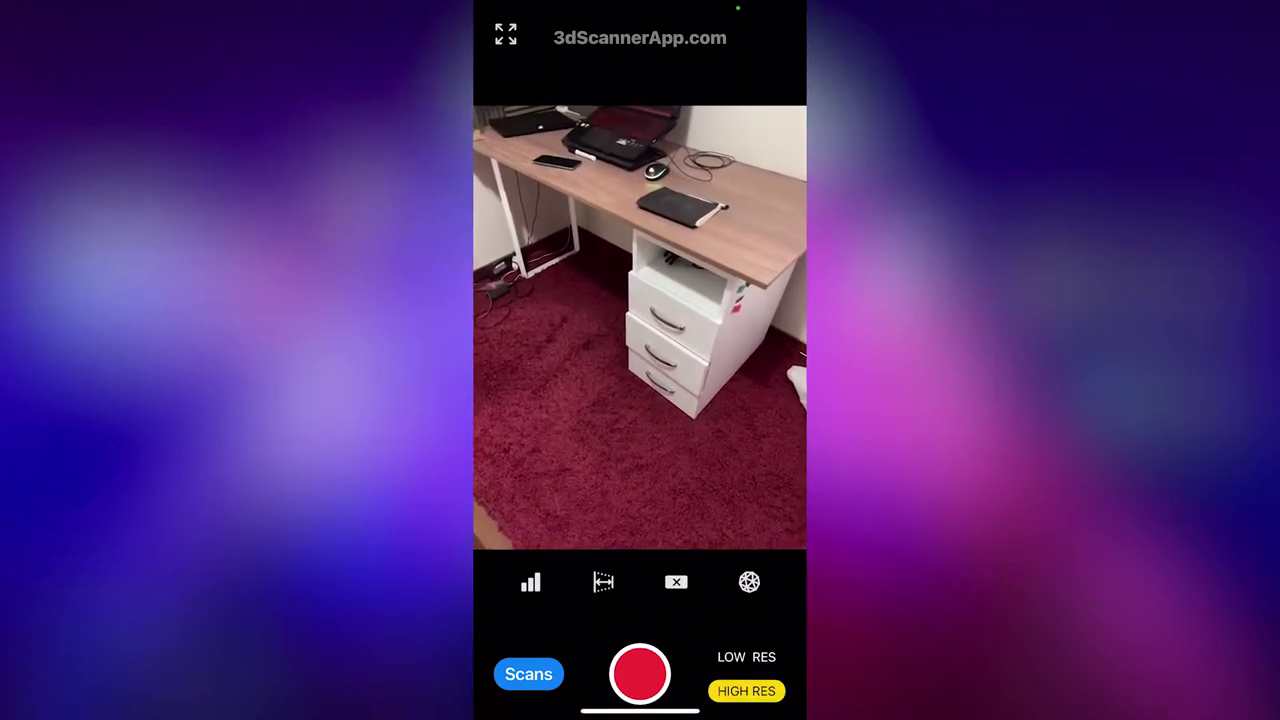
click(640, 673)
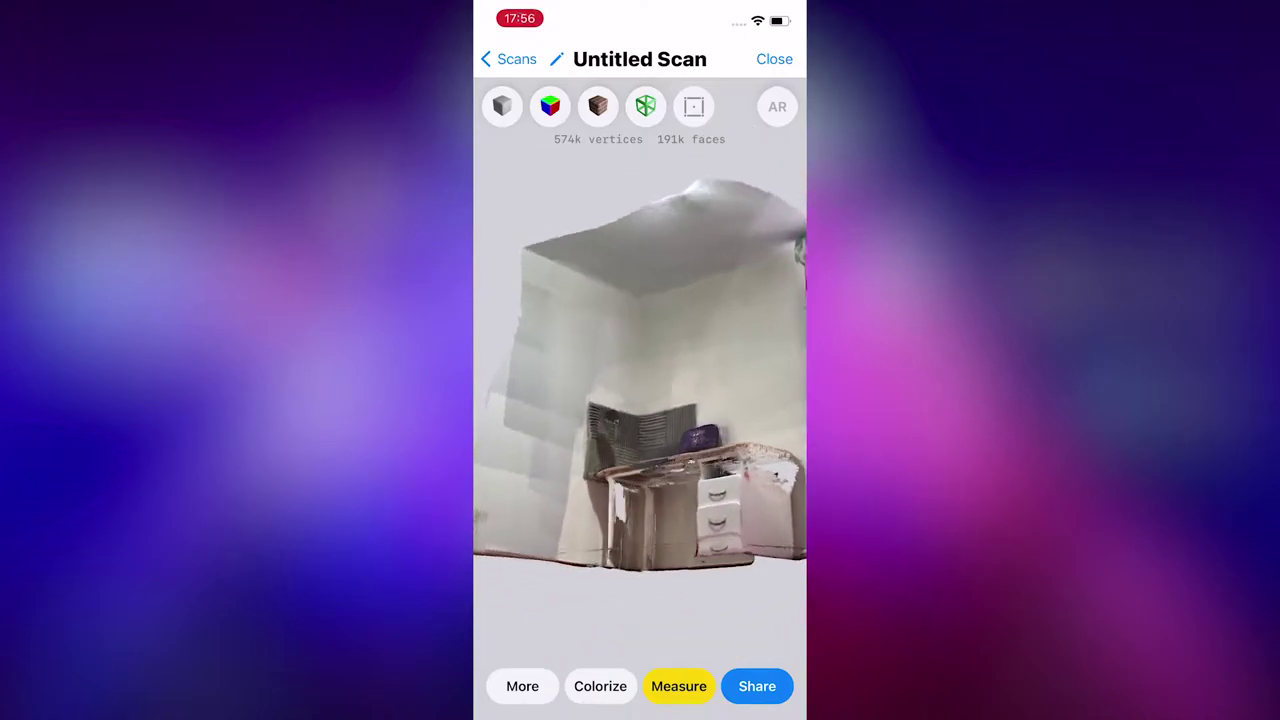
Step: Simplify the Untitled Scan's mesh to 21k vertices and 35k faces, accepting the texture alert
click(522, 686)
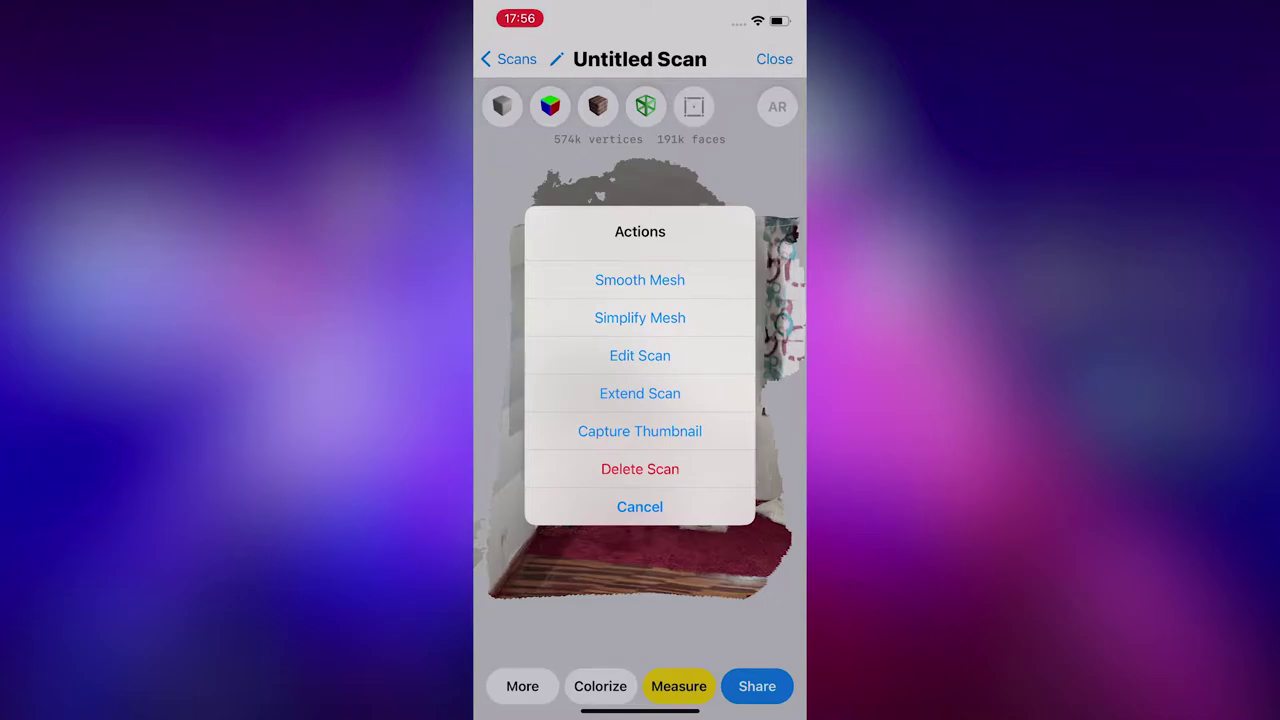
click(640, 355)
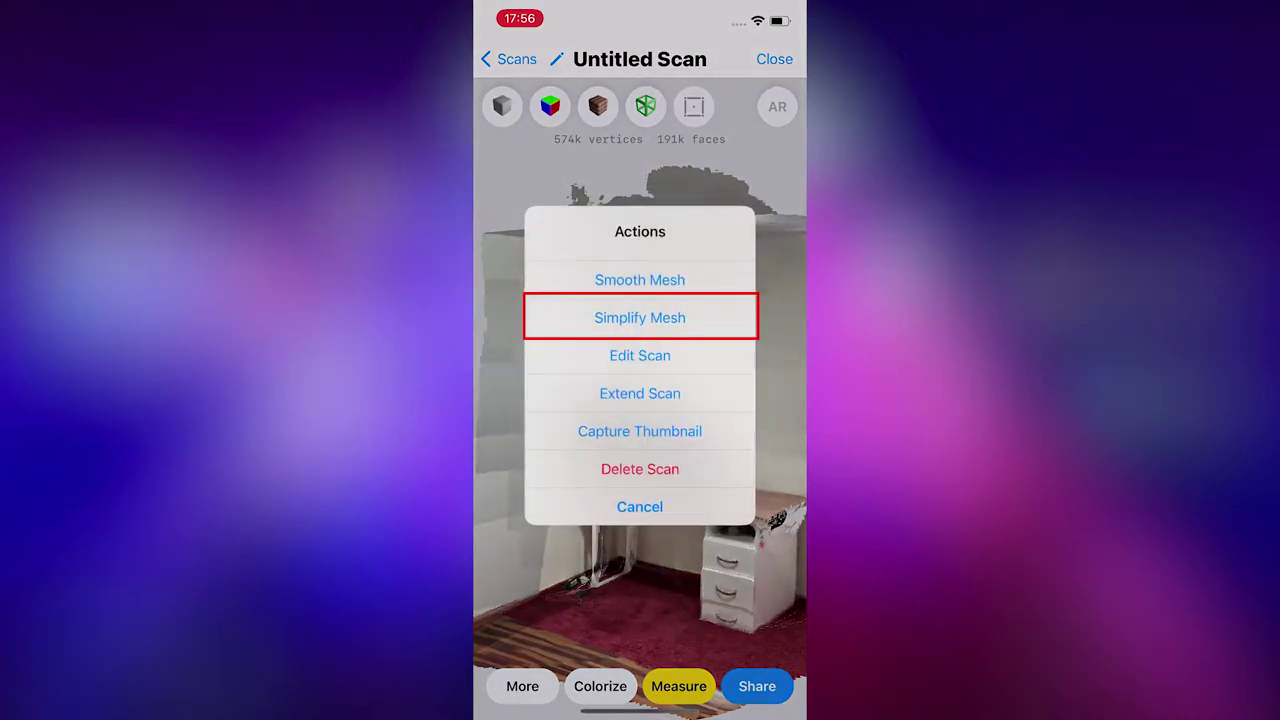
click(640, 317)
click(700, 409)
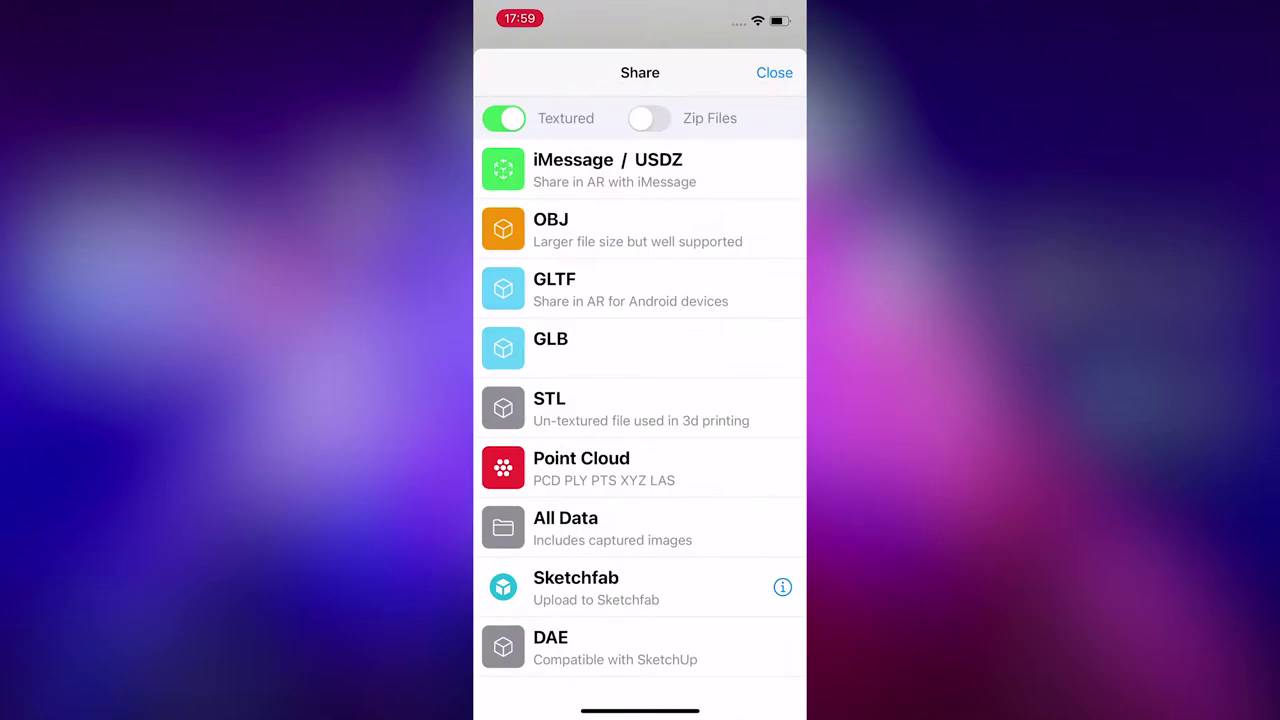
Step: Export the textured room scan as a GLB model file
click(550, 348)
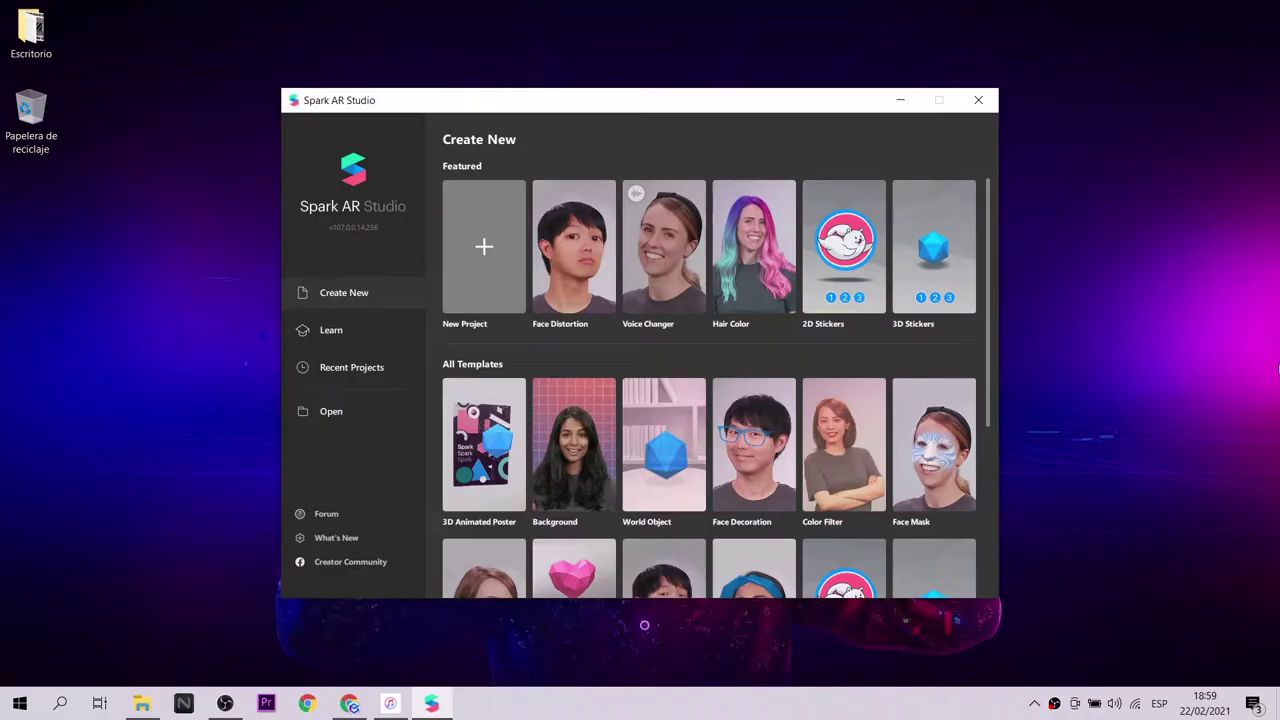
Step: Create a new Plane Tracking project and maximize its window
click(500, 248)
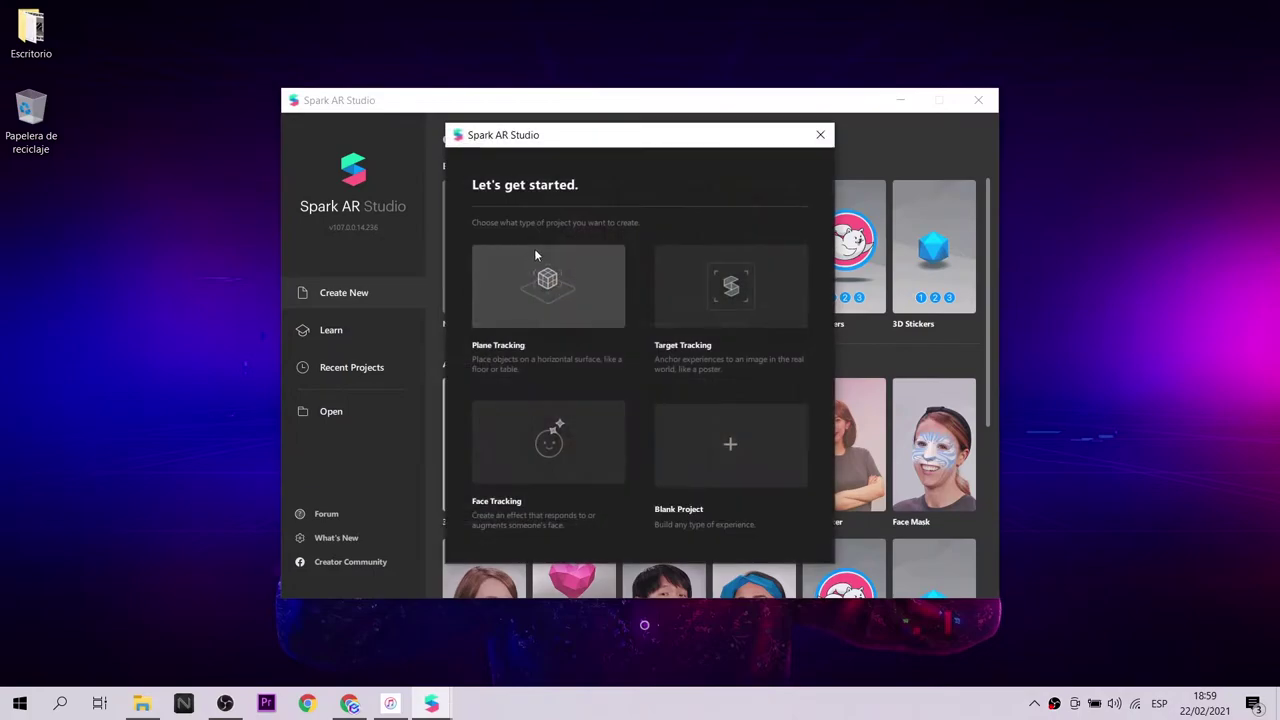
click(556, 279)
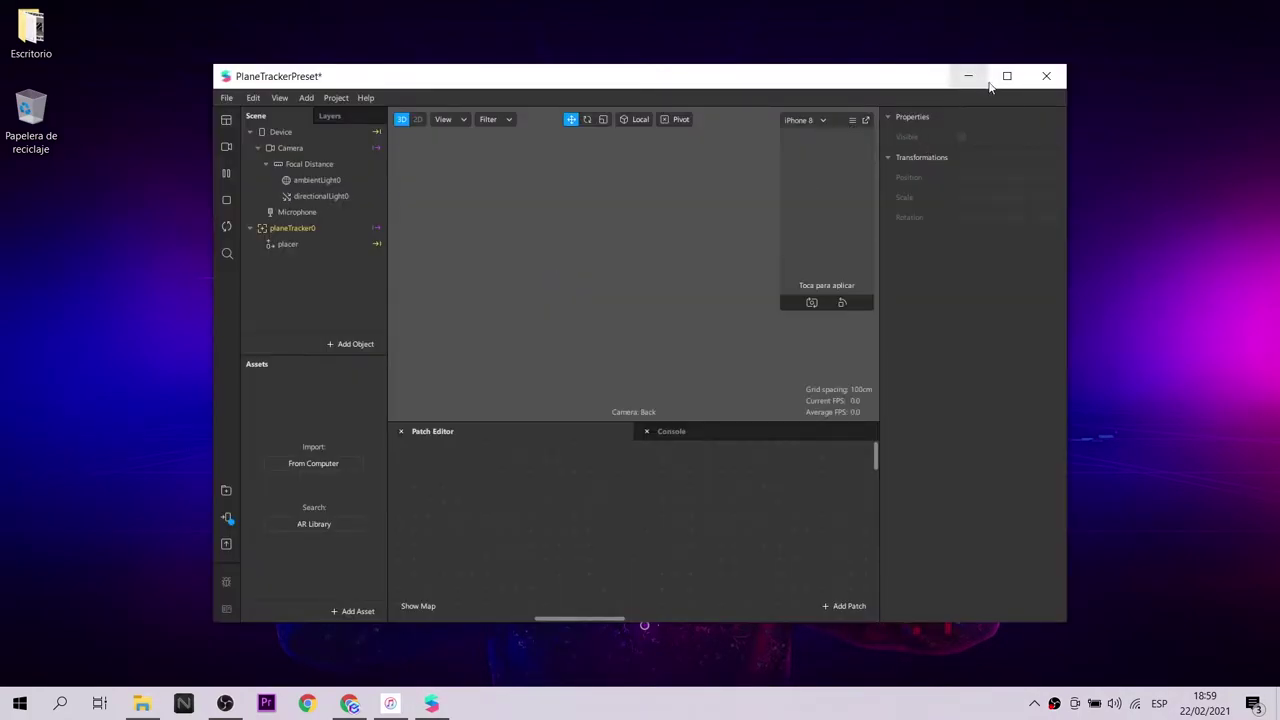
click(1004, 75)
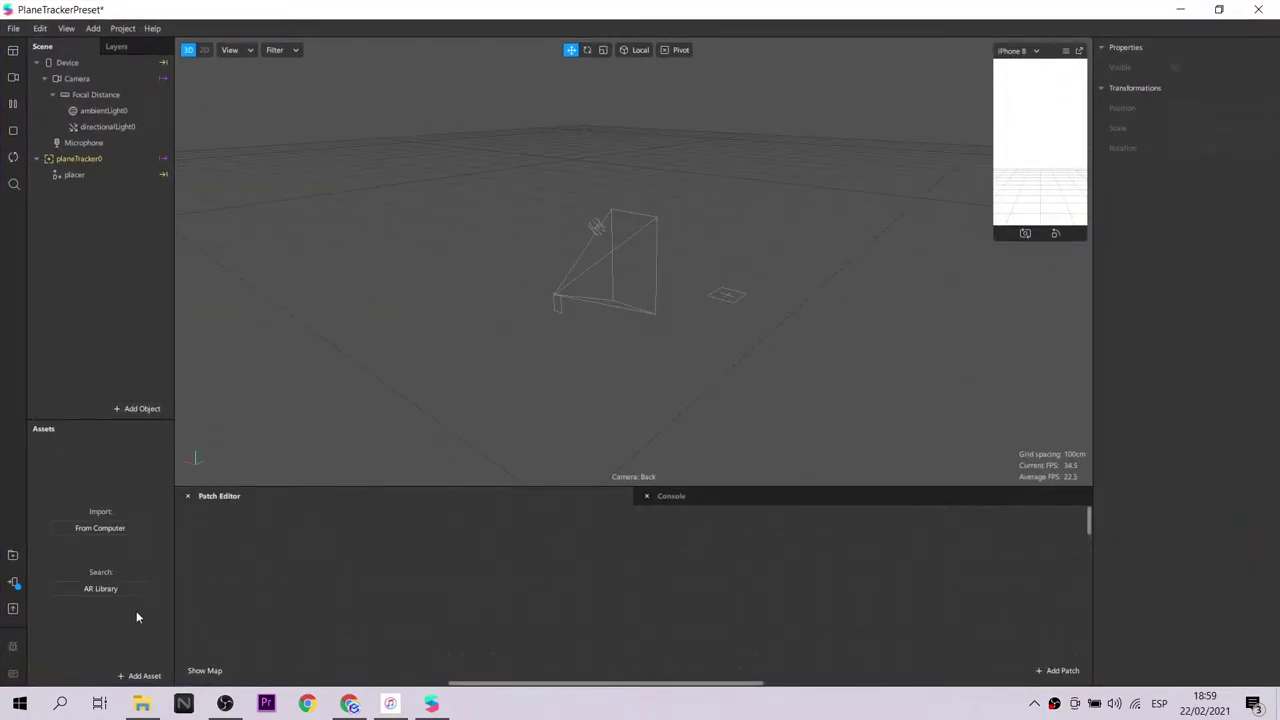
Step: Import the scanned room model file from the computer into Assets
click(119, 526)
click(505, 142)
click(497, 394)
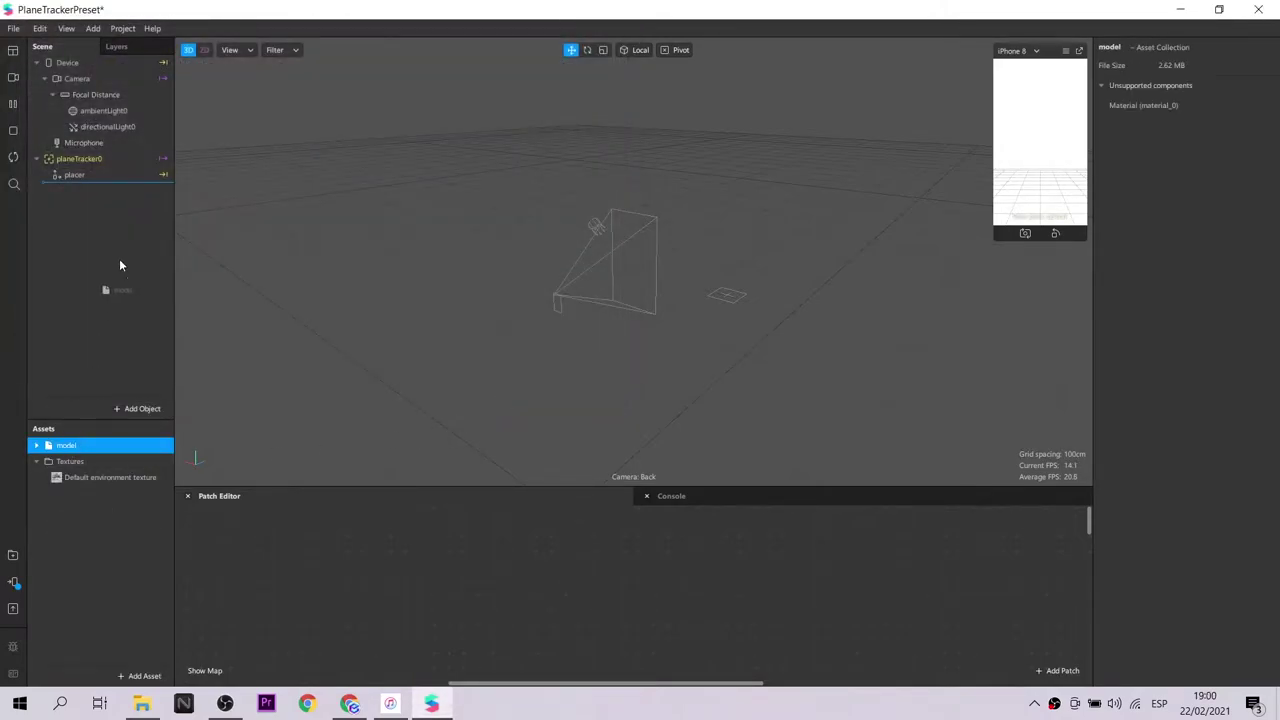
Step: Put the room model under the placer and rotate it 75.83° about Y
drag(96, 180, 97, 179)
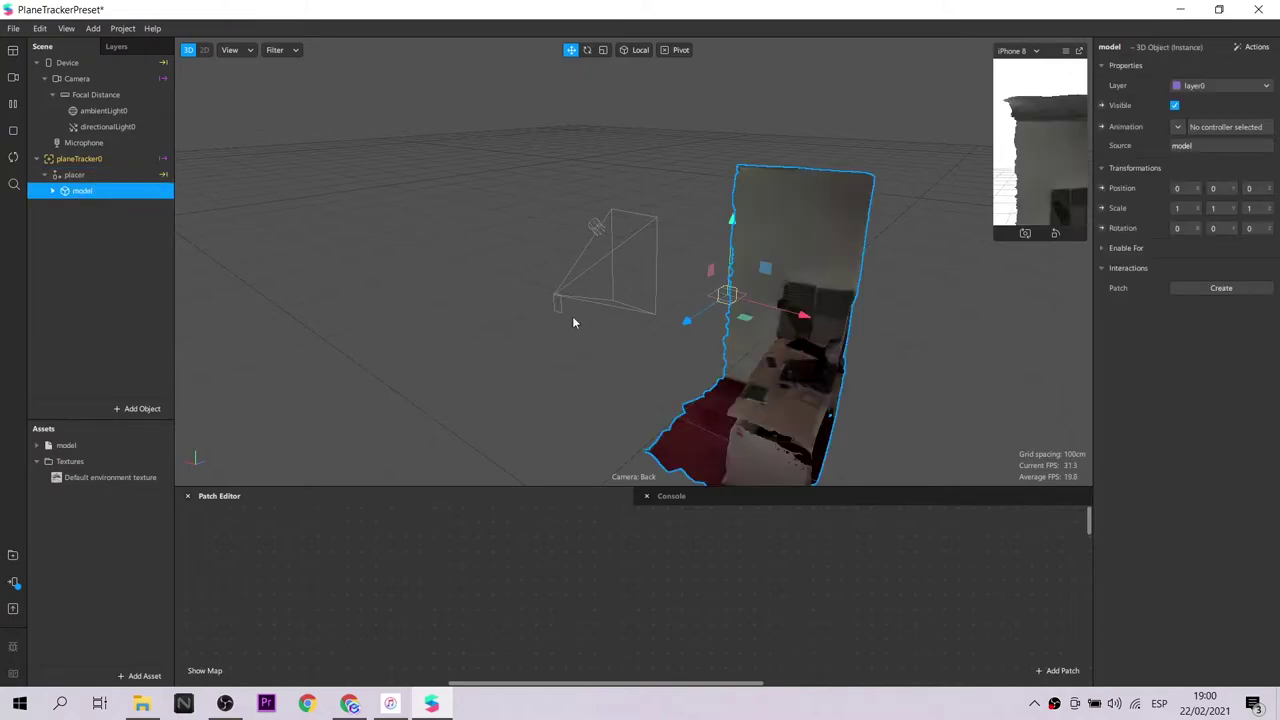
drag(641, 371, 675, 170)
key(e)
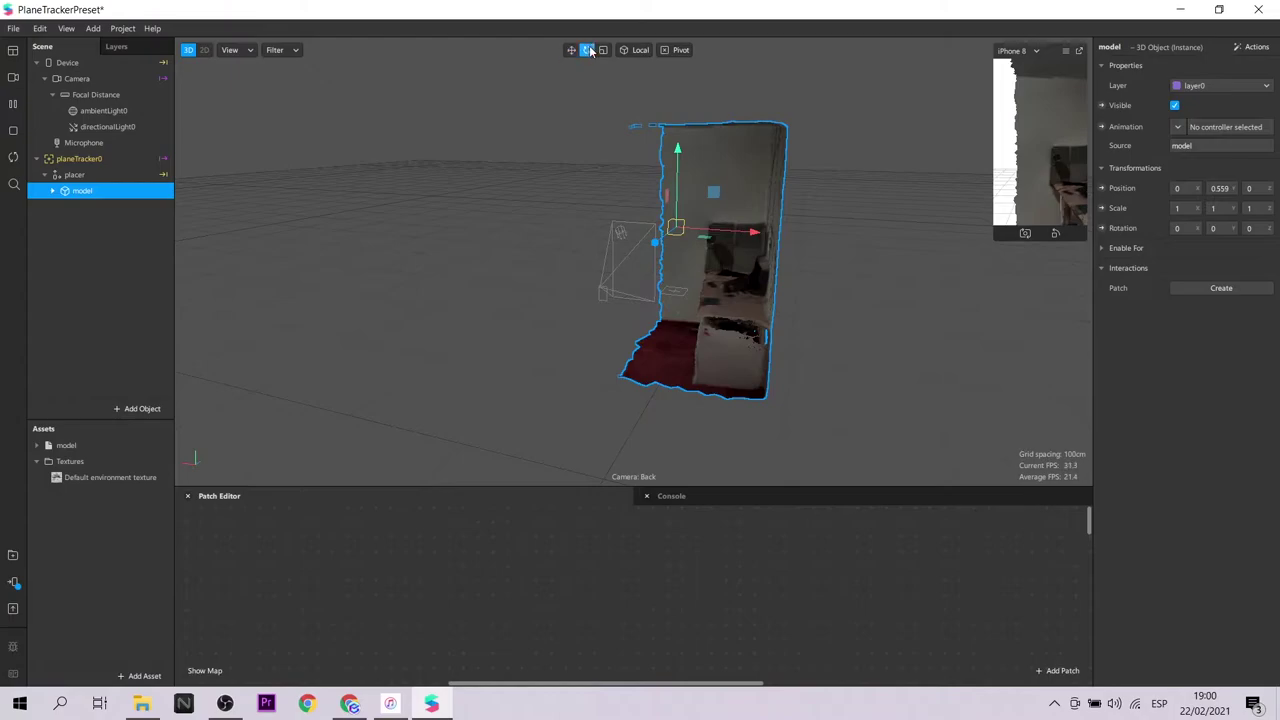
mouse_move(700, 238)
mouse_down()
mouse_move(793, 225)
mouse_move(897, 307)
mouse_up()
click(896, 307)
Step: Move the room model to 0.094, 0.547, -0.37 and select its nodes_0 mesh
key(w)
click(82, 190)
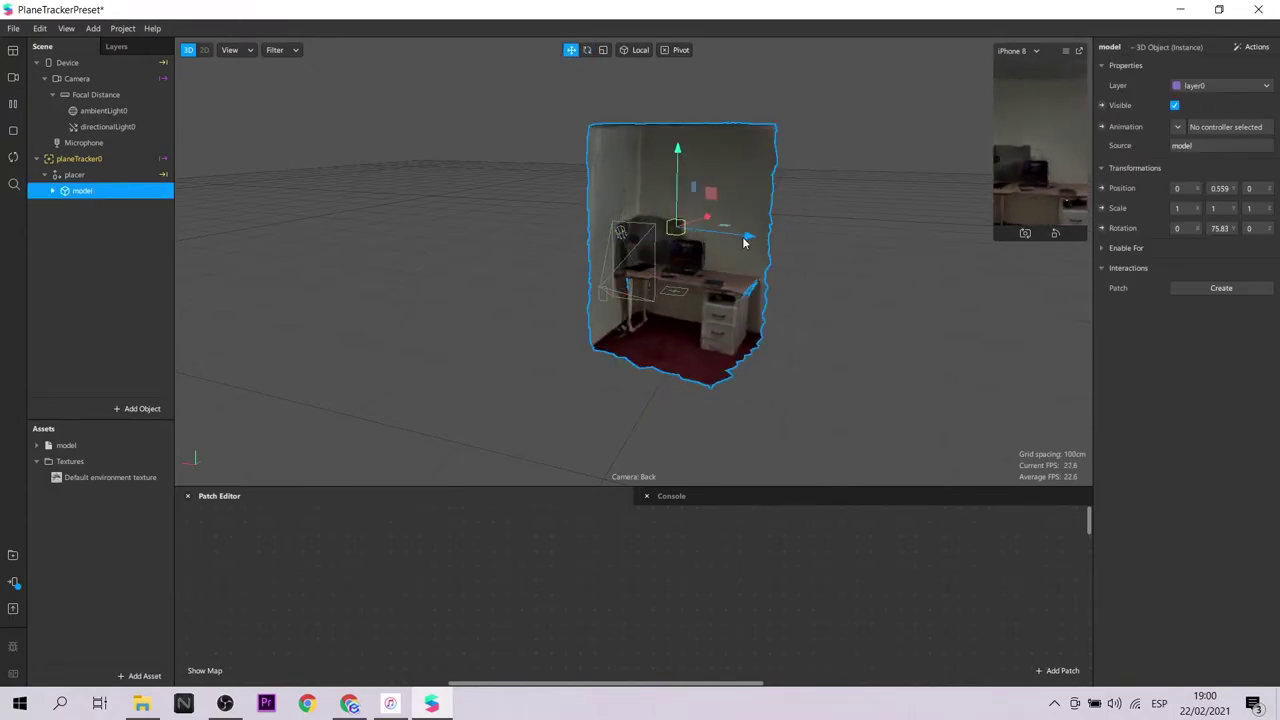
mouse_move(748, 238)
mouse_down()
mouse_move(893, 243)
mouse_move(821, 306)
mouse_up()
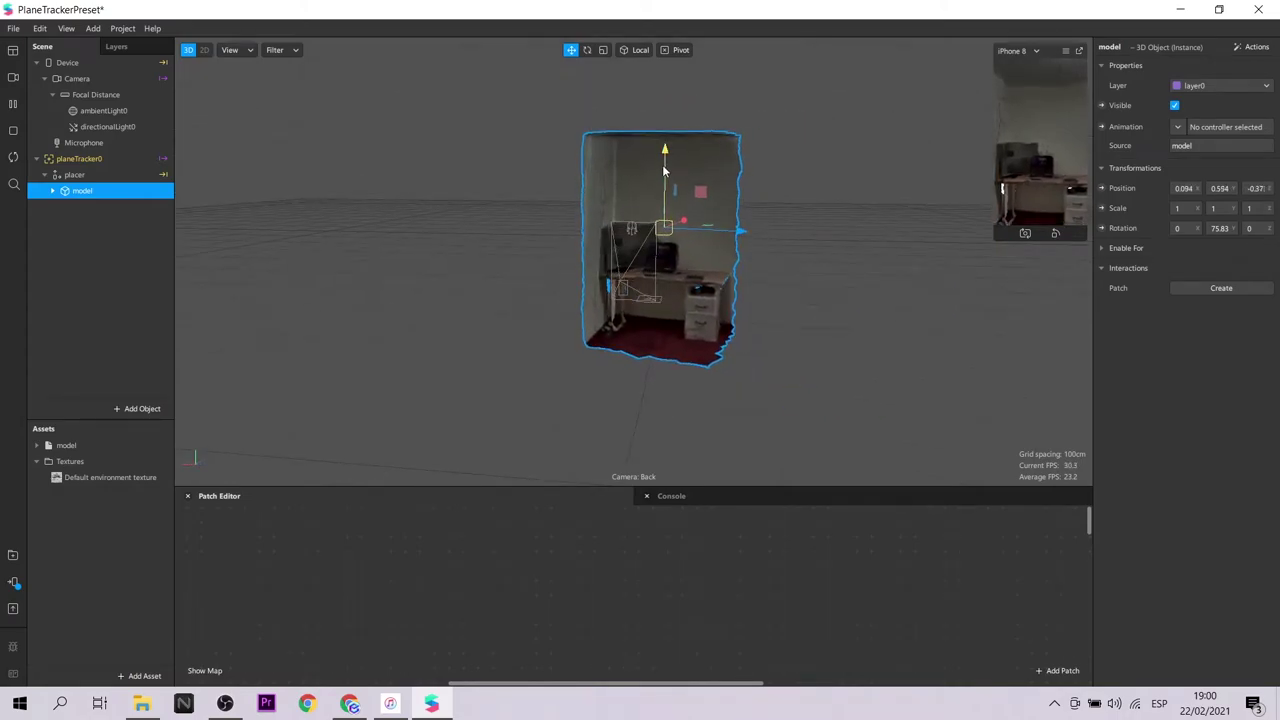
click(801, 368)
click(97, 193)
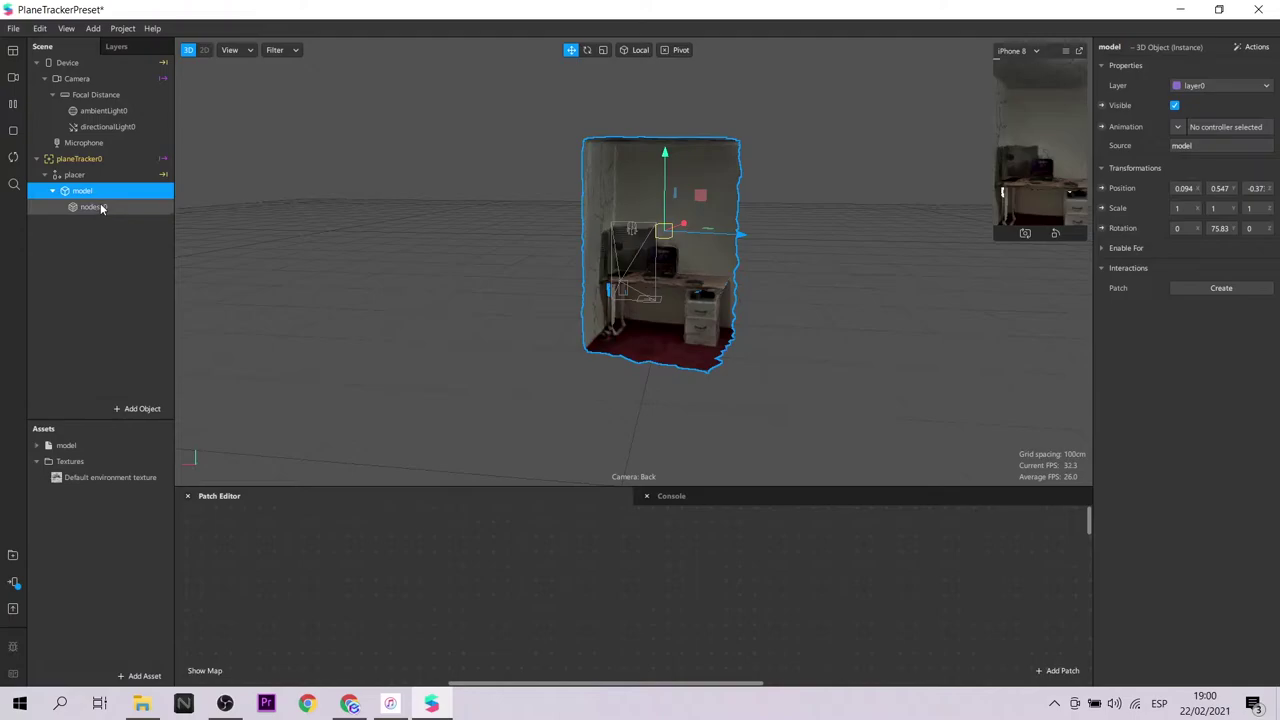
click(101, 207)
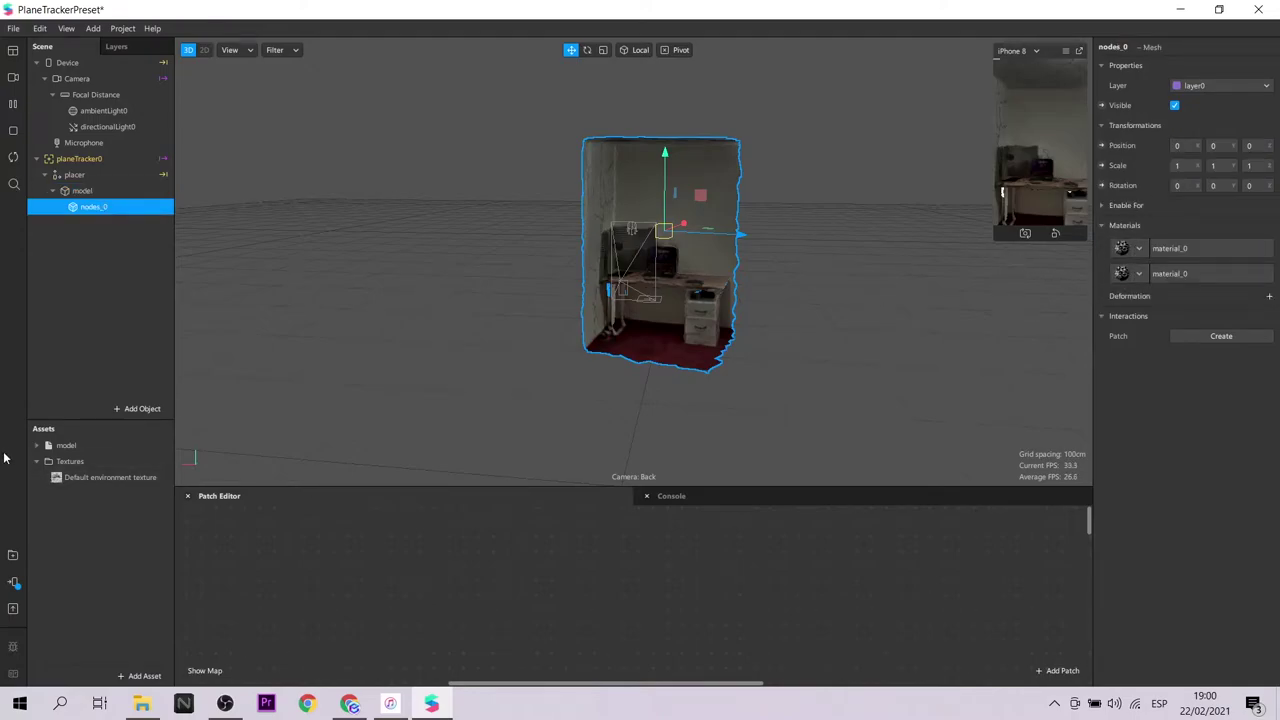
Step: Switch material_0's shader to Flat, then back to Physically-Based
click(80, 479)
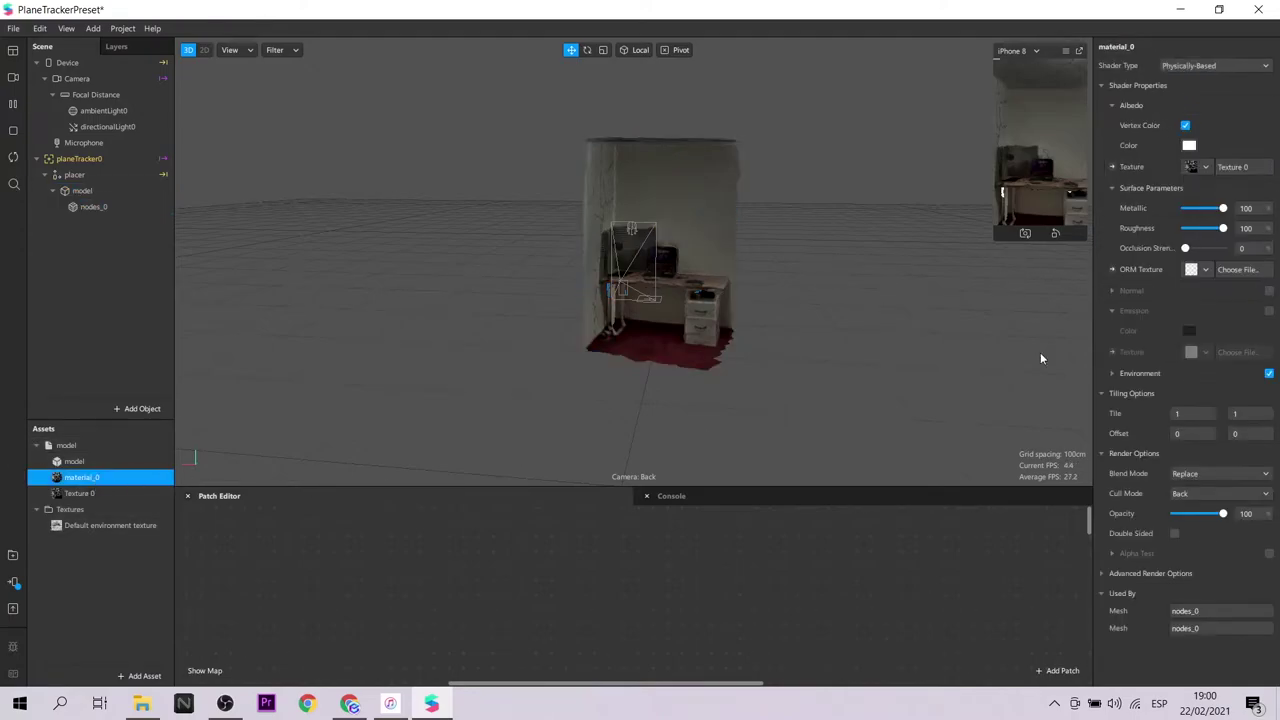
click(1206, 67)
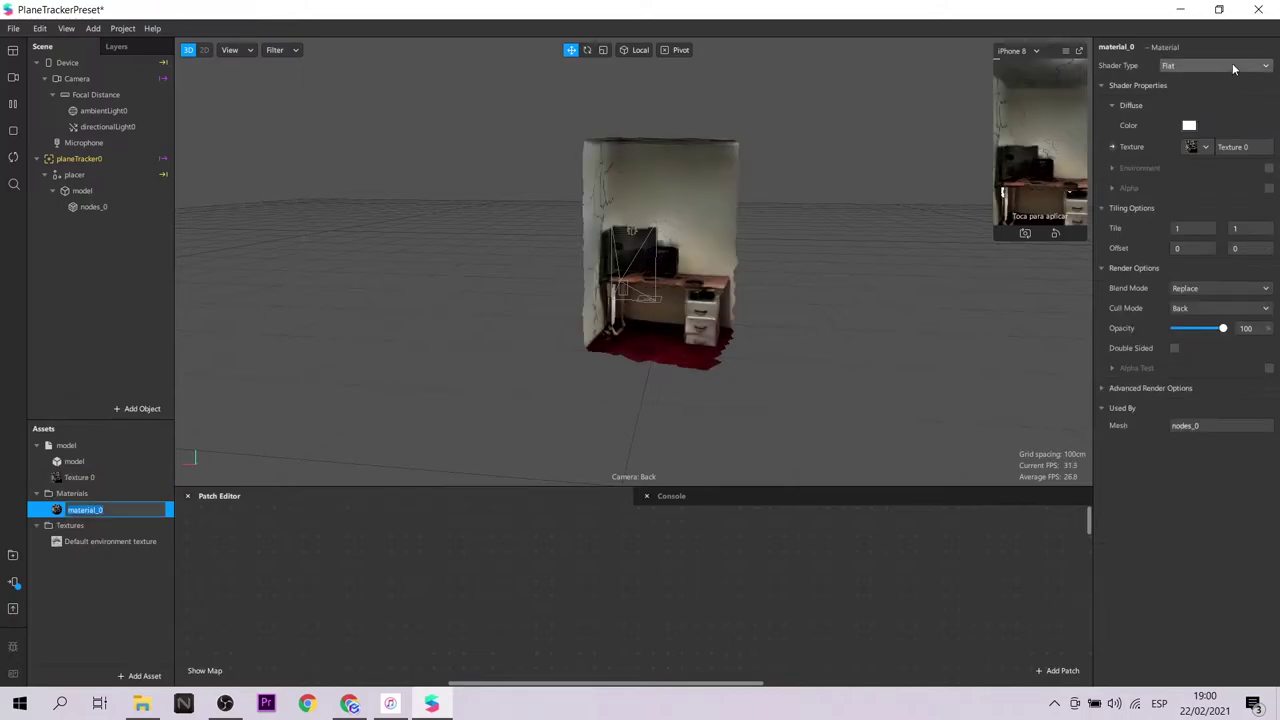
click(1233, 67)
click(1219, 96)
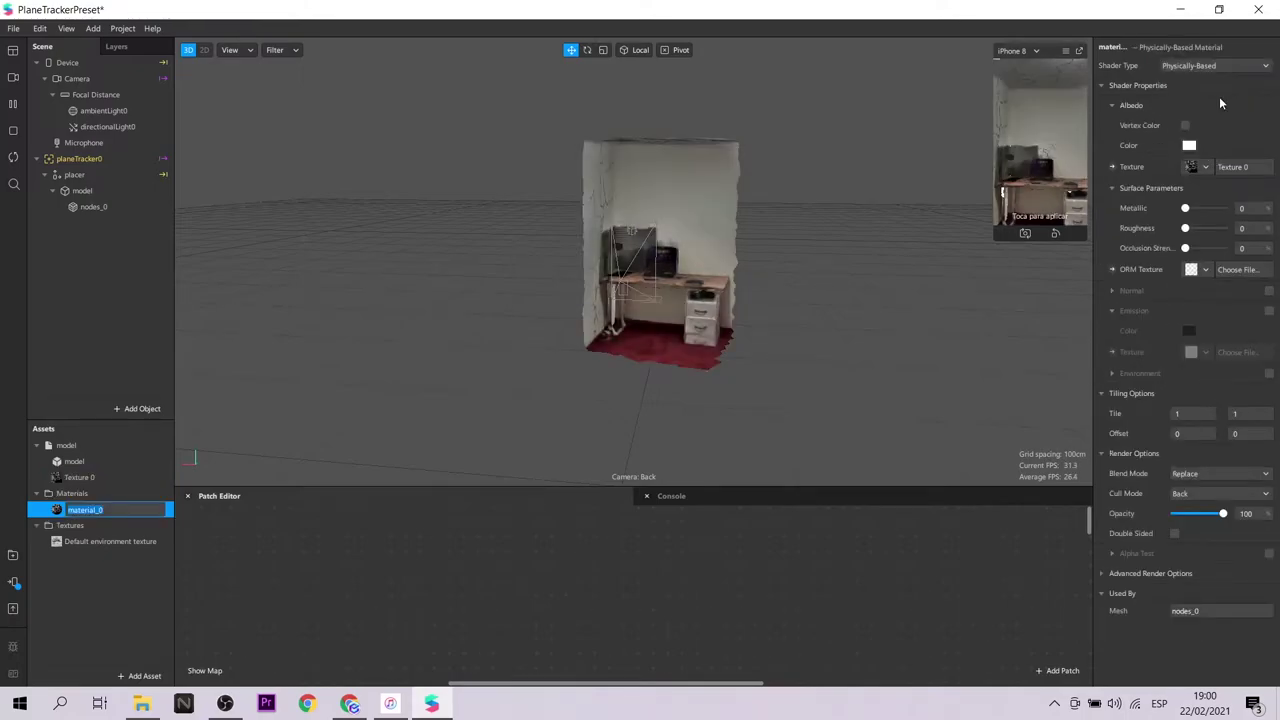
click(972, 295)
Step: Orbit around the room and nudge the mesh slightly to the right
mouse_move(930, 348)
mouse_down()
mouse_move(906, 191)
mouse_move(765, 371)
mouse_move(737, 234)
mouse_up()
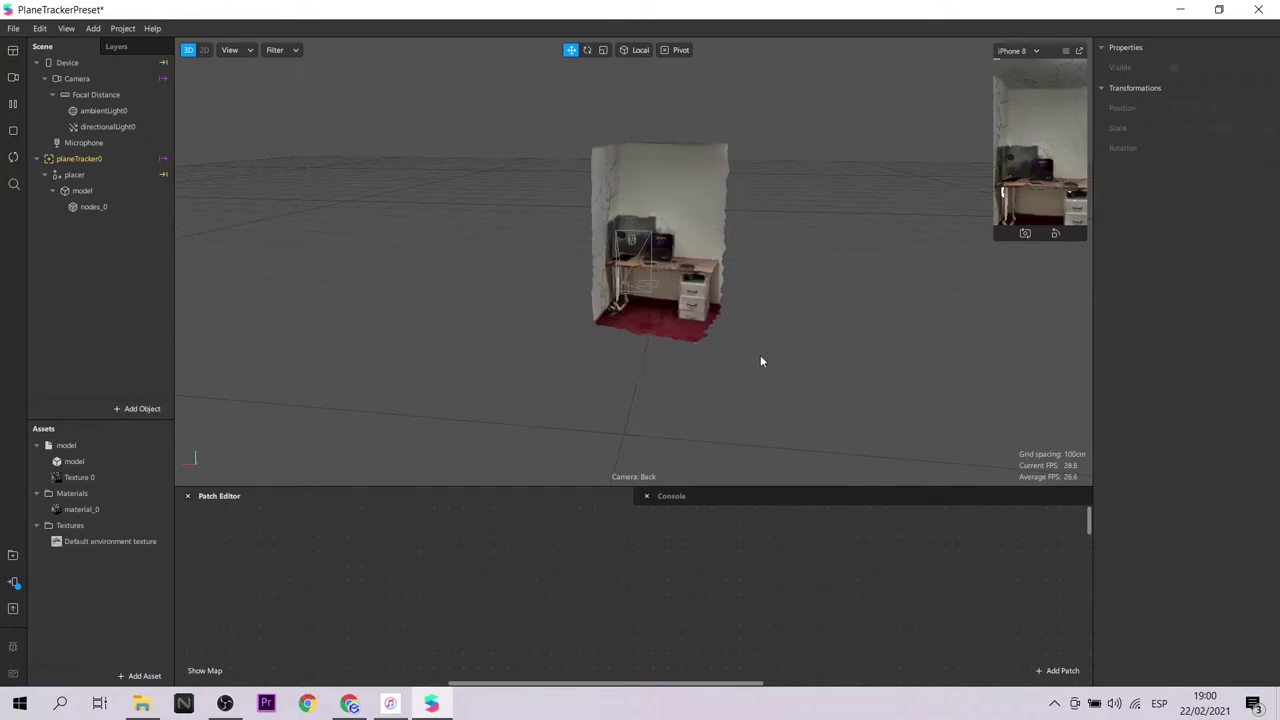
drag(760, 361, 610, 368)
drag(799, 231, 817, 232)
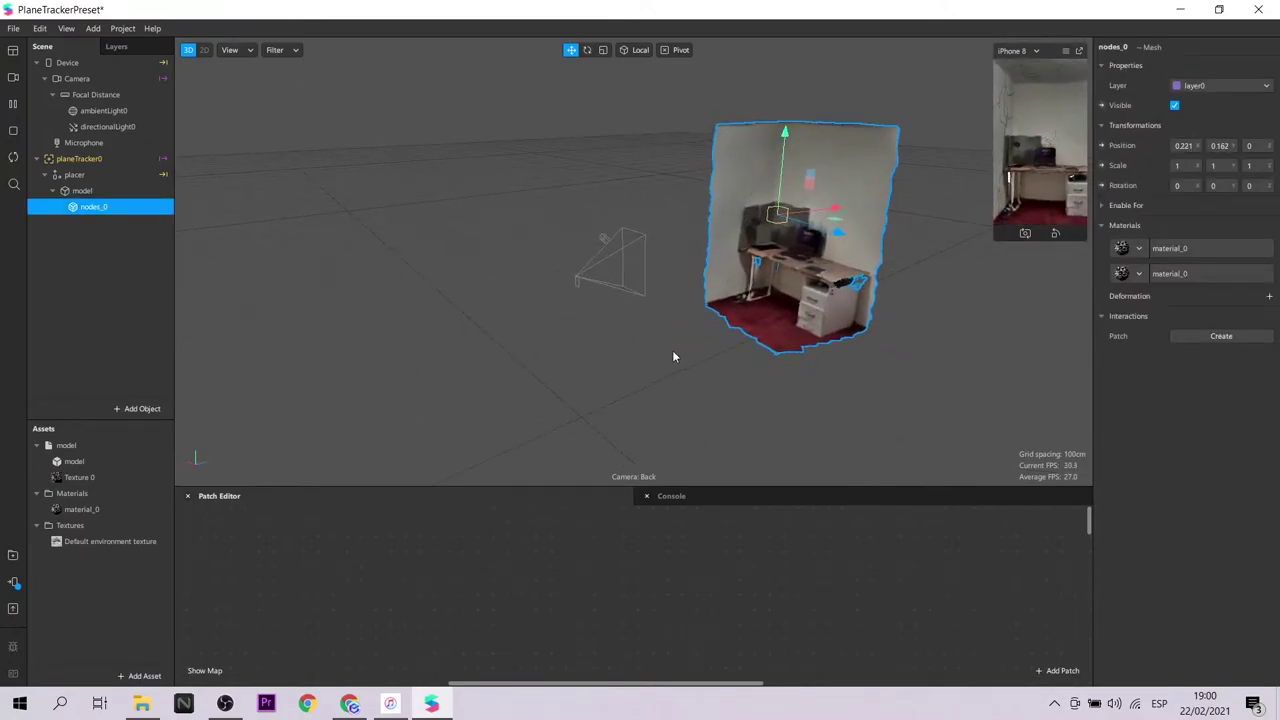
mouse_move(672, 350)
mouse_down()
mouse_move(874, 360)
mouse_move(768, 351)
mouse_up()
scroll(769, 357, up, 3)
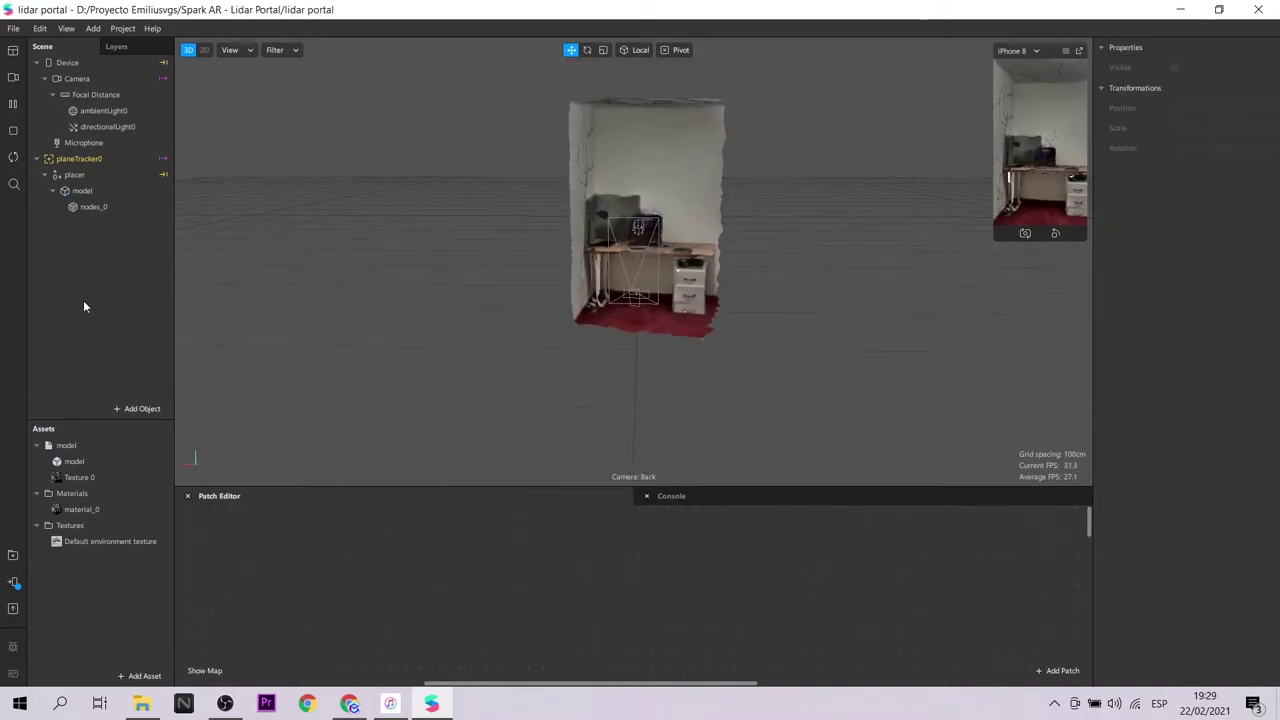
Step: Add a plane0 object and nest it under the placer
click(125, 408)
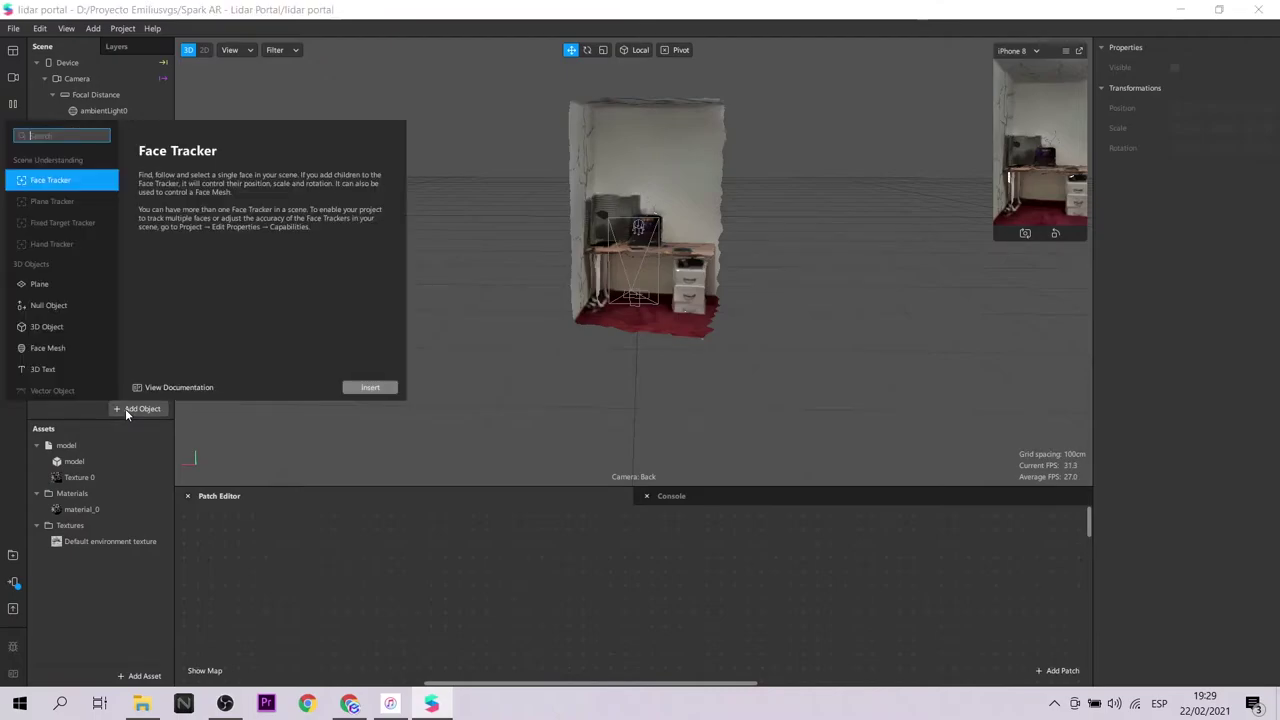
click(40, 284)
click(370, 387)
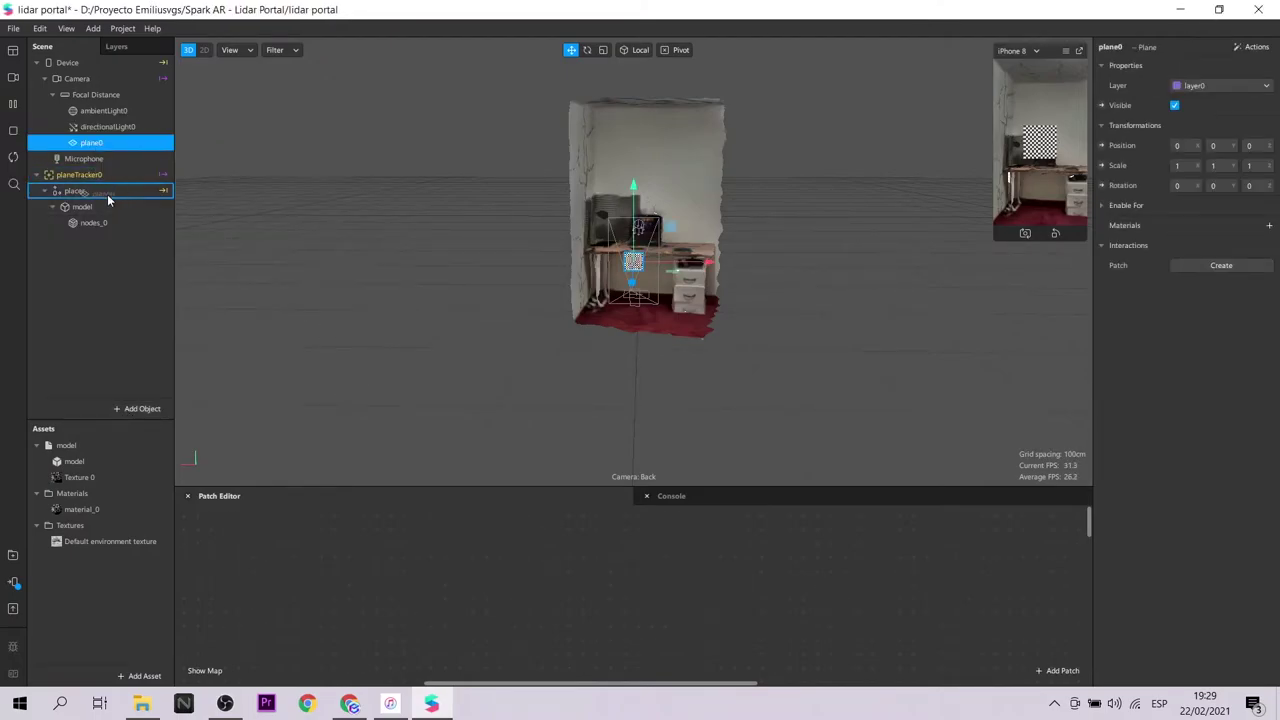
drag(108, 200, 108, 200)
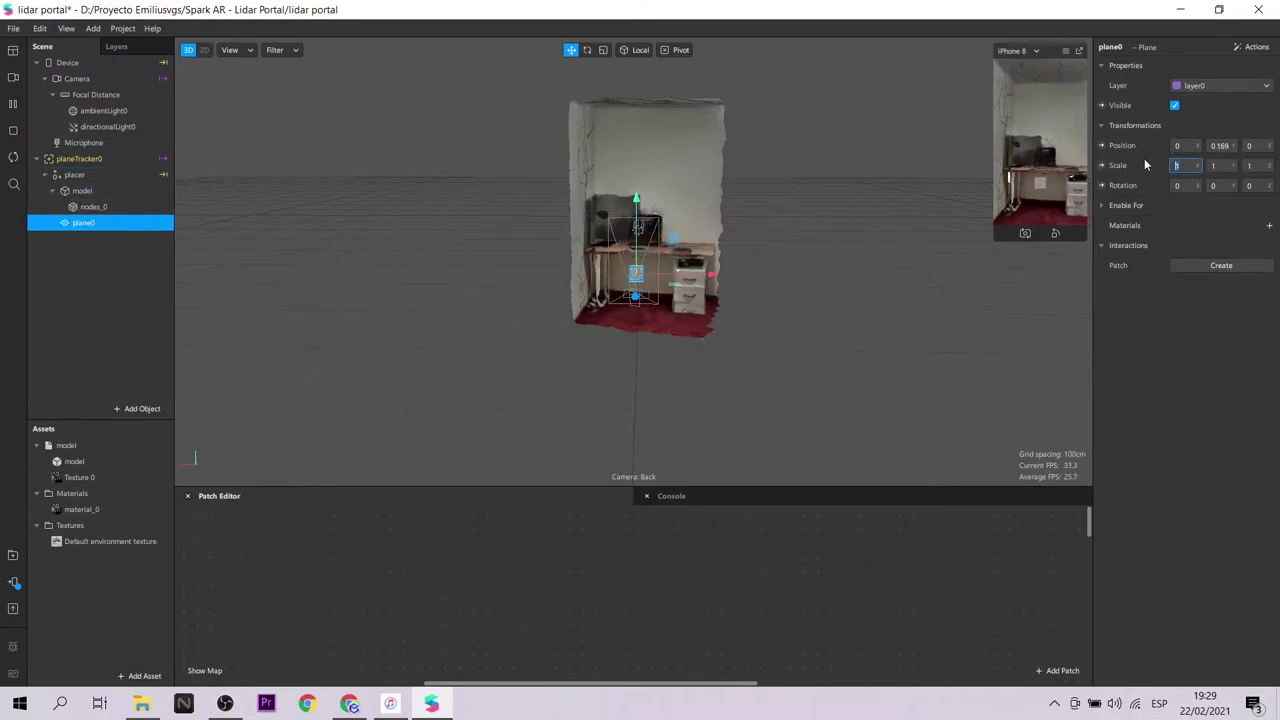
click(1187, 165)
Step: Scale plane0 to 5×5×5 and position it inside the room
text(2010)
key(Return)
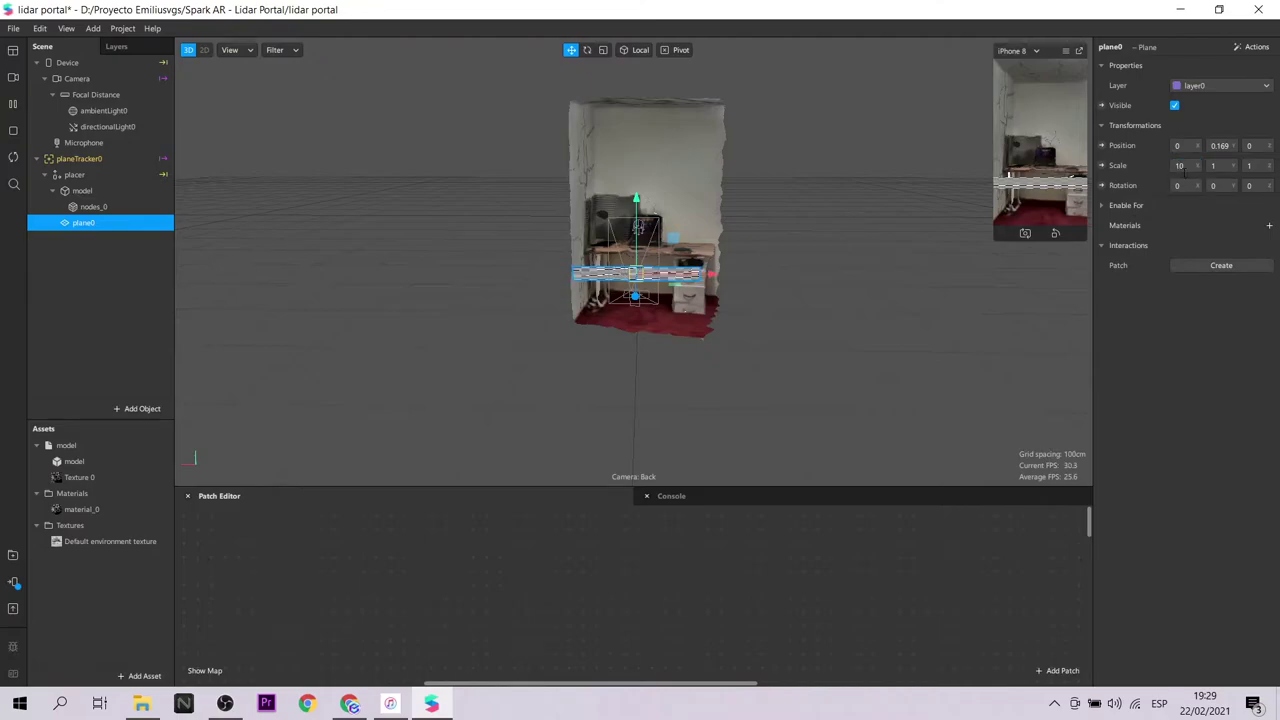
click(1180, 166)
text(5)
key(Return)
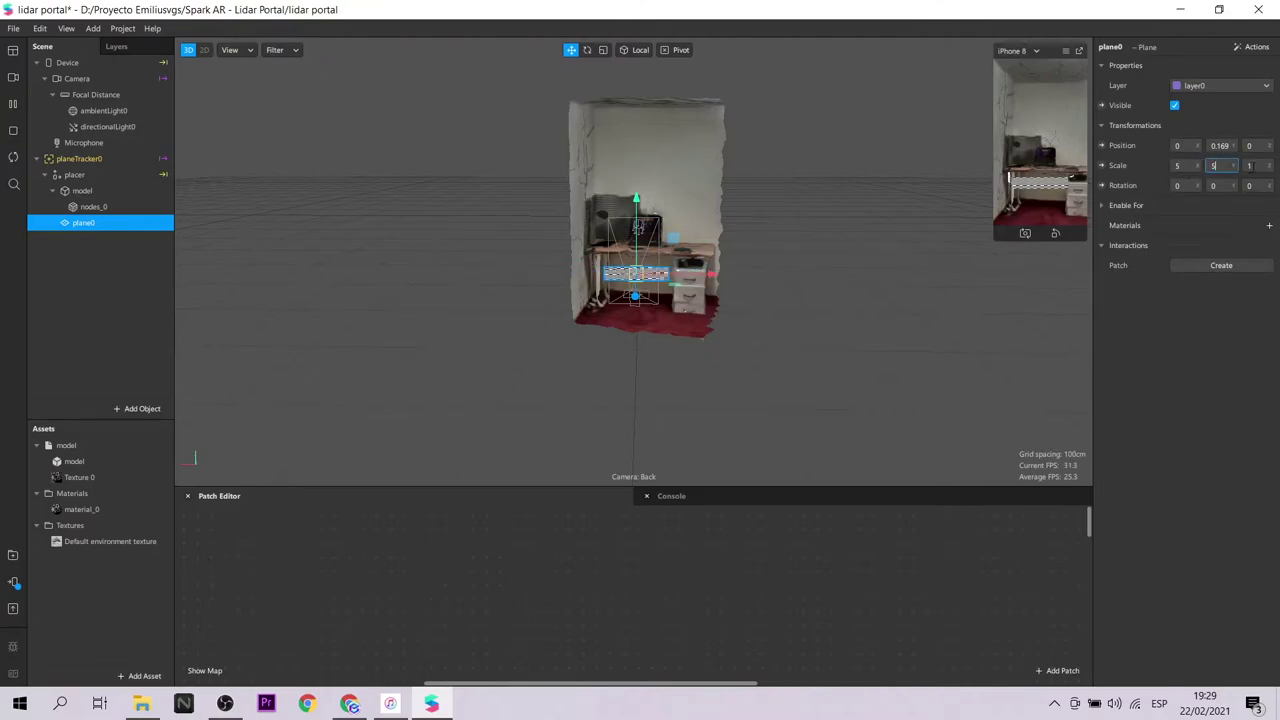
key(Return)
mouse_move(1040, 270)
mouse_down()
mouse_move(686, 369)
mouse_move(706, 311)
mouse_move(1038, 306)
mouse_up()
scroll(644, 223, up, 2)
drag(598, 222, 604, 186)
Step: Give plane0 a new material0 using the Flat shader
click(1268, 225)
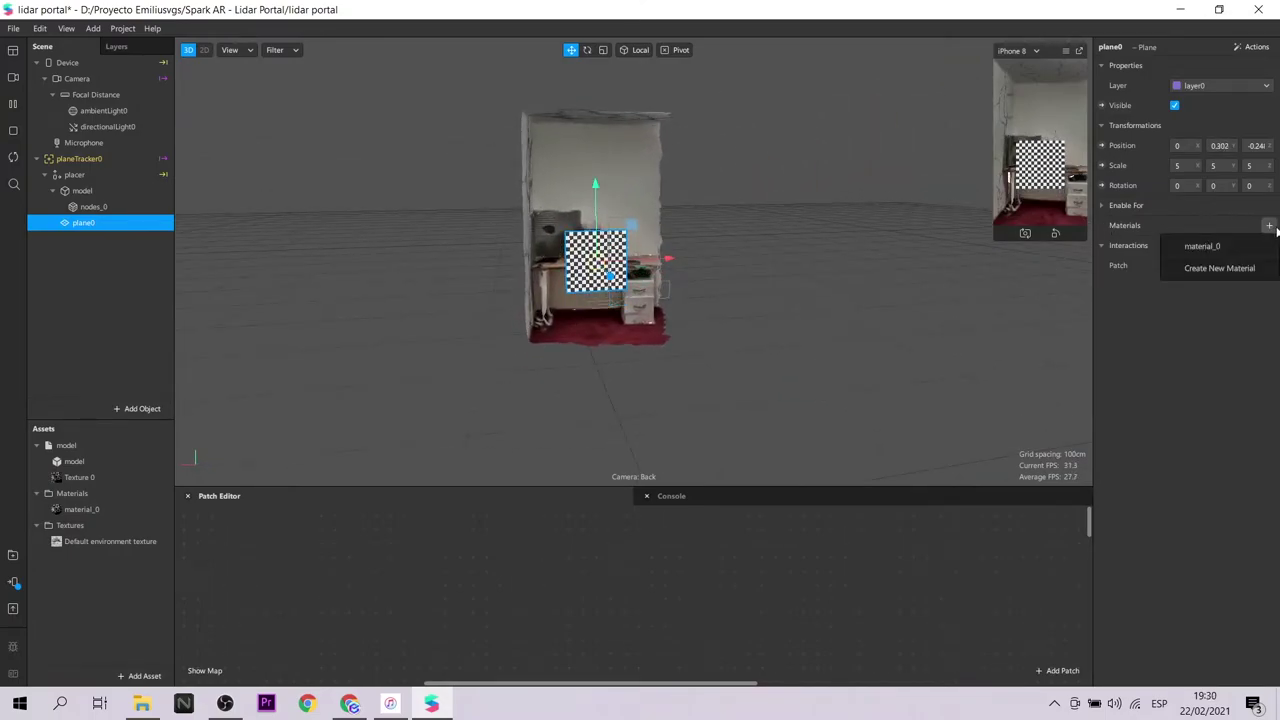
click(1240, 270)
click(110, 530)
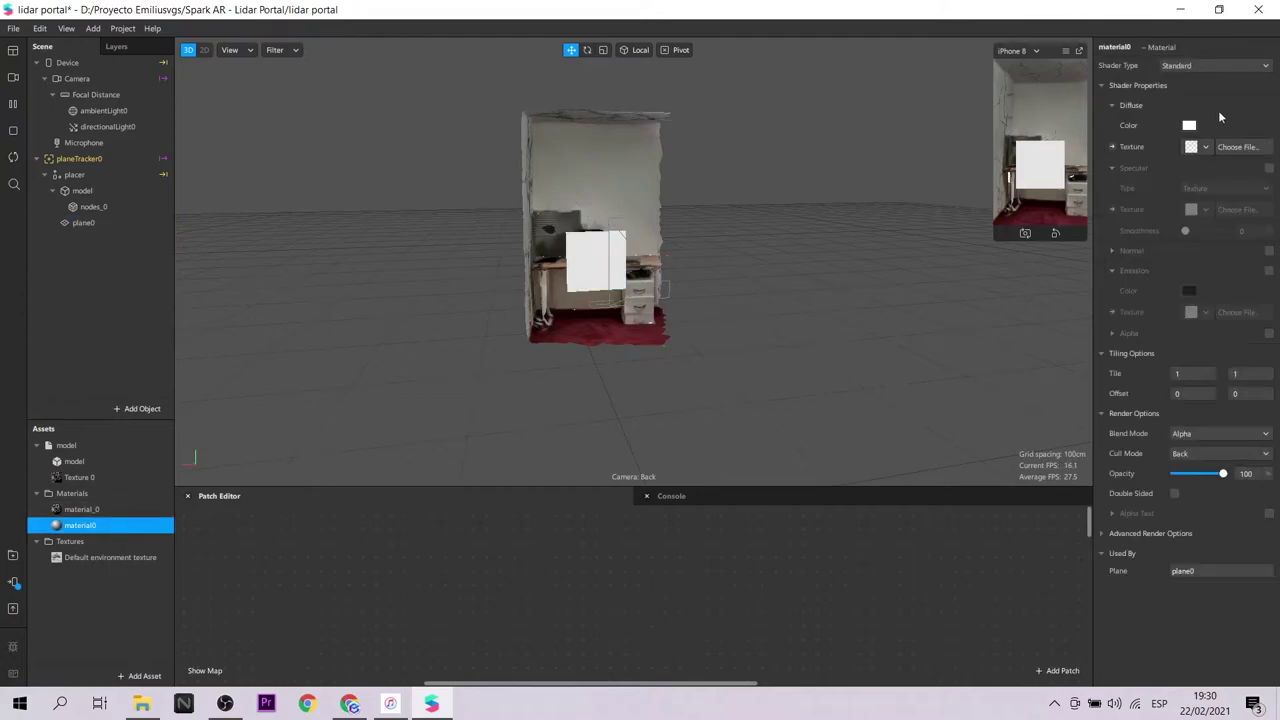
click(1205, 64)
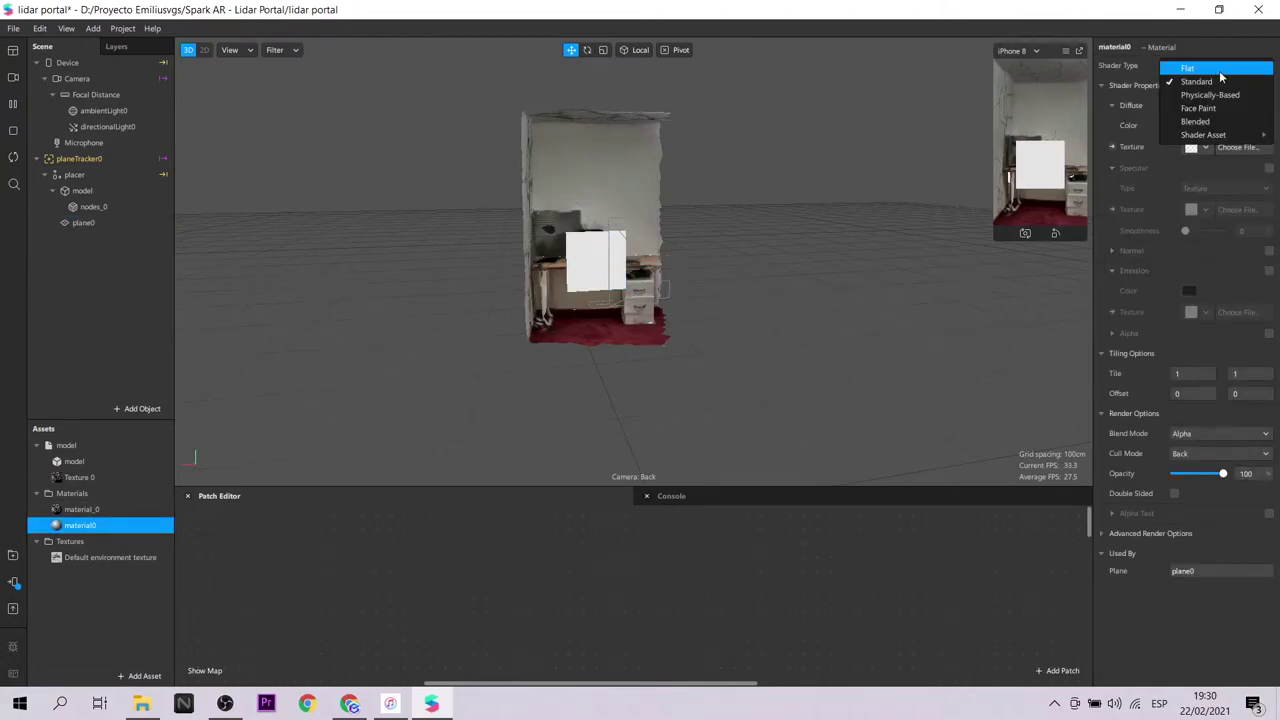
click(1226, 67)
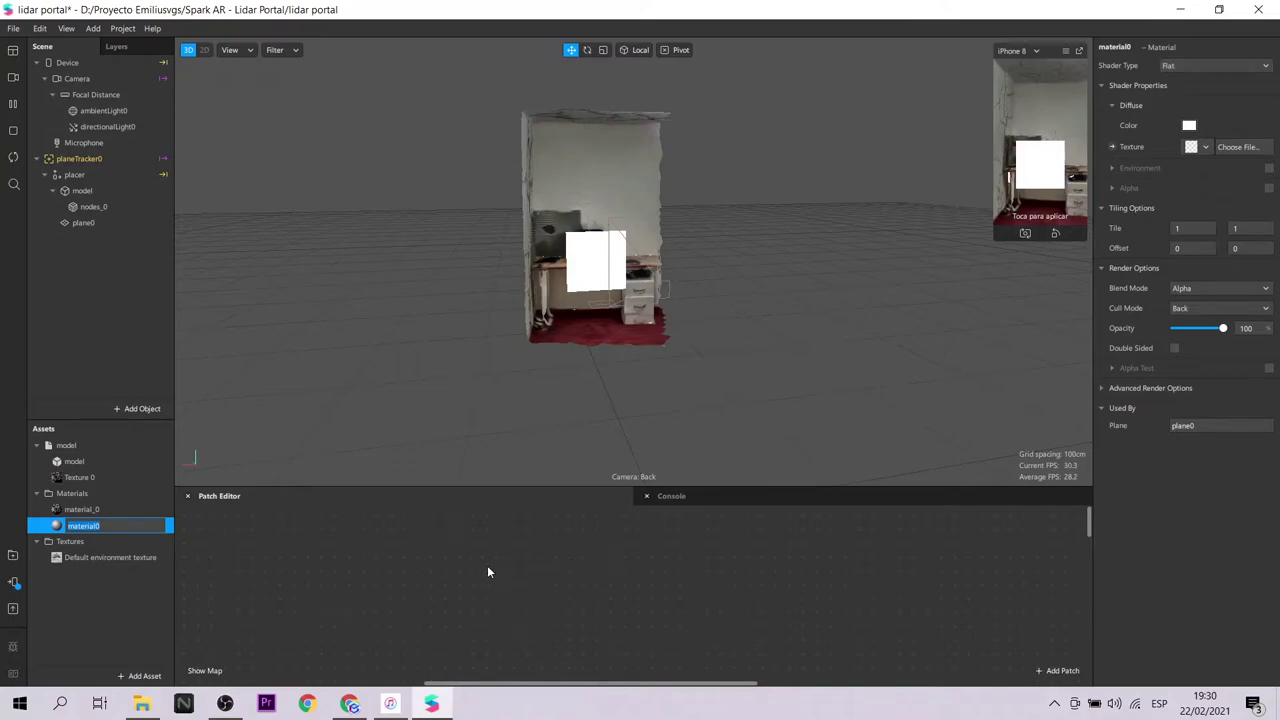
Step: Add a Loop Animation patch with duration 5 and wire it into a Delay patch
double_click(408, 563)
text(loop)
key(Return)
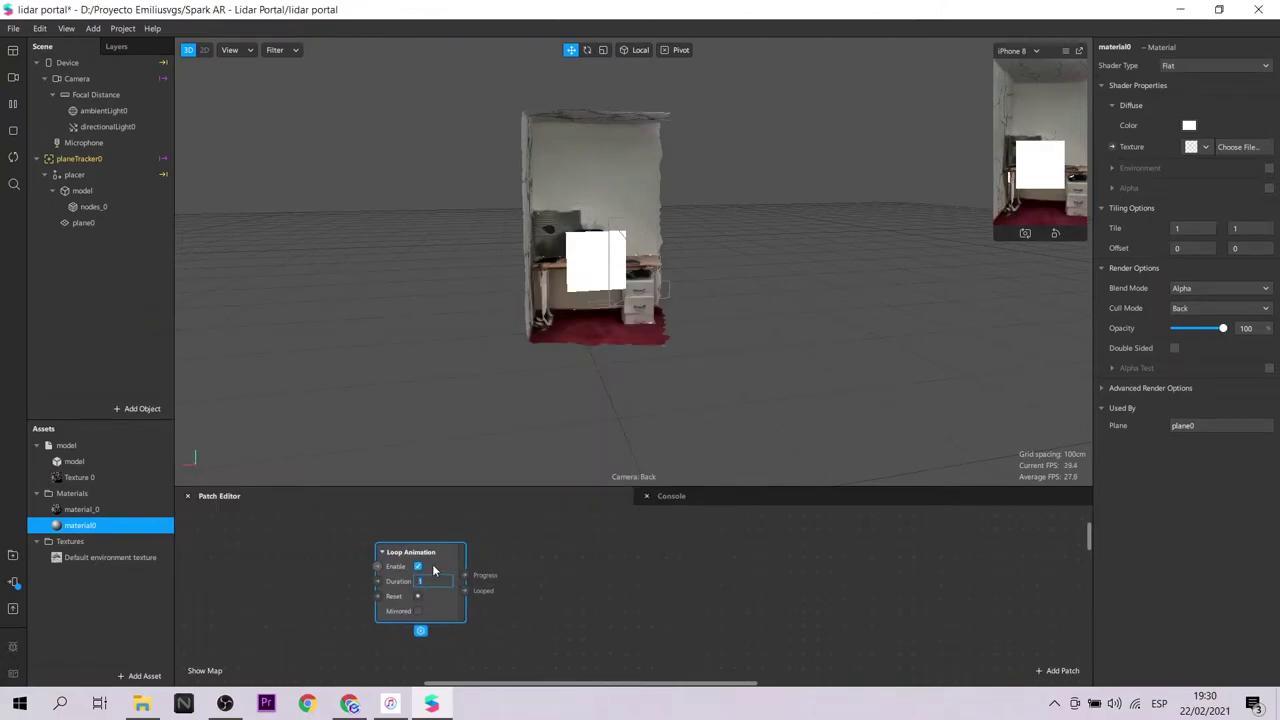
text(5)
click(564, 570)
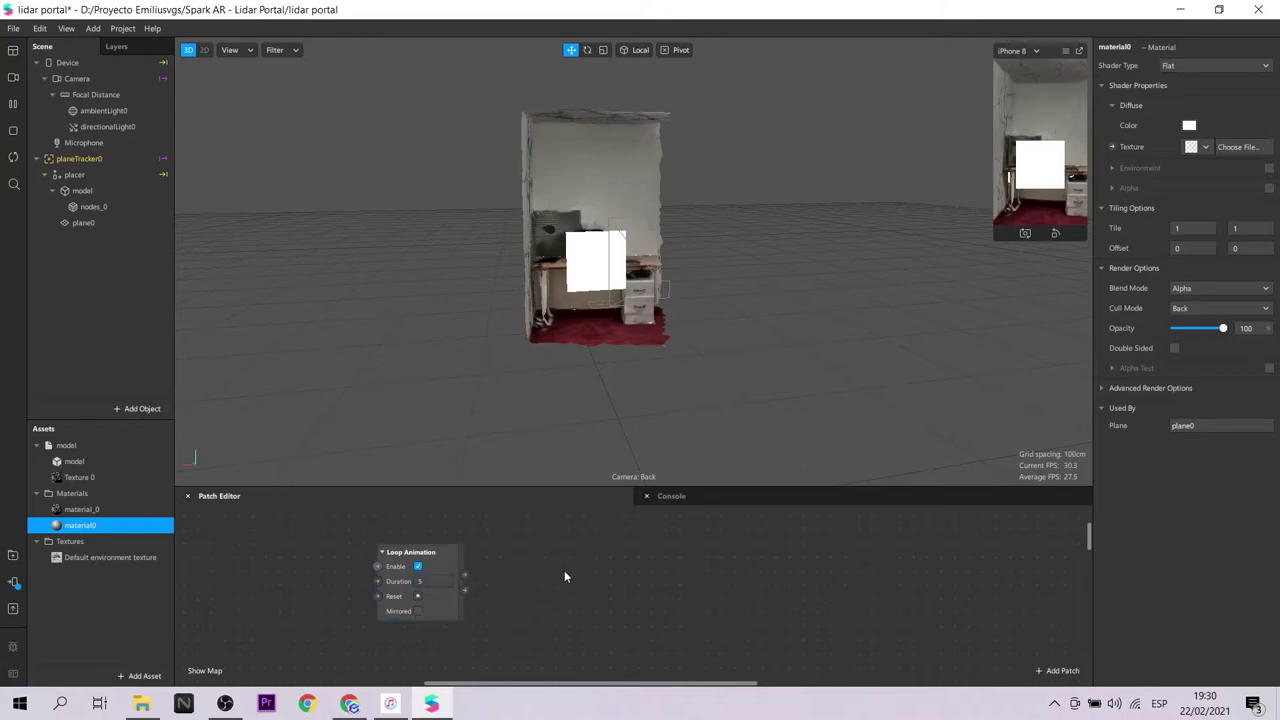
double_click(582, 560)
text(del)
key(Return)
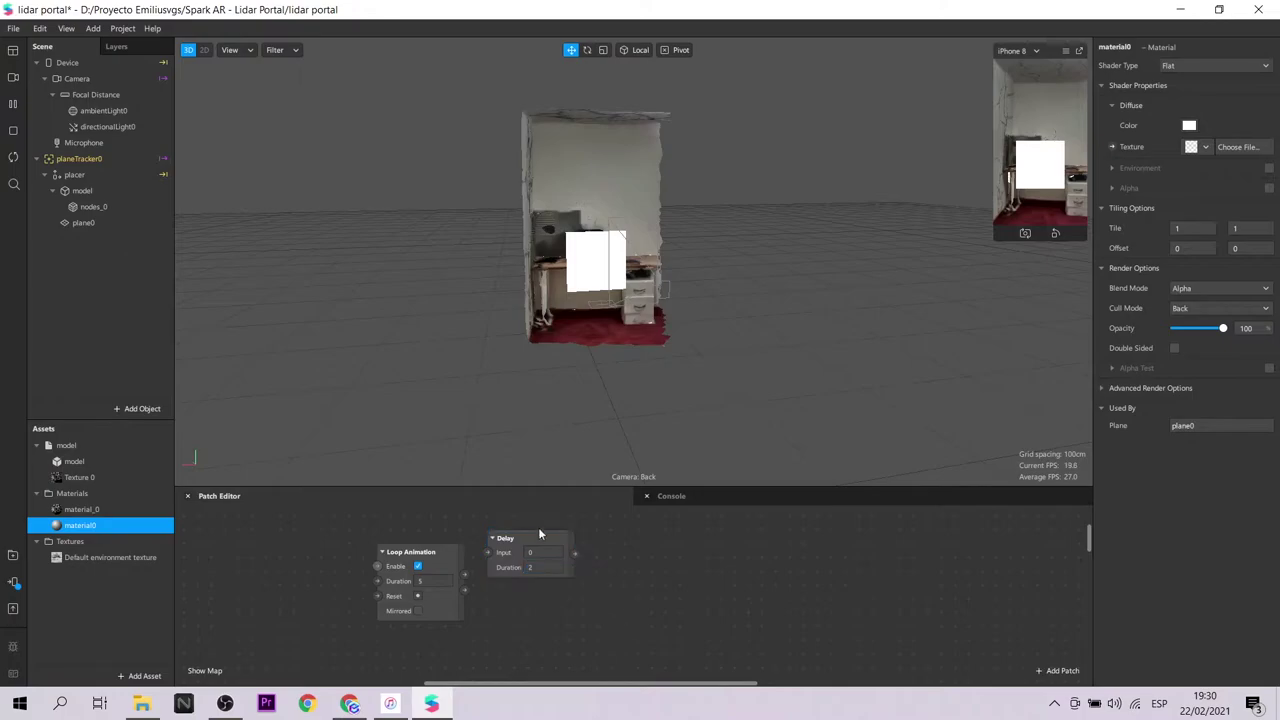
drag(538, 535, 552, 549)
drag(465, 574, 502, 568)
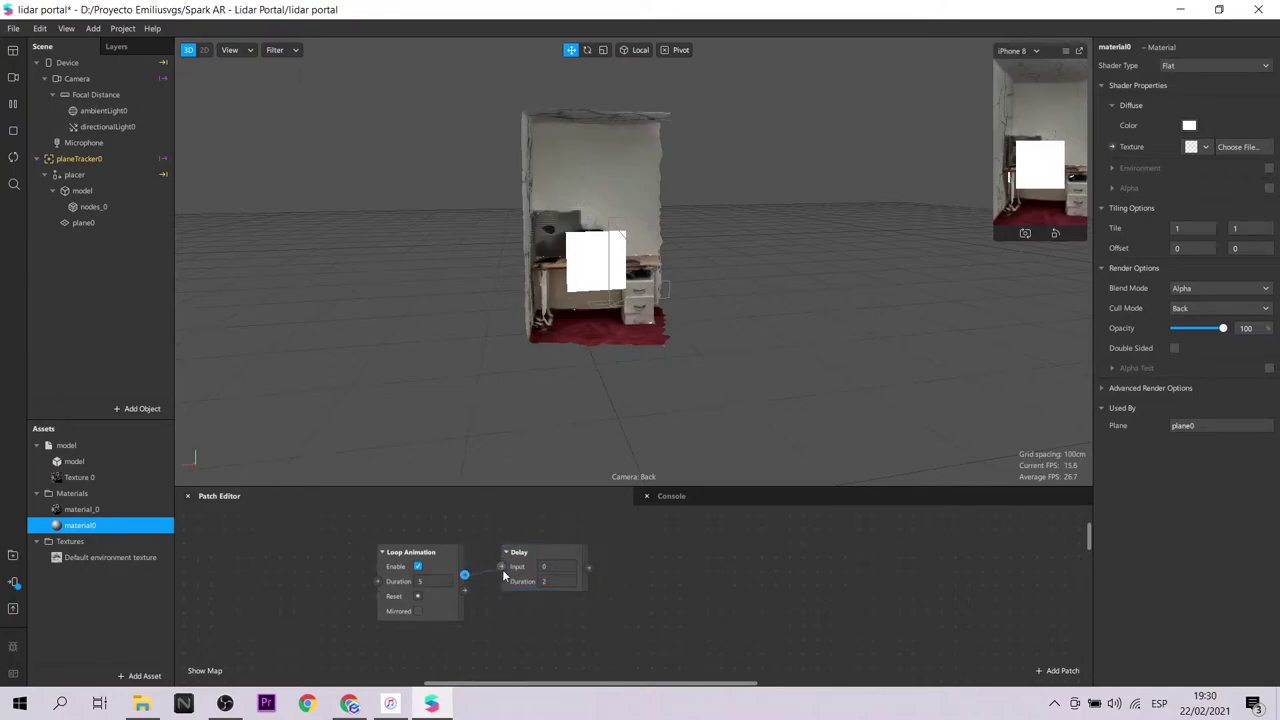
Step: Add an SDF Star patch with its Center driven by the Delay output
double_click(761, 548)
text(star)
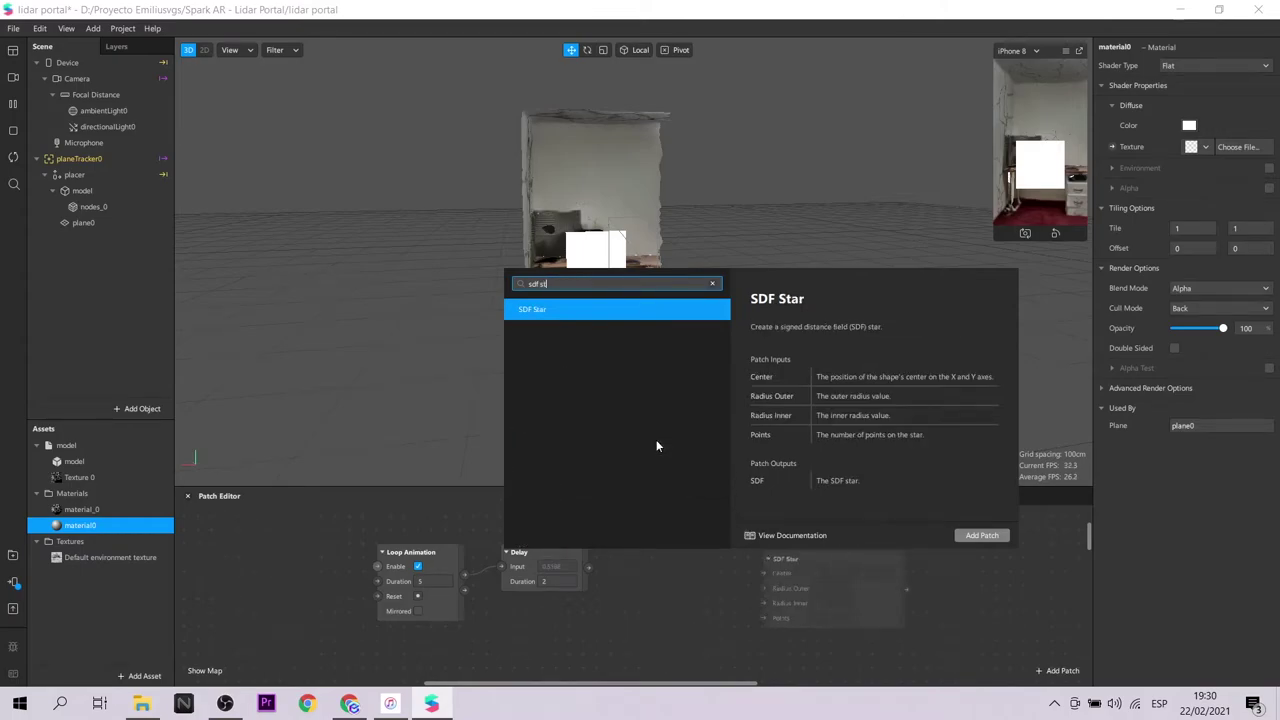
key(Return)
scroll(693, 533, up, 1)
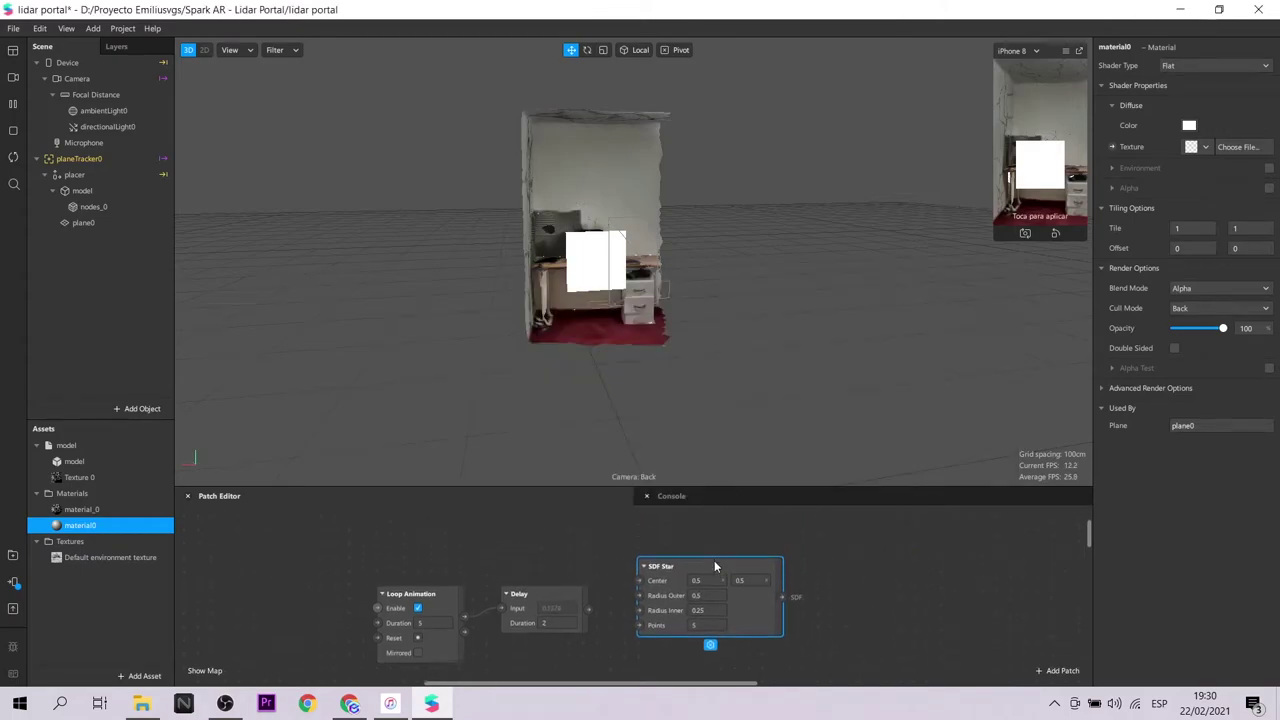
drag(714, 560, 709, 545)
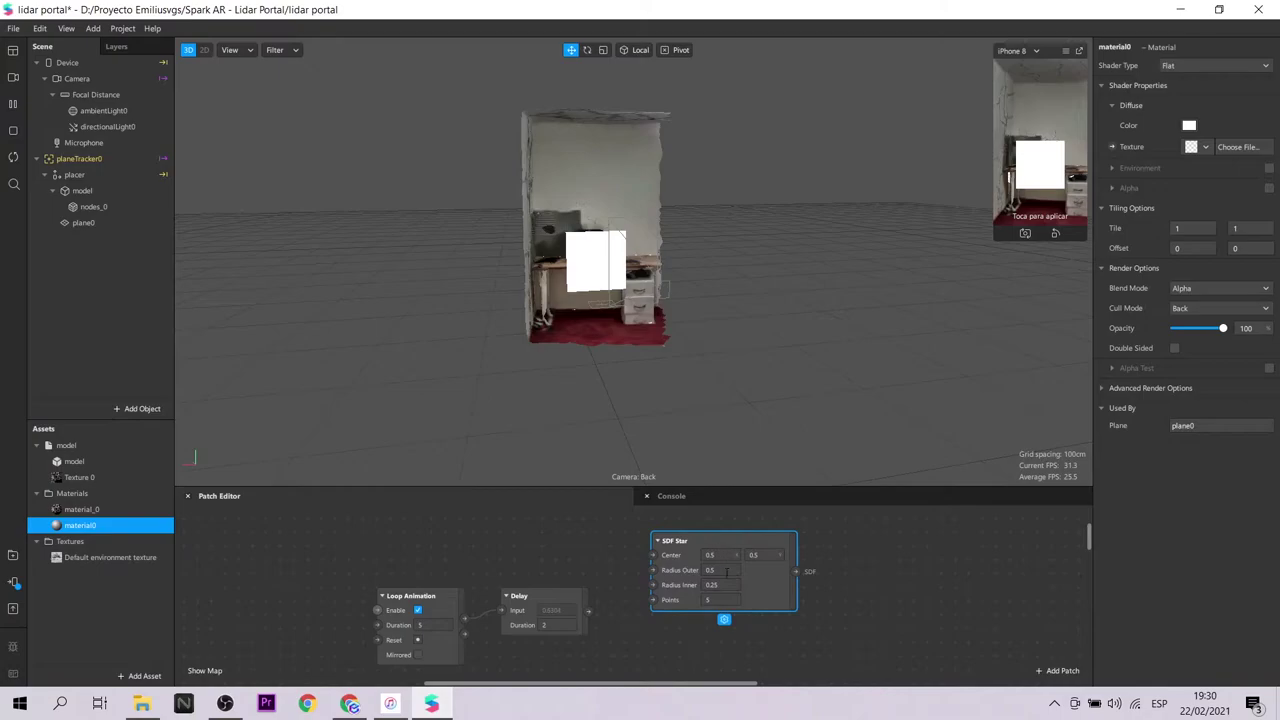
drag(589, 612, 664, 555)
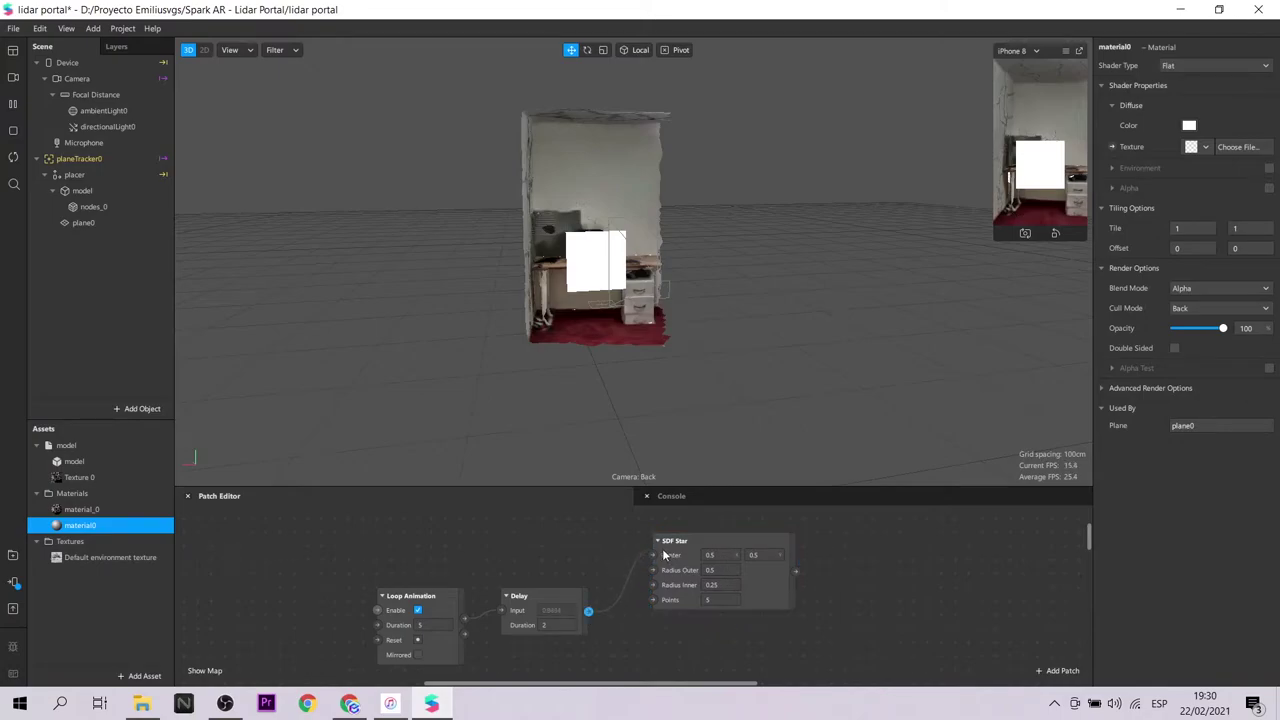
scroll(686, 650, down, 1)
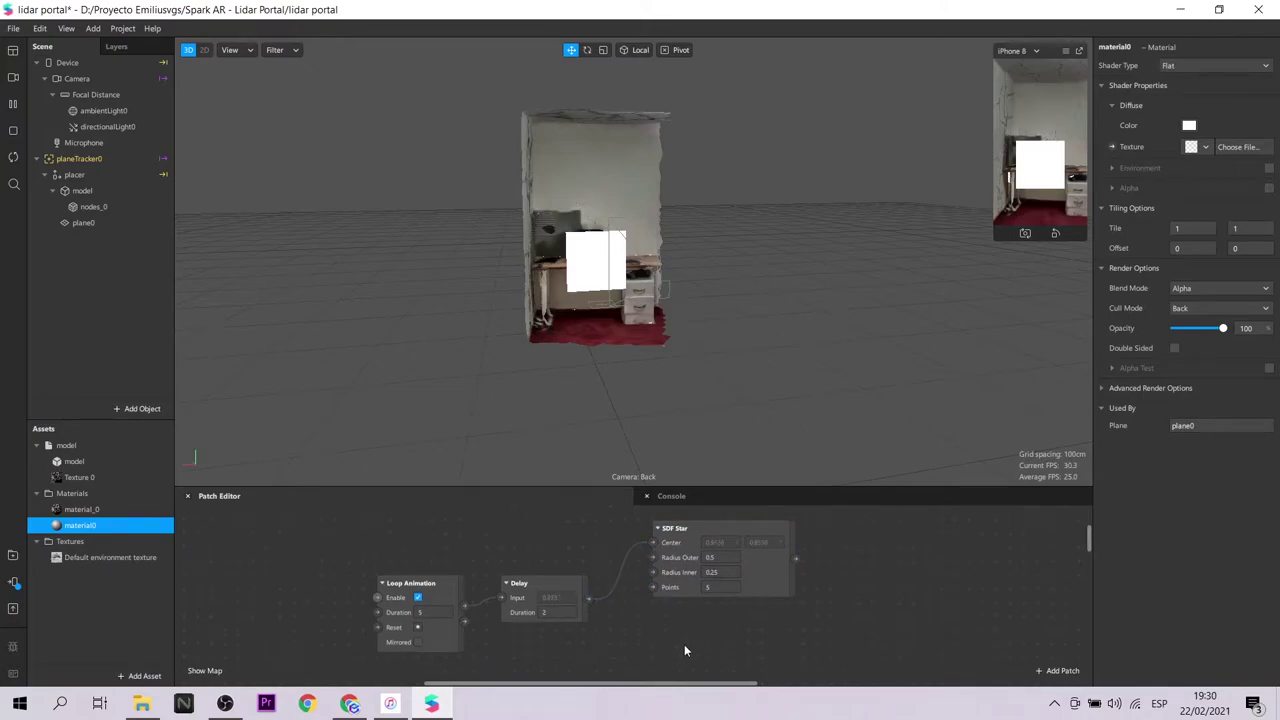
Step: Add a Number-type Transition patch with Progress driven by the Delay output
double_click(658, 647)
text(t)
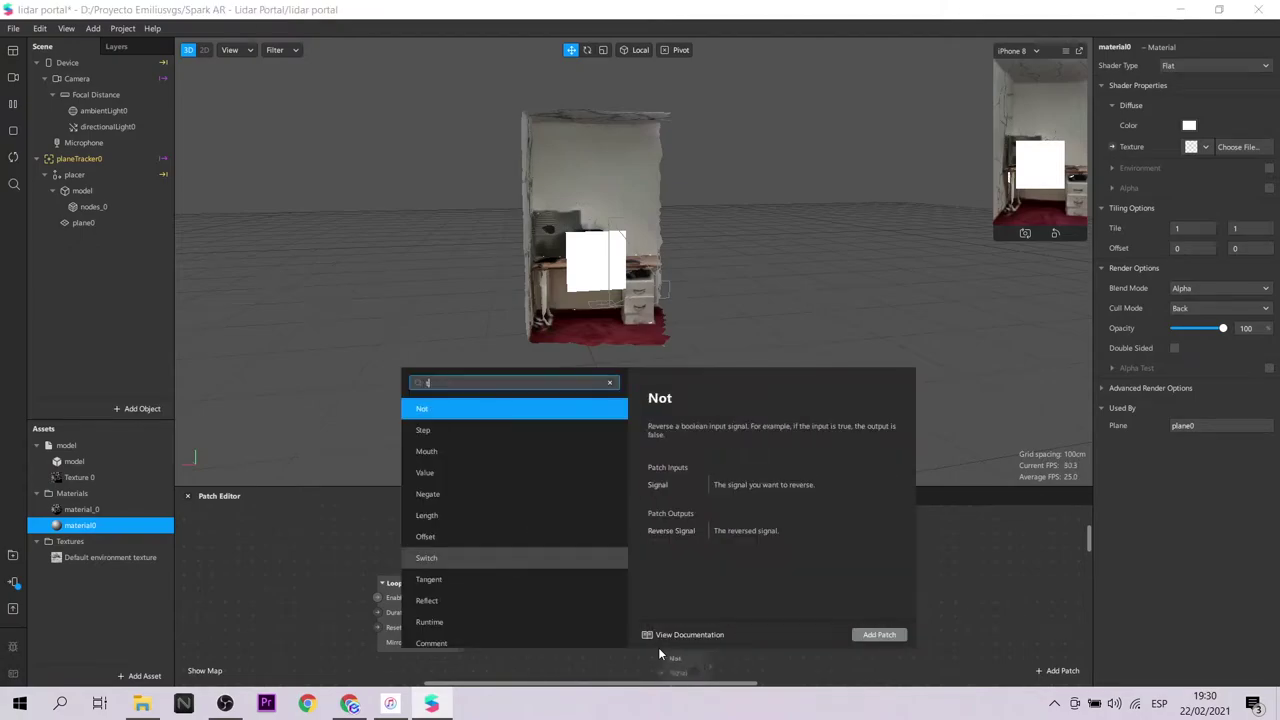
text(ra)
key(Down)
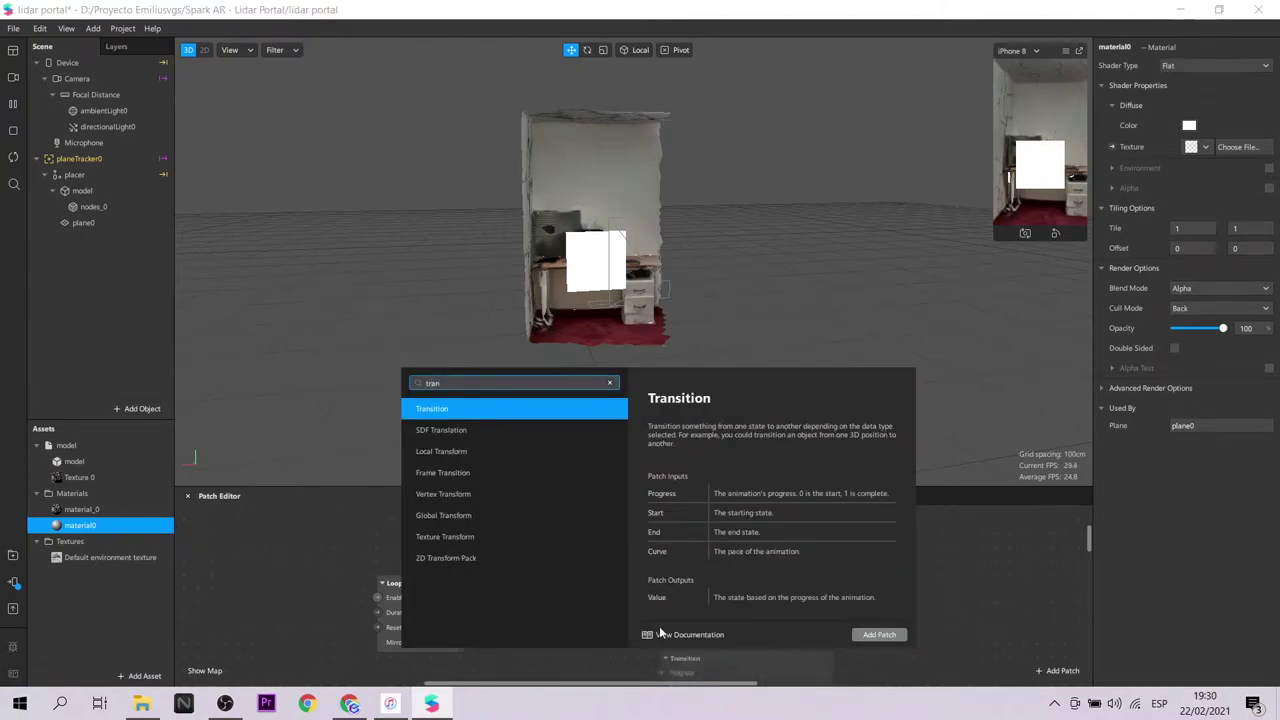
key(Return)
scroll(751, 628, down, 3)
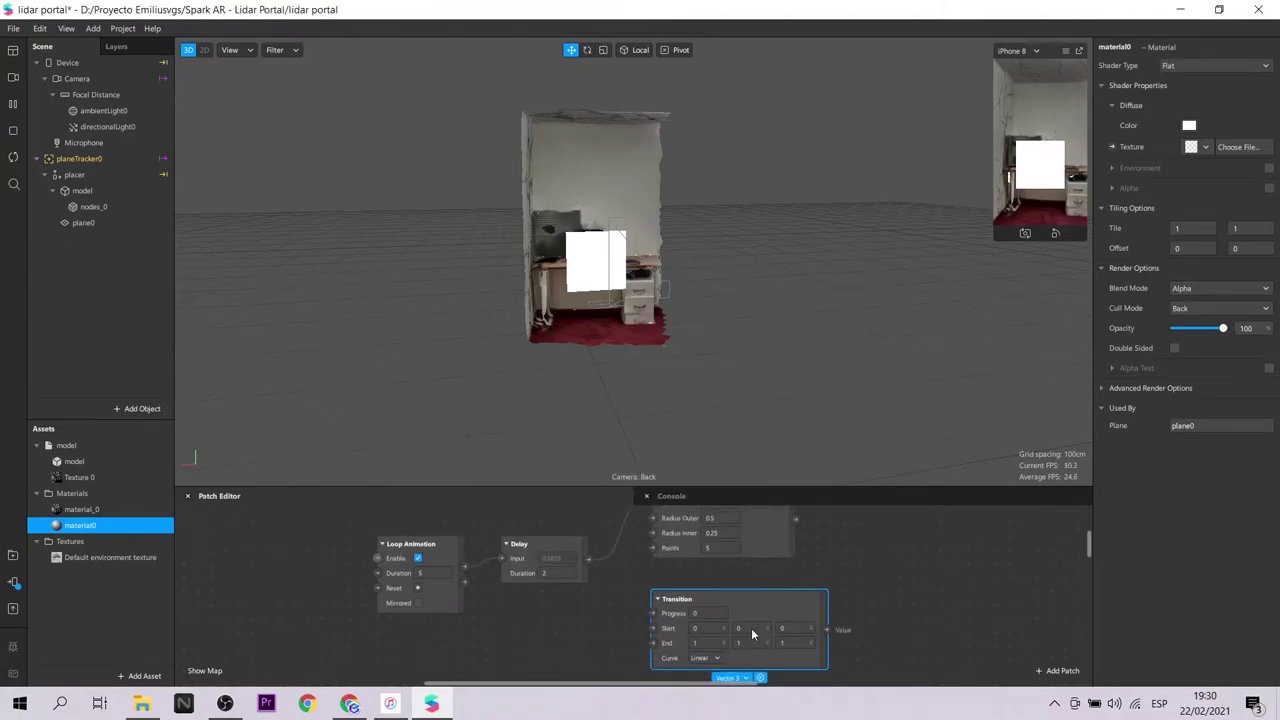
click(738, 677)
click(748, 612)
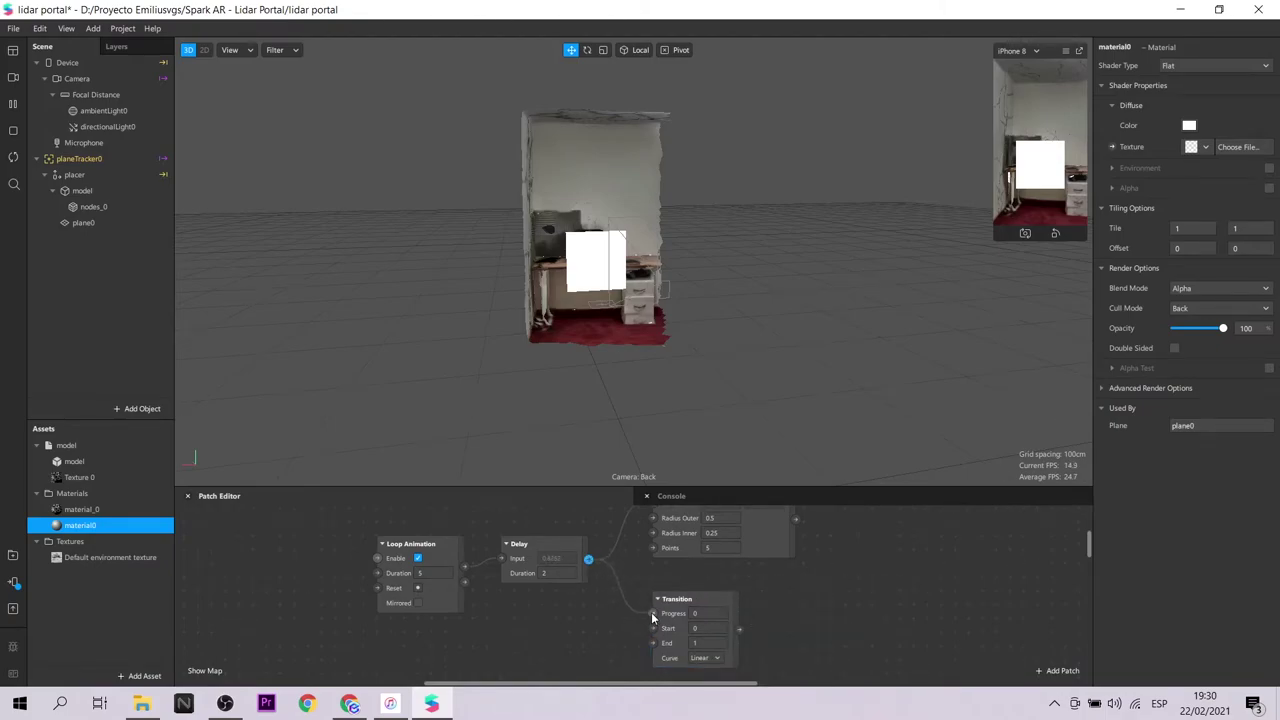
drag(646, 612, 741, 606)
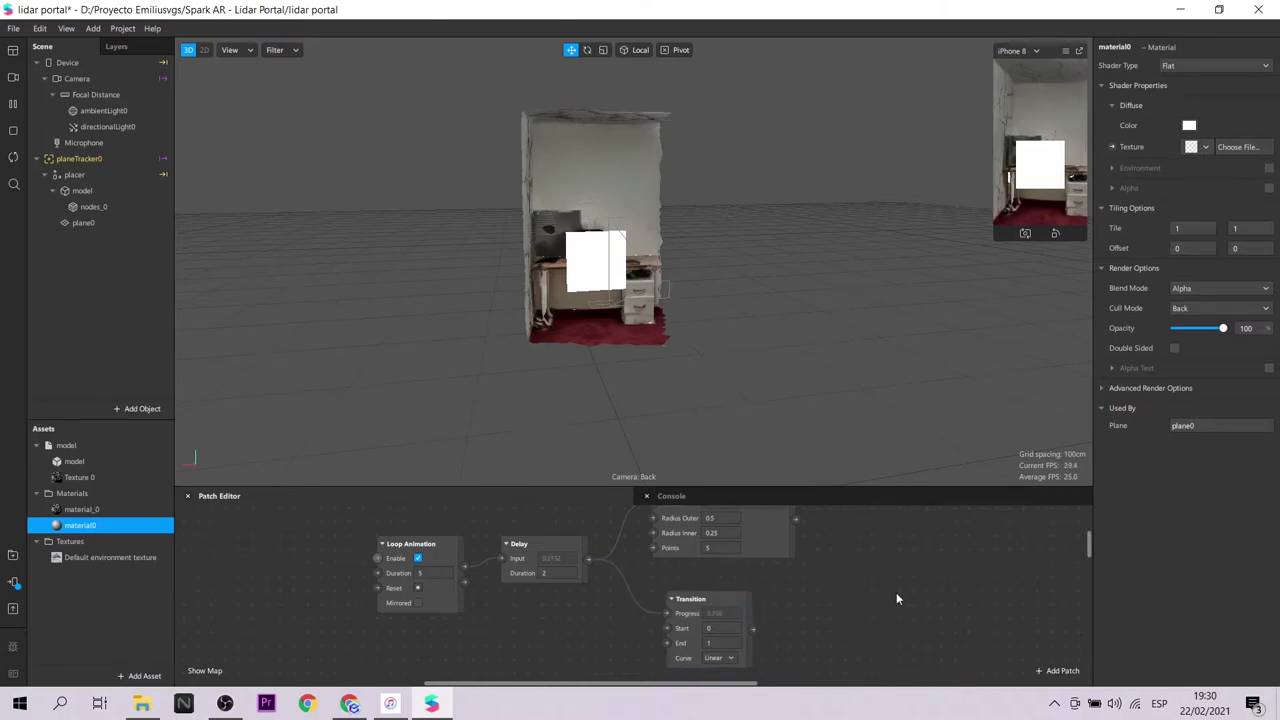
Step: Add an SDF Twist patch and feed the star shape into it
scroll(897, 598, up, 1)
scroll(897, 598, up, 2)
right_click(897, 598)
text(sd)
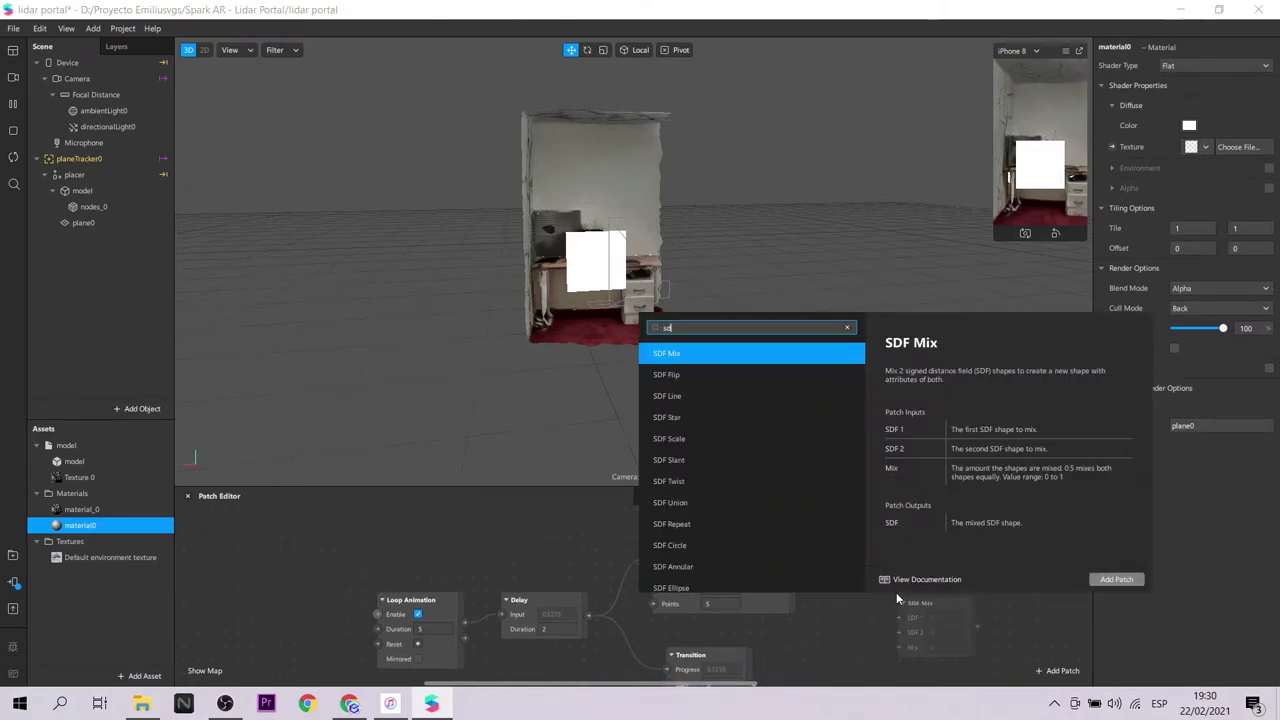
text(f tw)
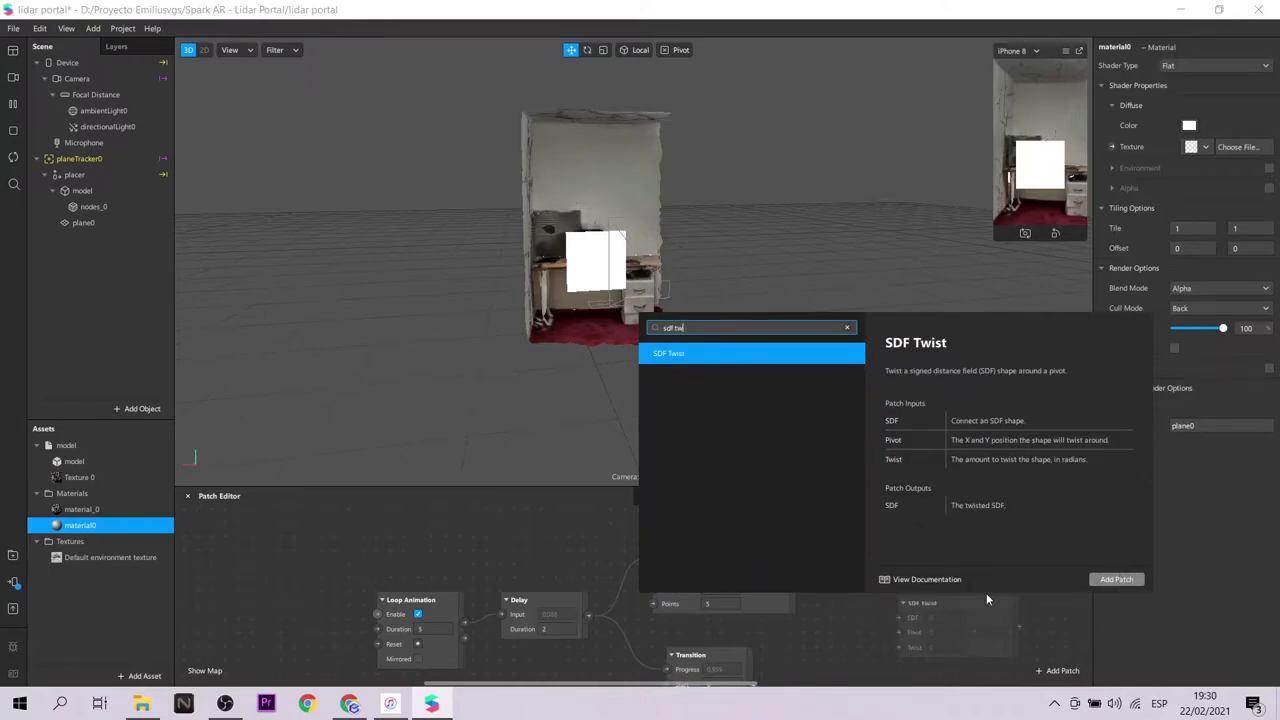
click(1128, 586)
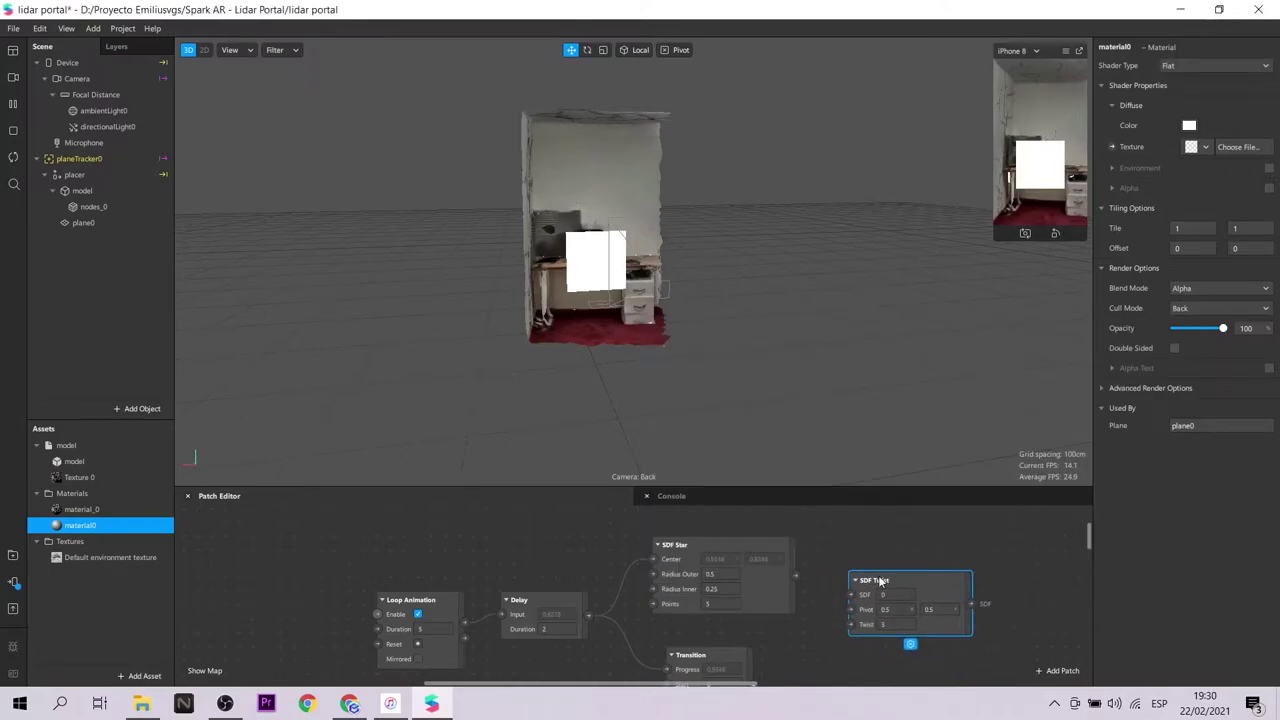
mouse_move(795, 576)
mouse_down()
mouse_move(847, 604)
mouse_move(845, 618)
mouse_up()
Step: Add a Step patch placed to the right of SDF Twist
scroll(789, 656, down, 1)
scroll(836, 621, down, 3)
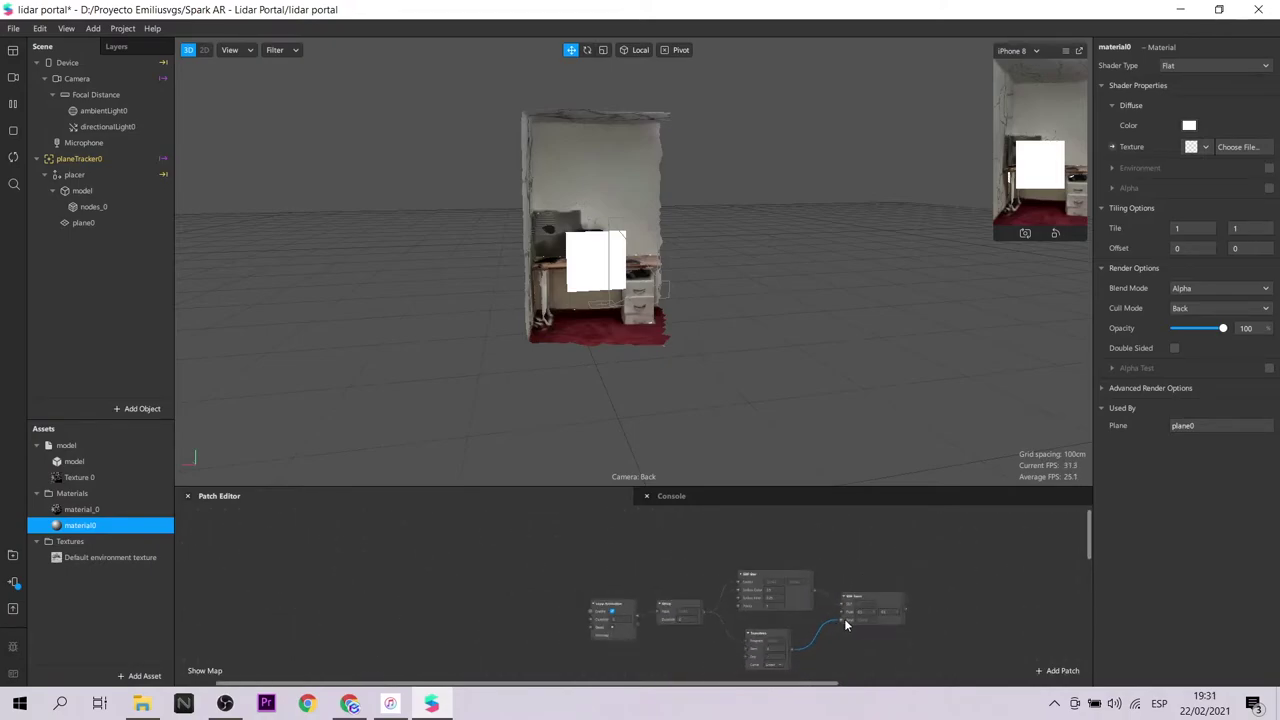
key(ctrl+a)
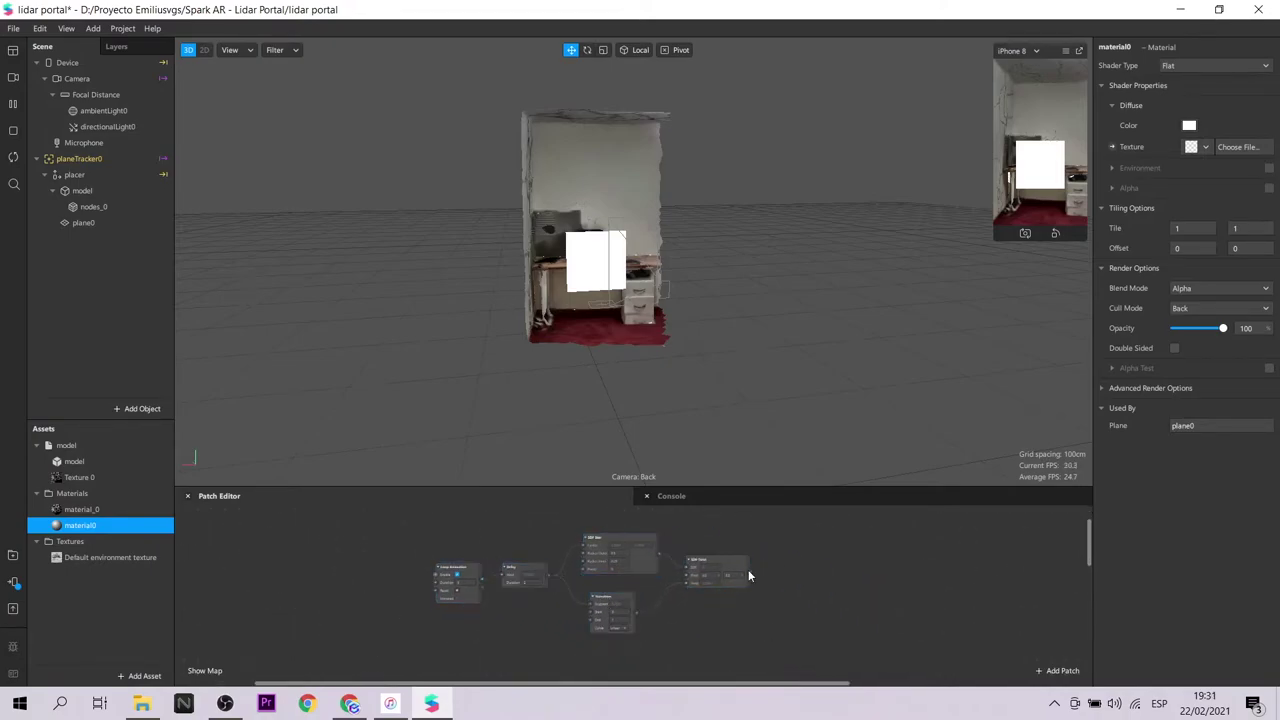
scroll(747, 568, up, 5)
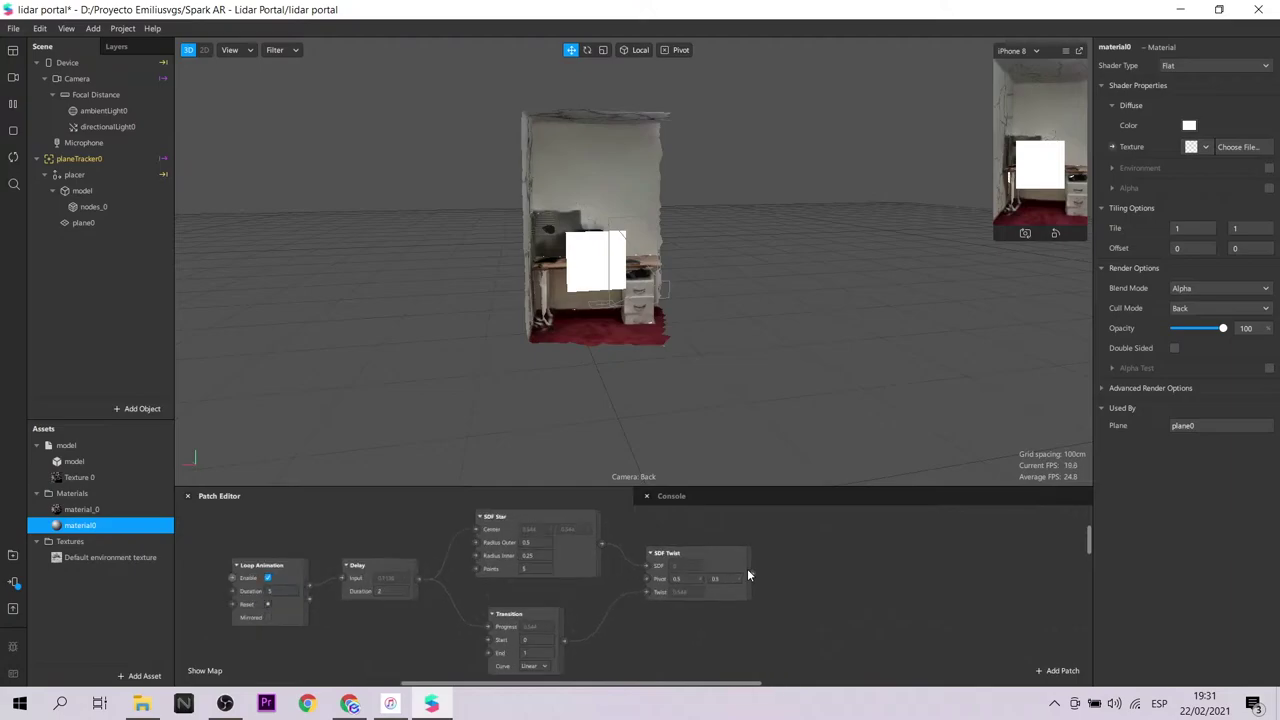
double_click(863, 578)
text(ste)
key(Return)
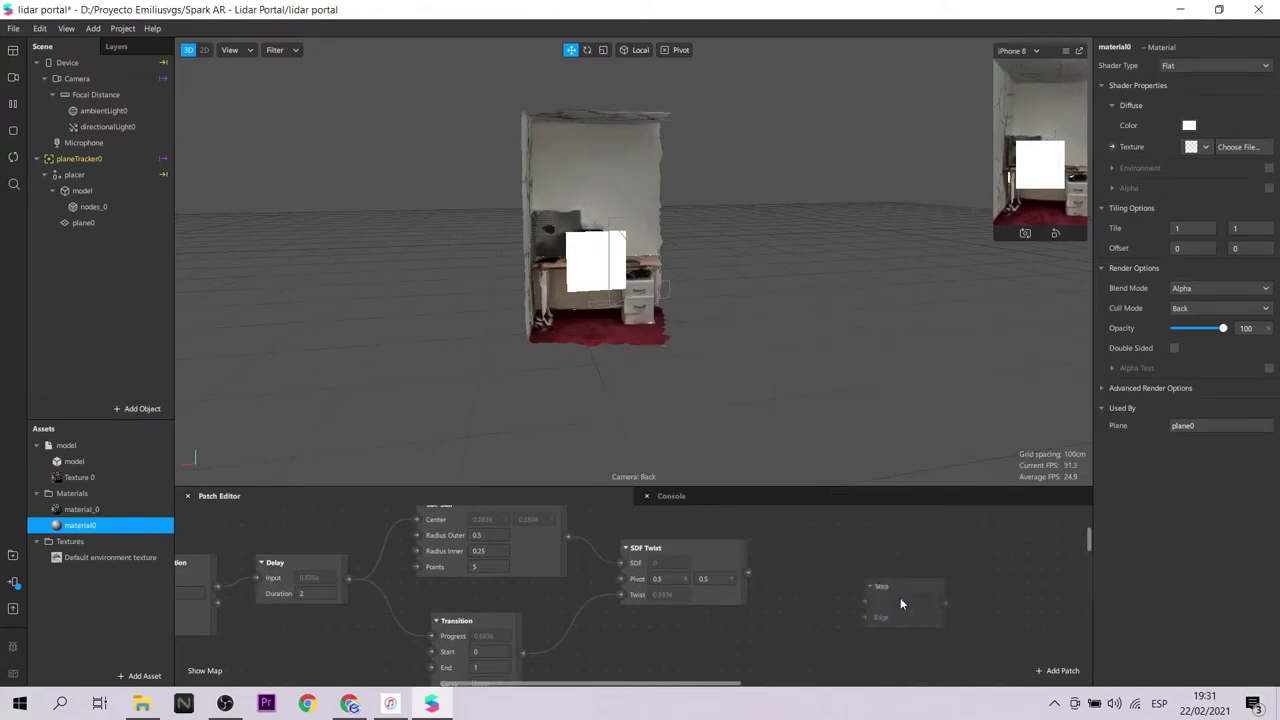
mouse_move(900, 597)
mouse_down()
mouse_move(830, 530)
mouse_move(840, 547)
mouse_up()
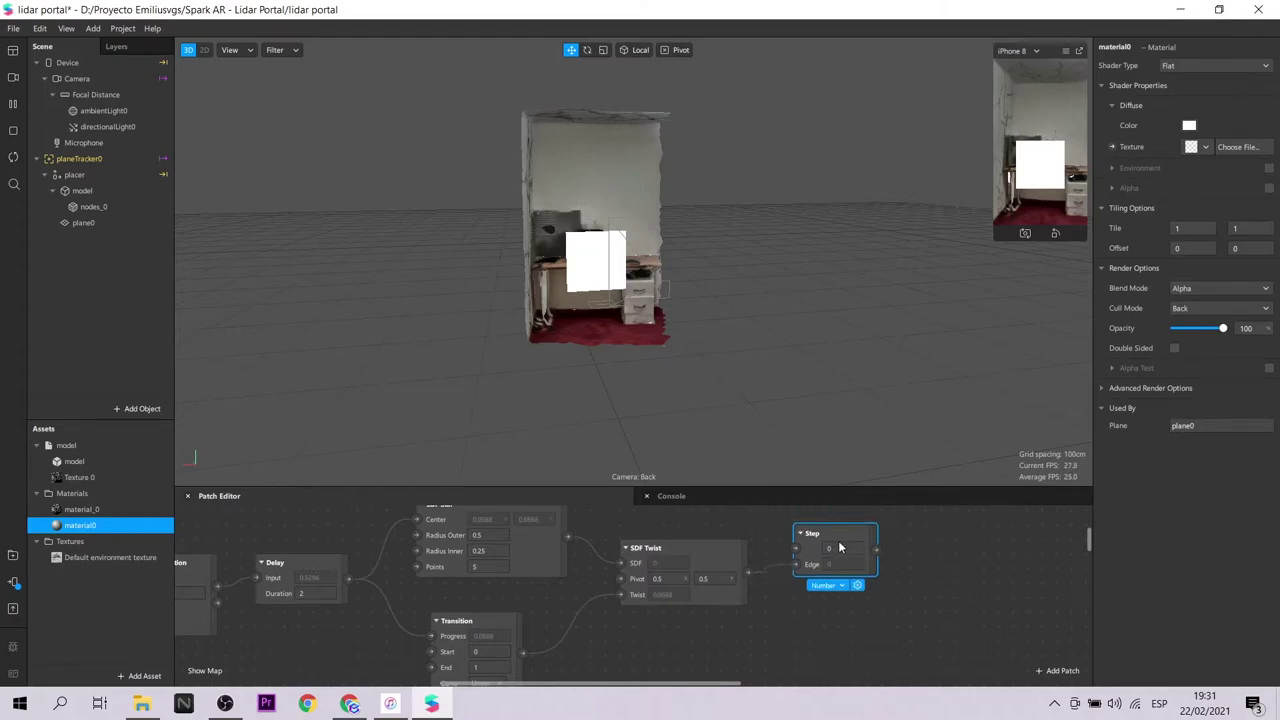
click(99, 228)
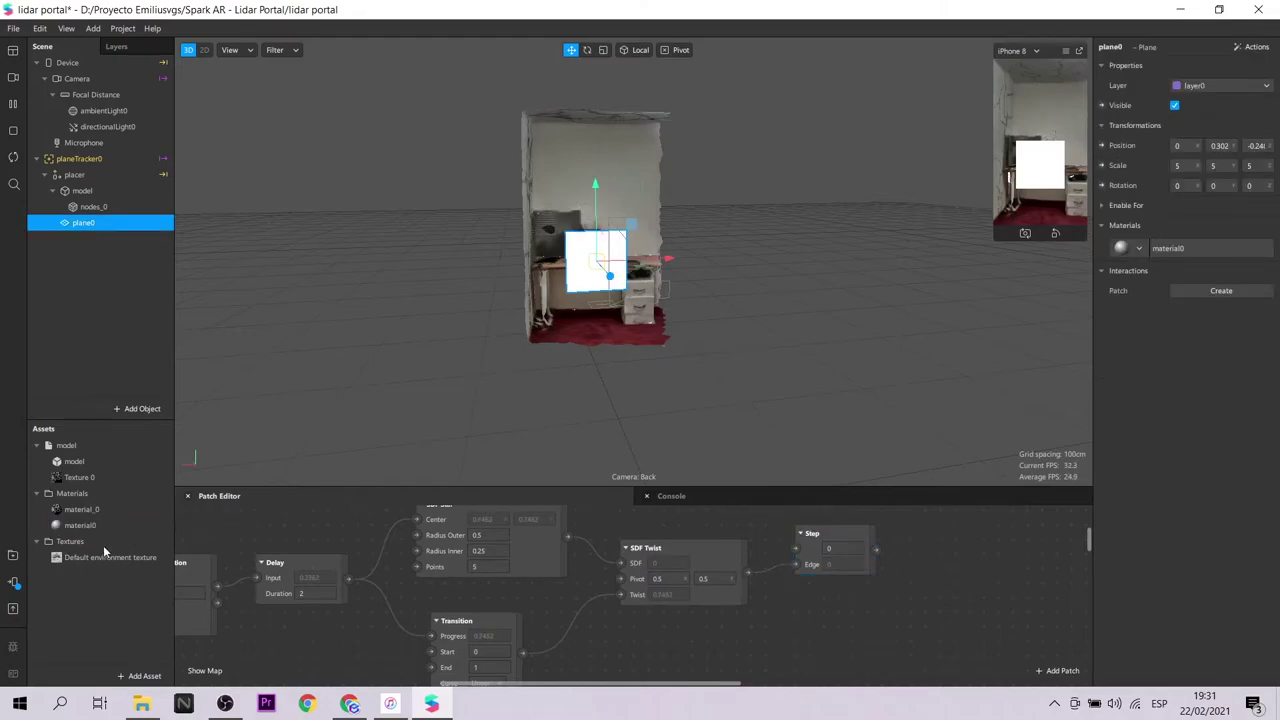
Step: Create a material0 diffuse texture patch and connect Step's output to it
click(95, 525)
click(1112, 146)
drag(665, 605, 960, 555)
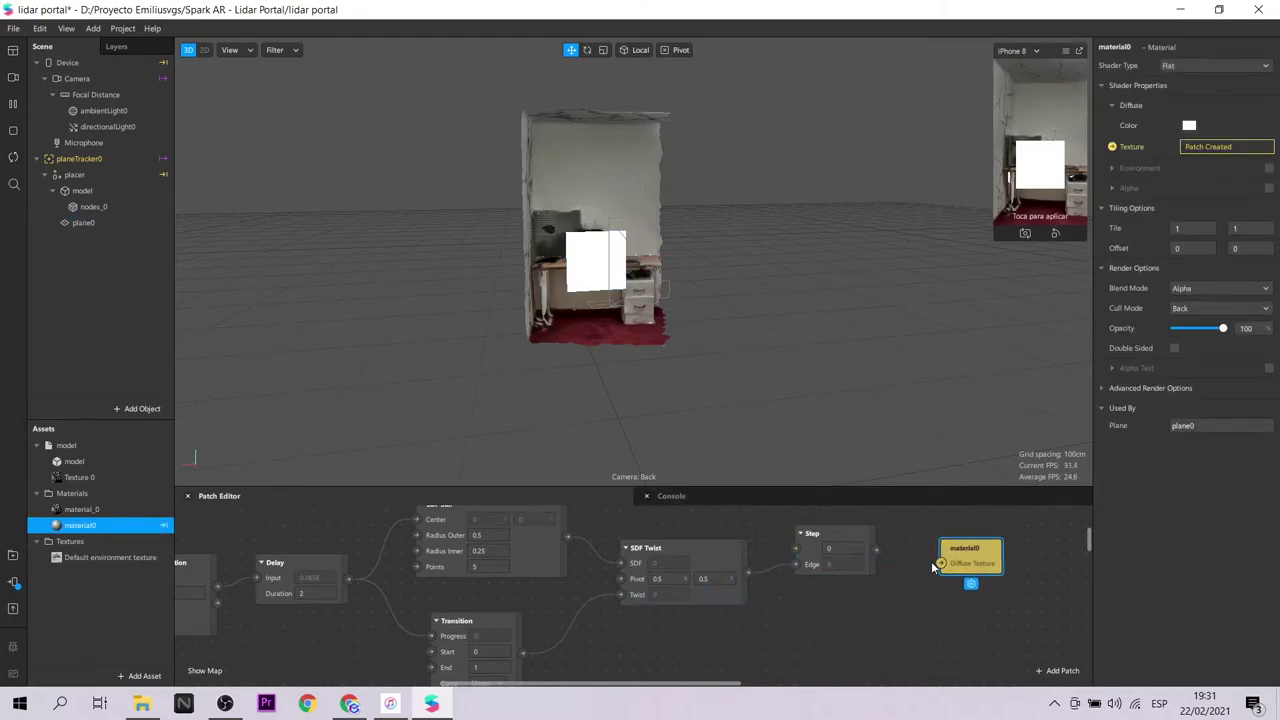
drag(876, 549, 941, 564)
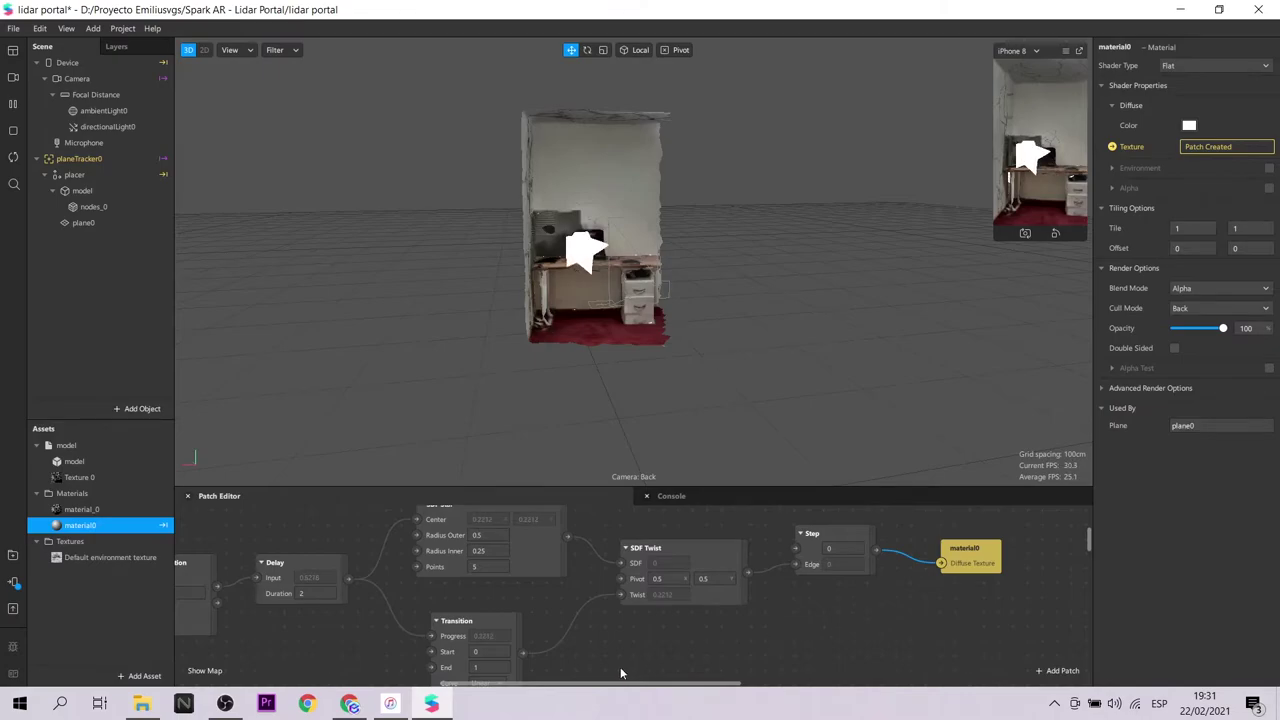
Step: Set the Transition's Start to 90 and End to 300
scroll(620, 672, down, 1)
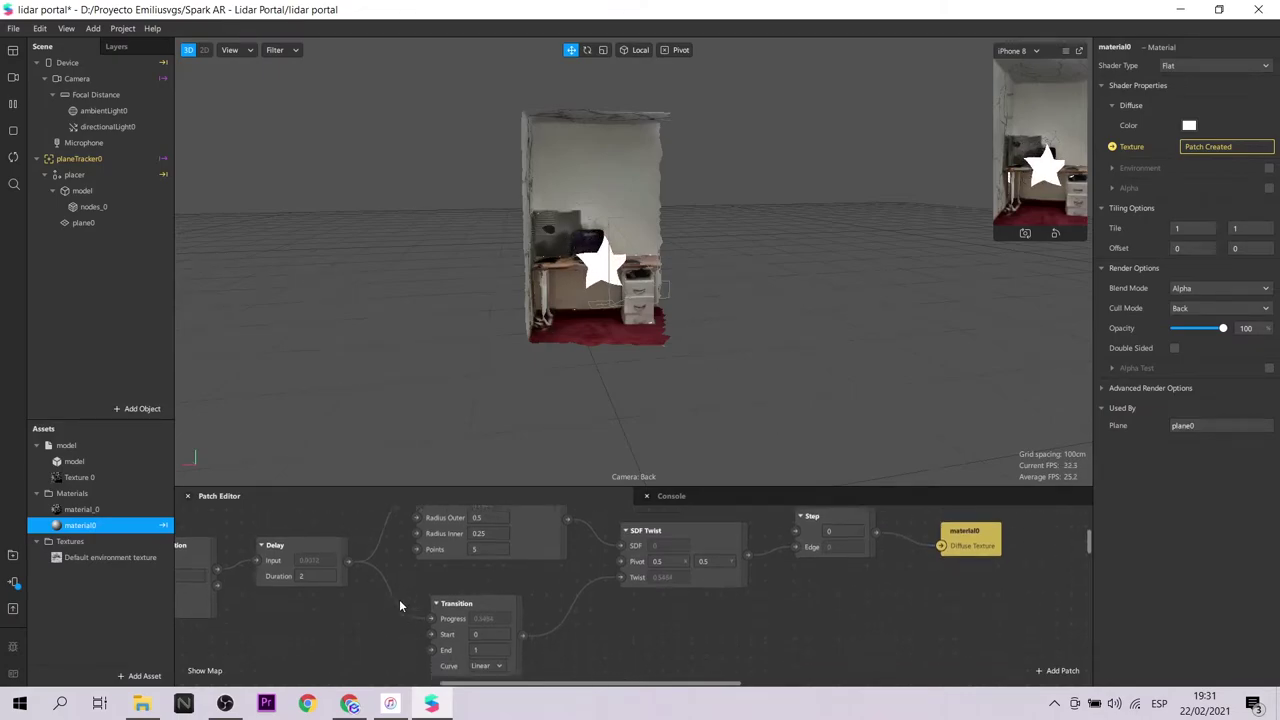
click(494, 634)
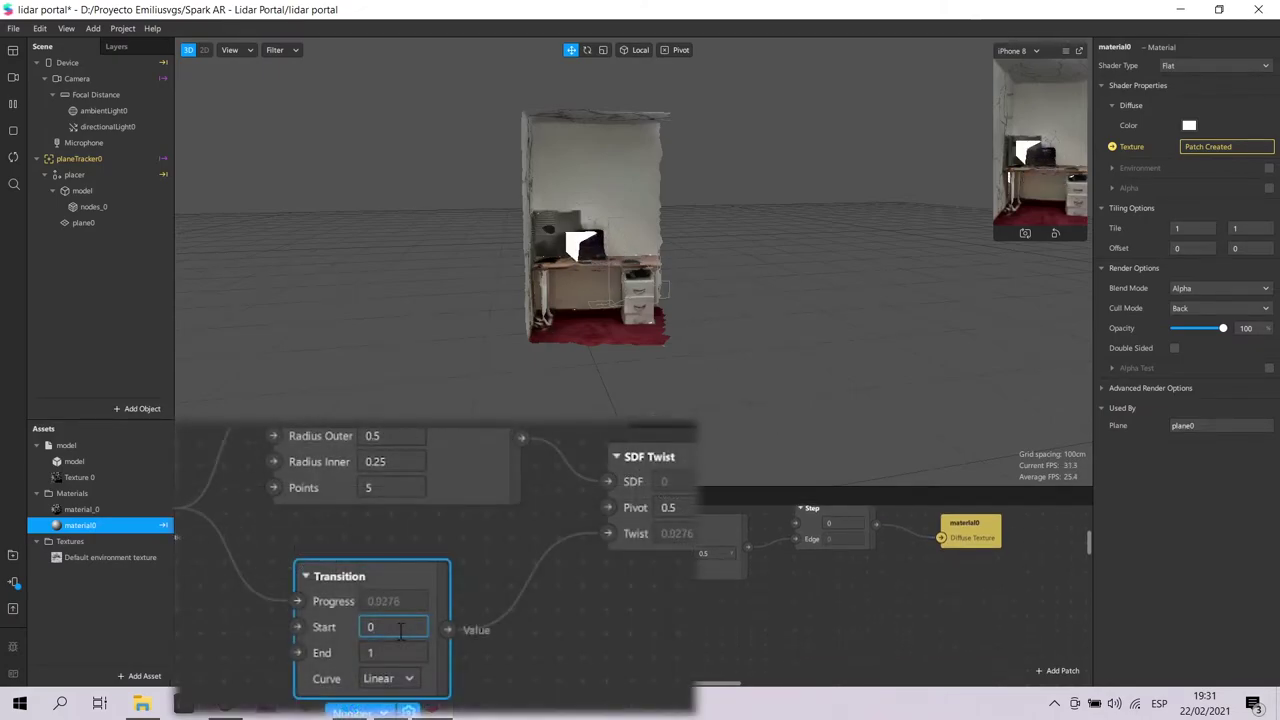
text(90)
key(Return)
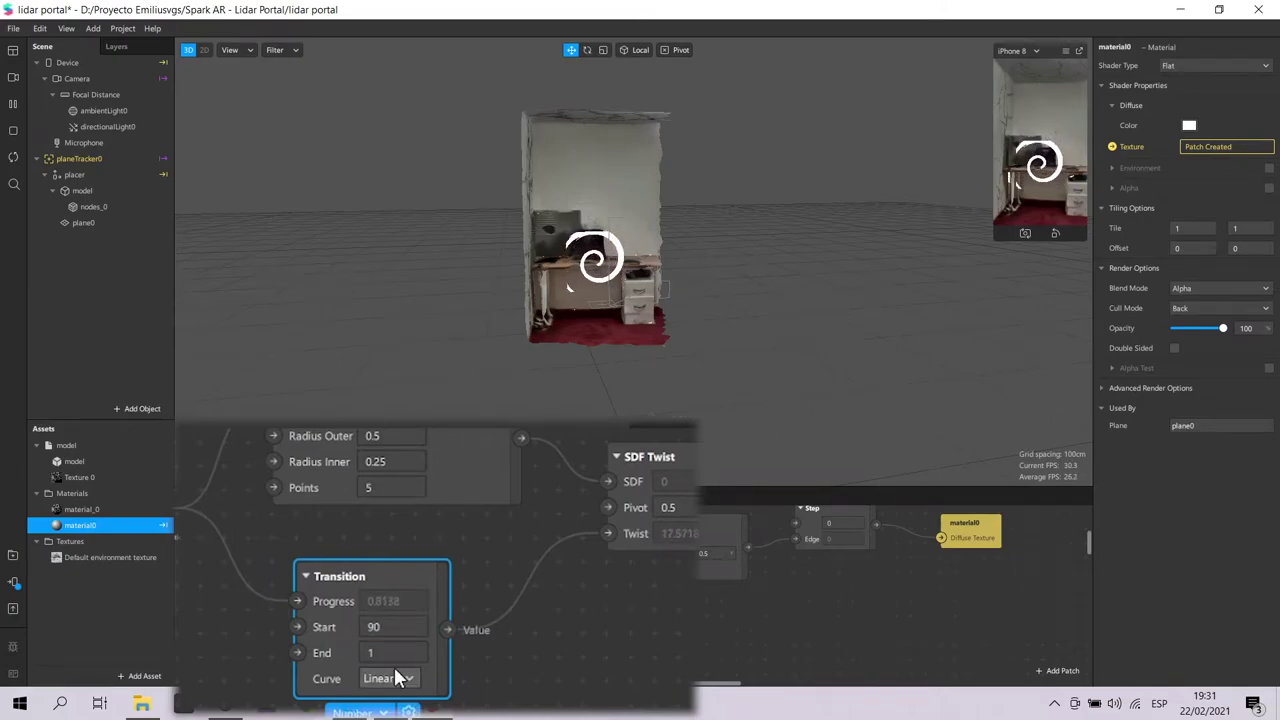
click(390, 653)
text(3)
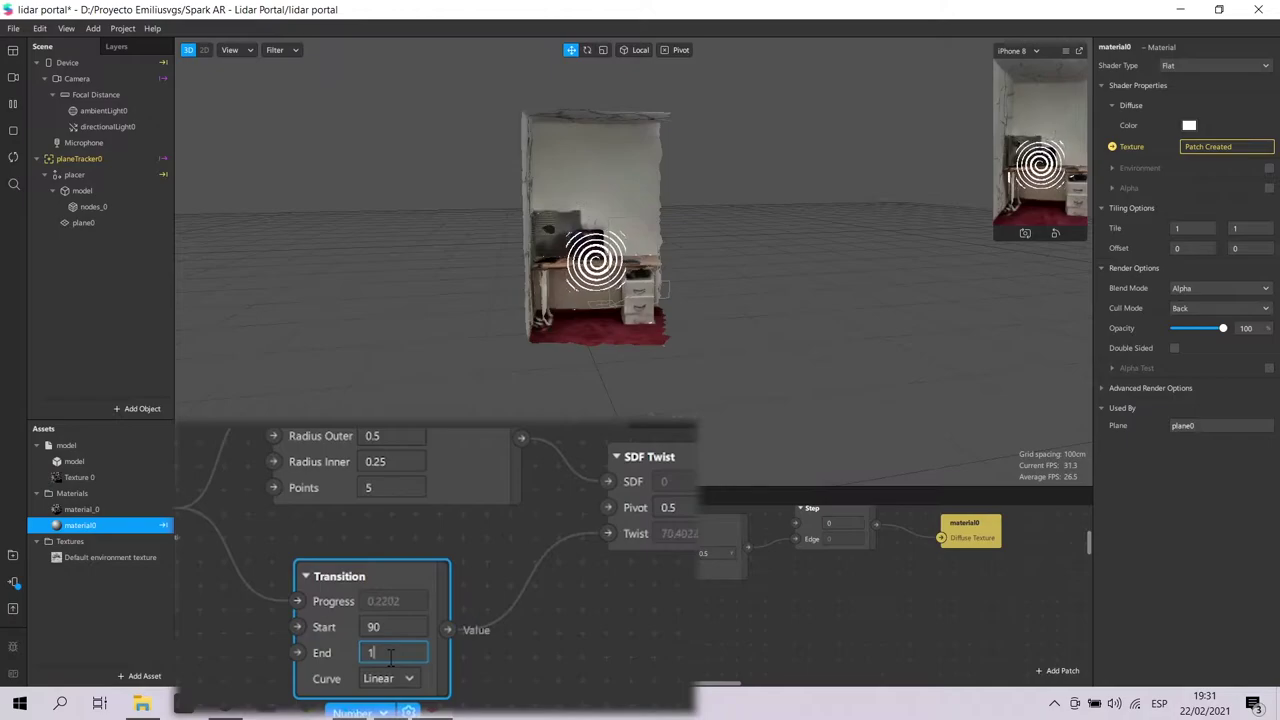
text(00)
key(Return)
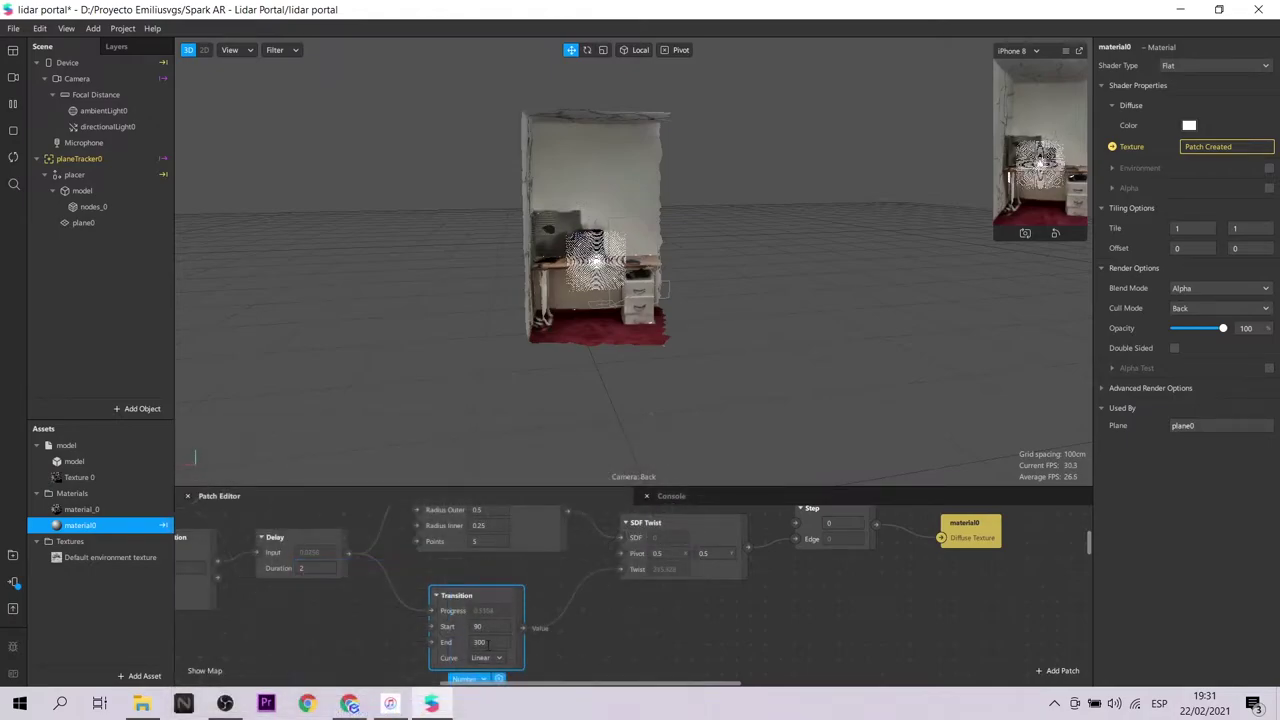
click(614, 610)
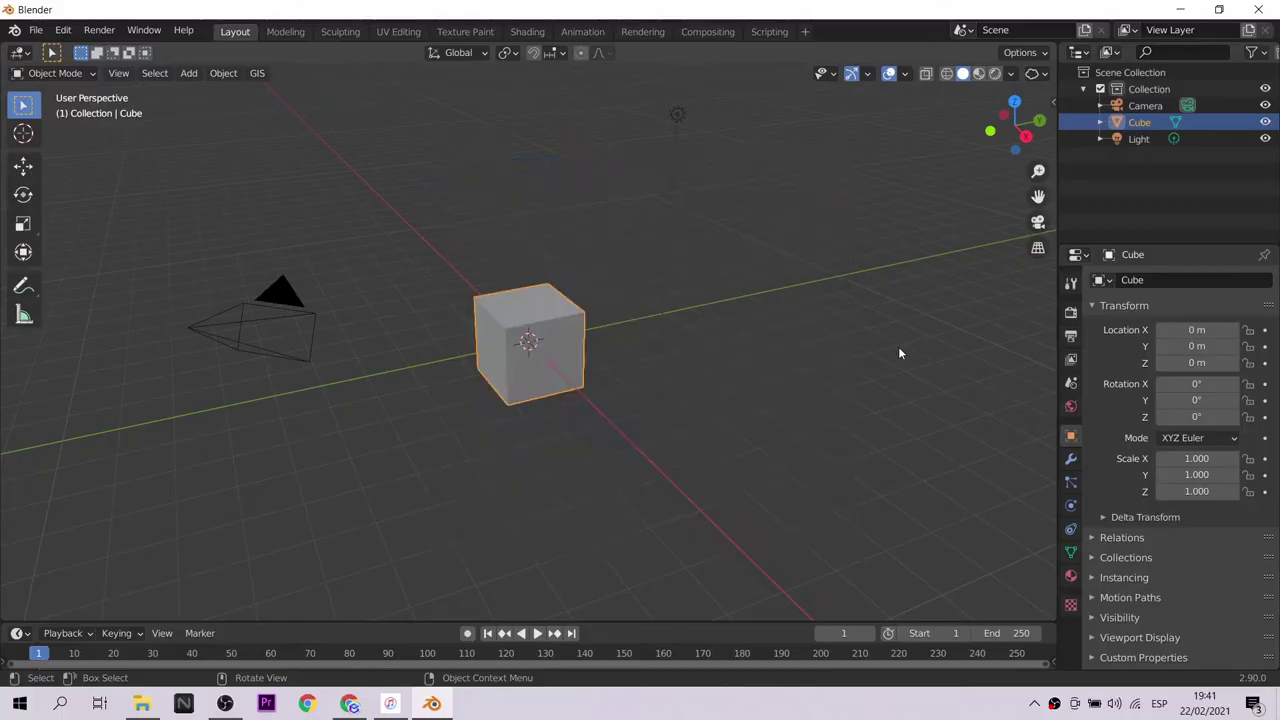
Step: Raise Blender's default cube upward along the Z axis
middle_drag(718, 360, 795, 326)
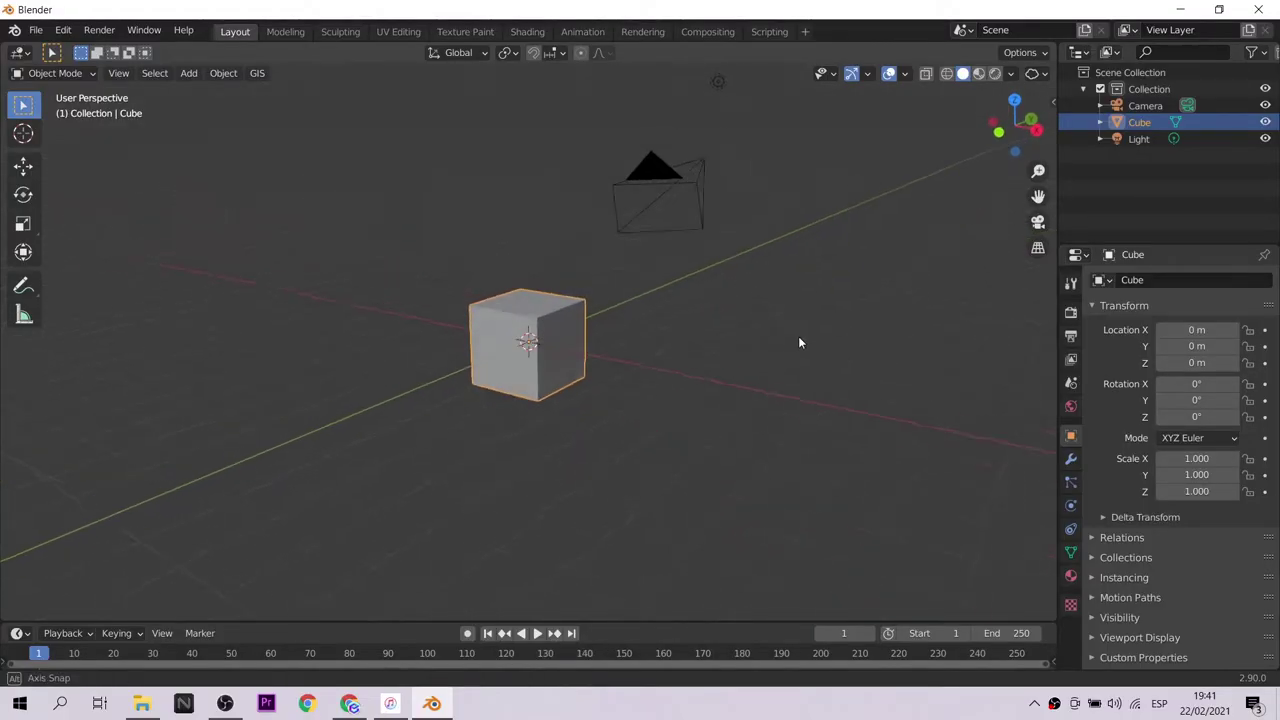
scroll(795, 326, down, 2)
scroll(733, 398, down, 3)
key(shift+space)
key(g)
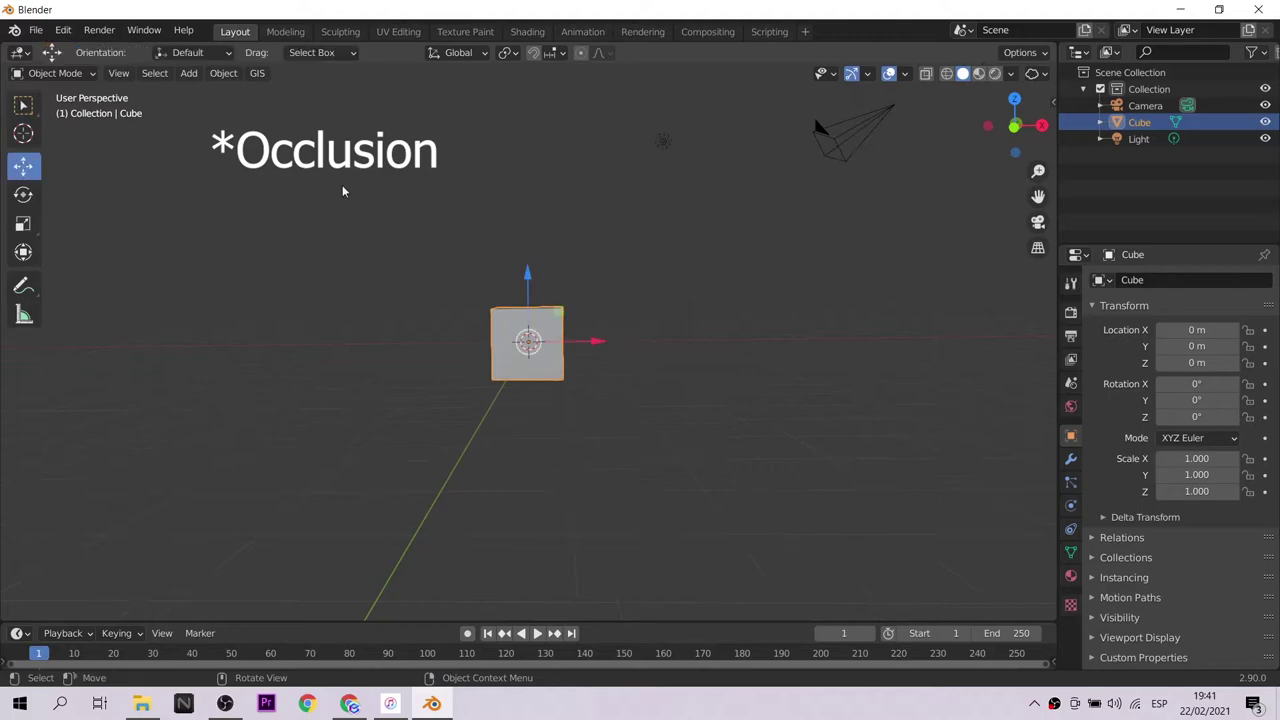
drag(527, 264, 527, 230)
click(607, 317)
scroll(506, 254, up, 2)
middle_drag(506, 254, 510, 243)
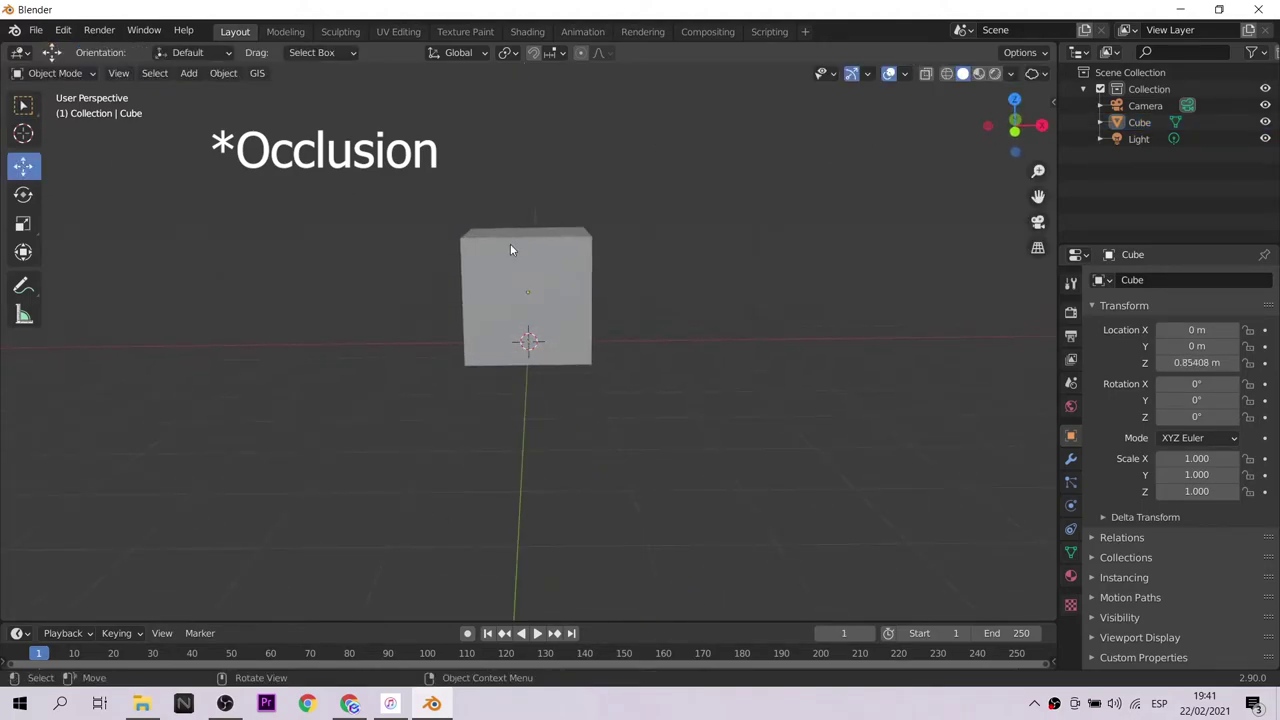
scroll(516, 197, up, 1)
Step: Enter Edit Mode on the cube and clear the current selection
key(Tab)
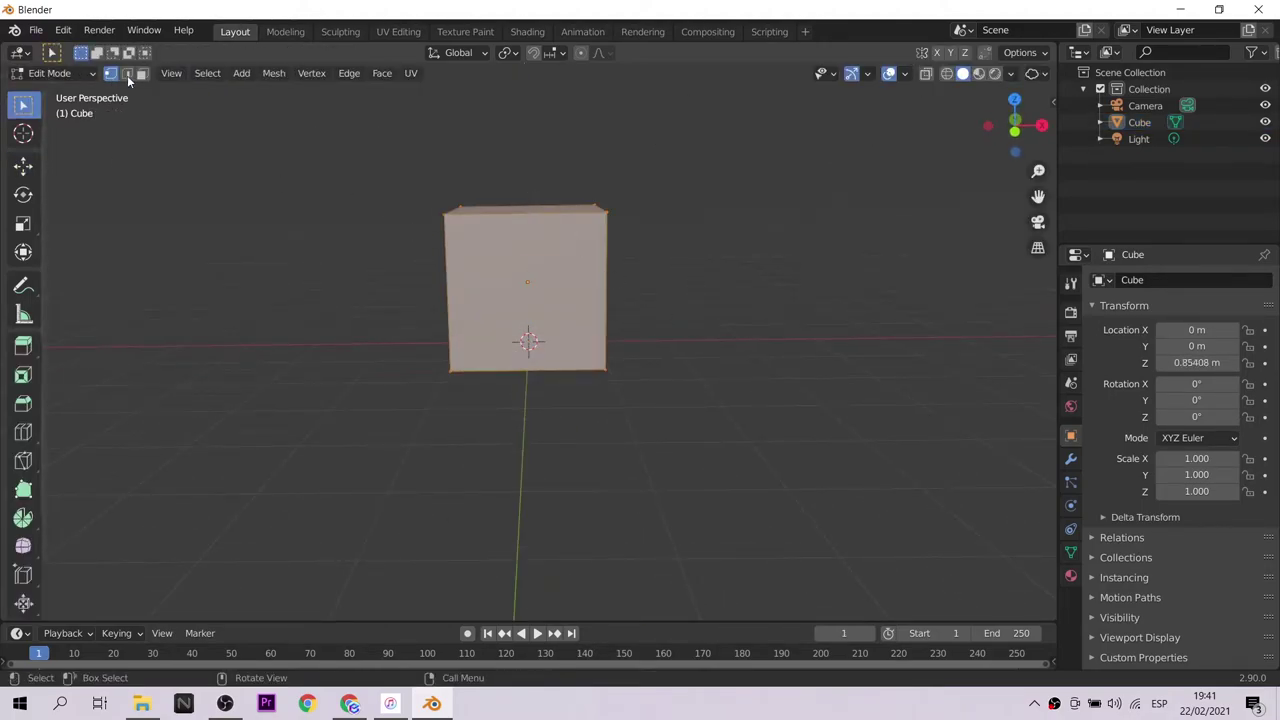
click(142, 75)
click(257, 266)
middle_drag(257, 266, 249, 289)
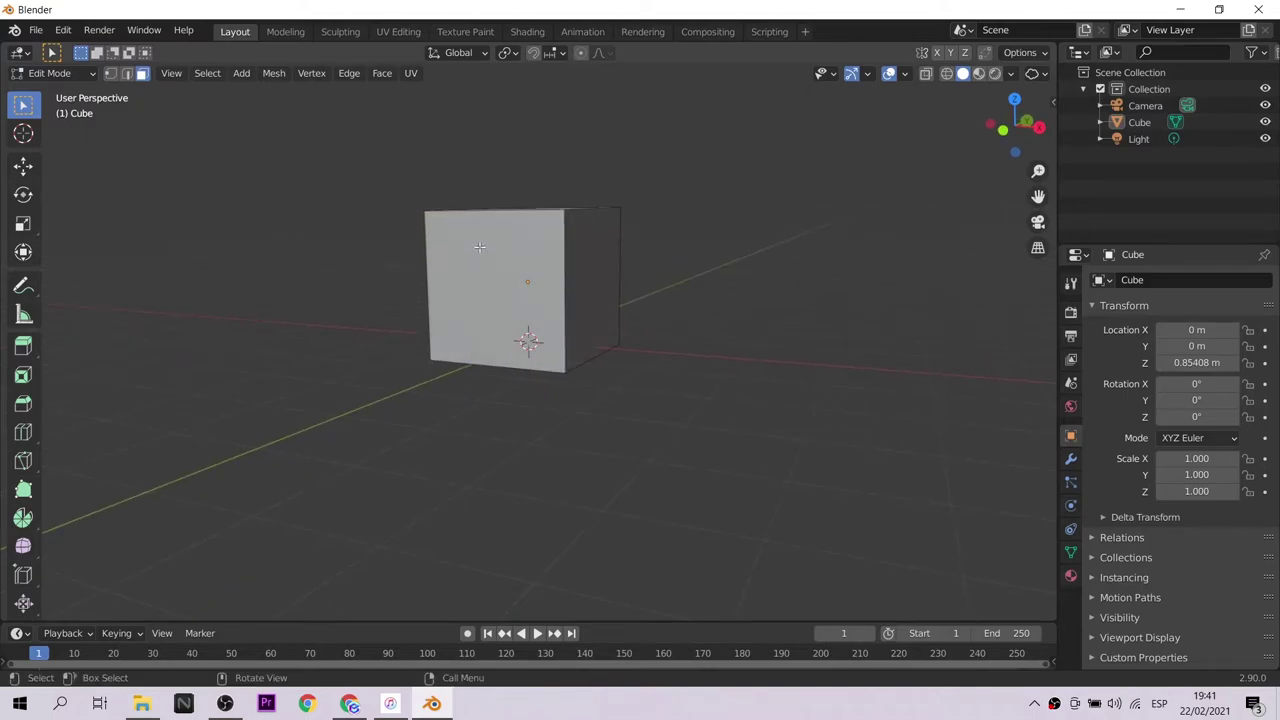
click(480, 350)
middle_drag(478, 400, 420, 390)
click(110, 73)
click(354, 237)
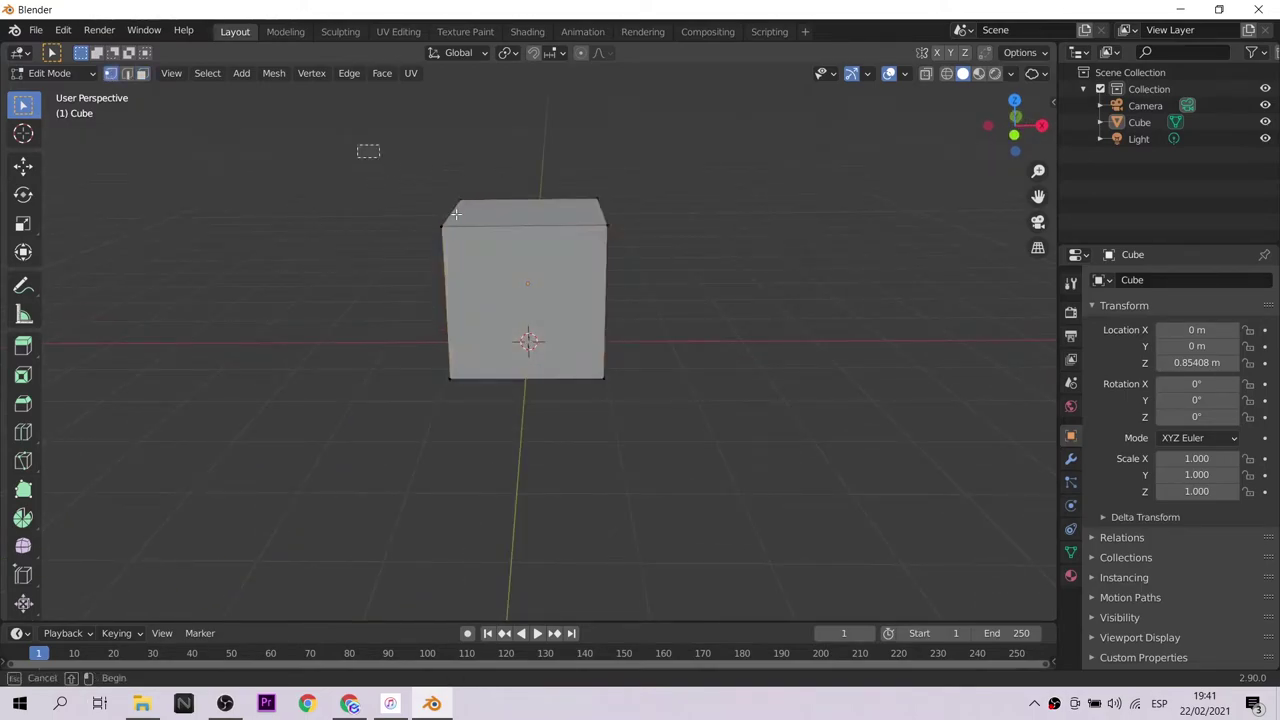
drag(366, 149, 726, 341)
Step: Add several horizontal and vertical loop cuts to divide the cube into a grid
click(24, 432)
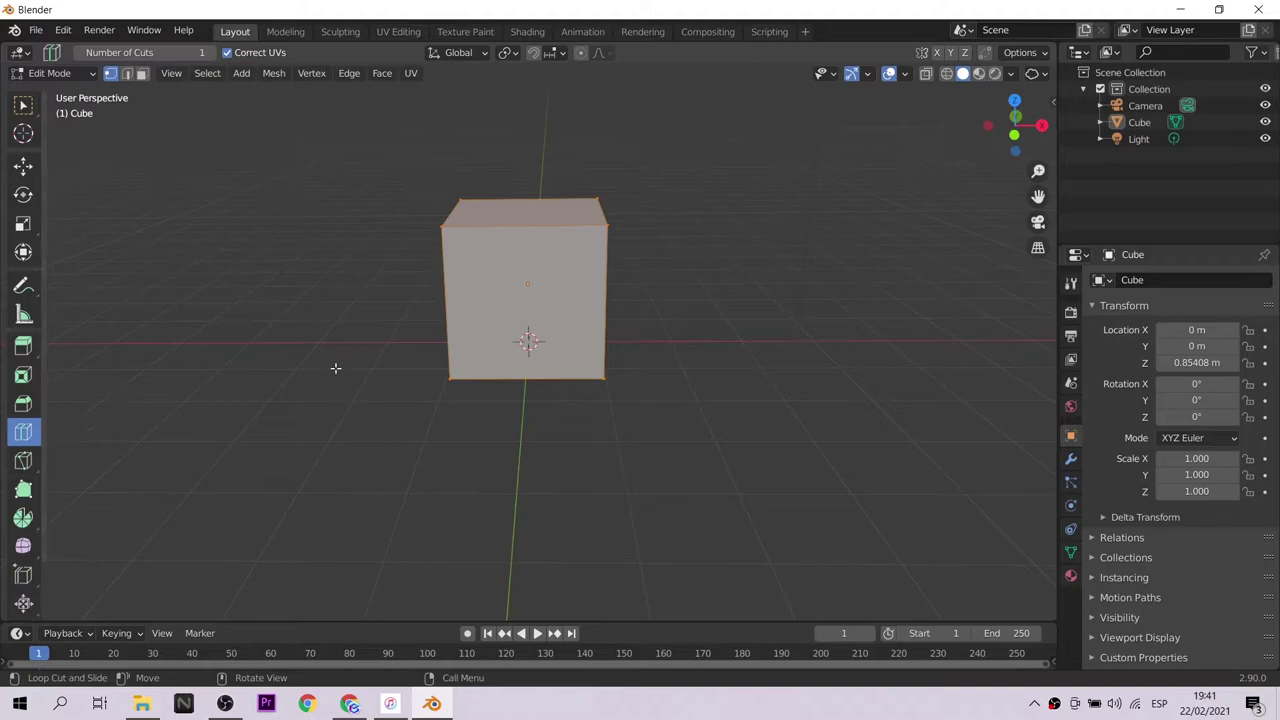
click(472, 308)
click(508, 308)
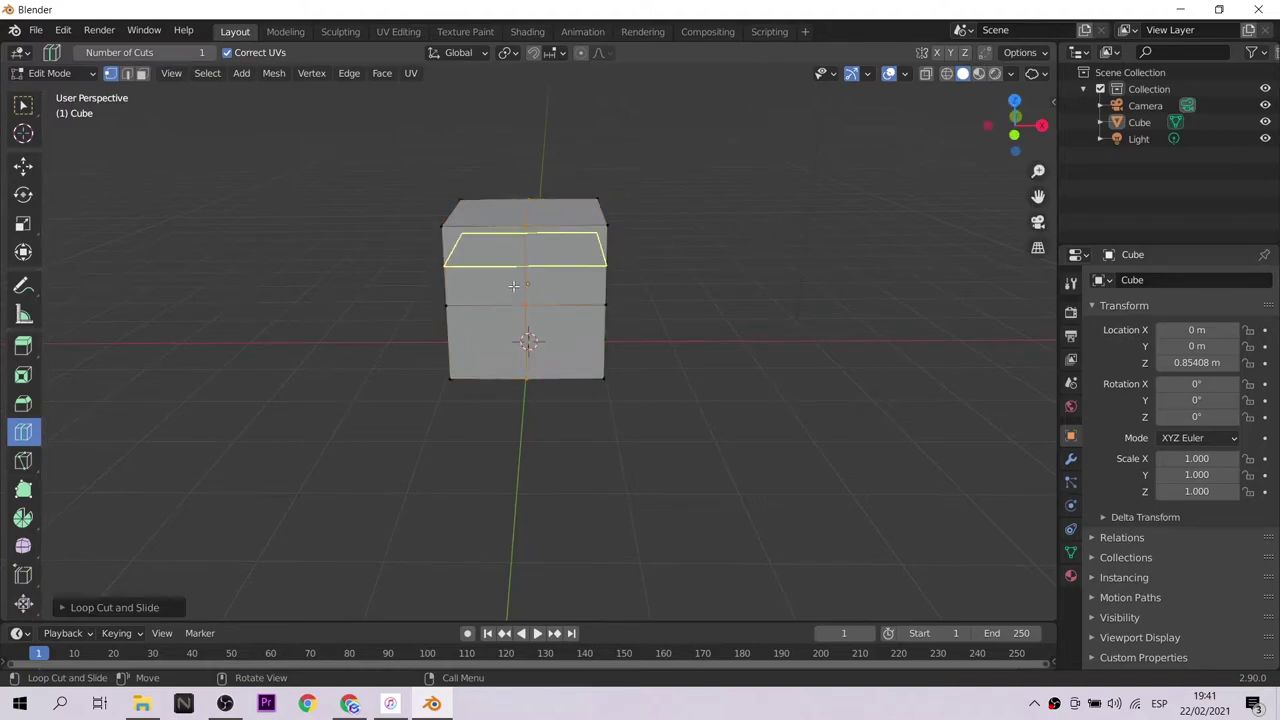
click(520, 245)
middle_drag(514, 282, 609, 356)
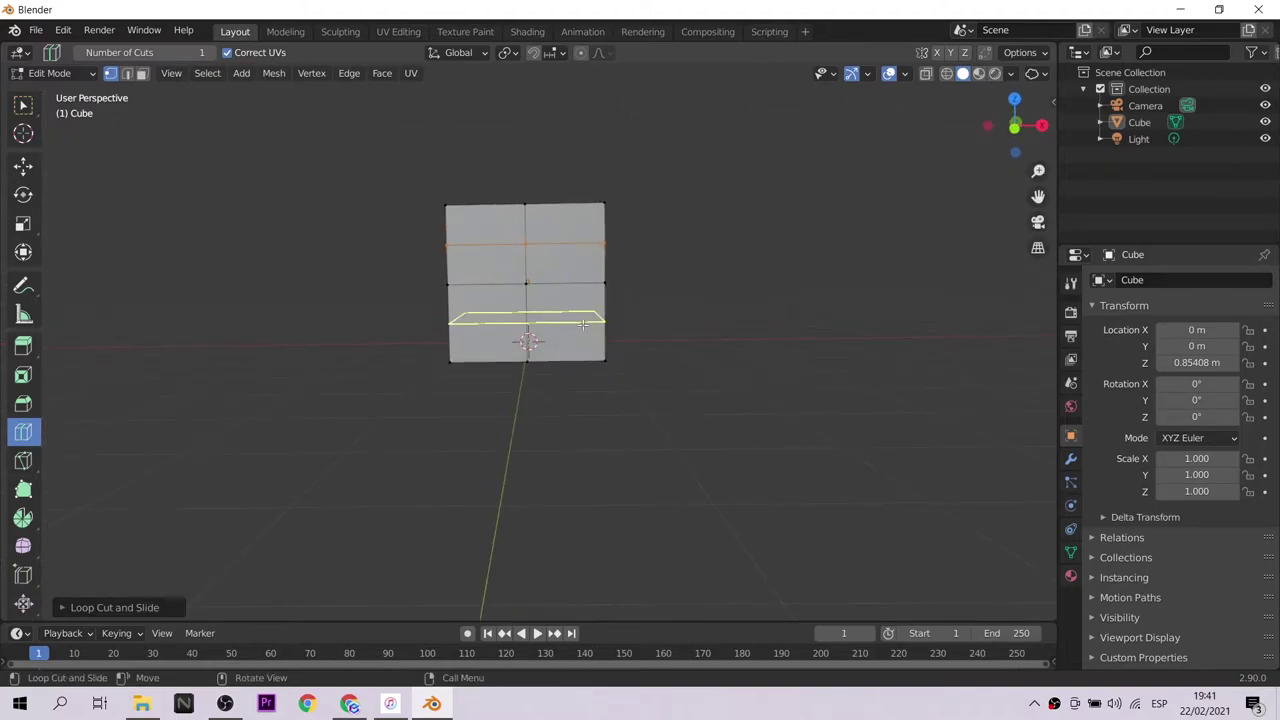
click(583, 323)
click(571, 320)
click(488, 302)
click(531, 300)
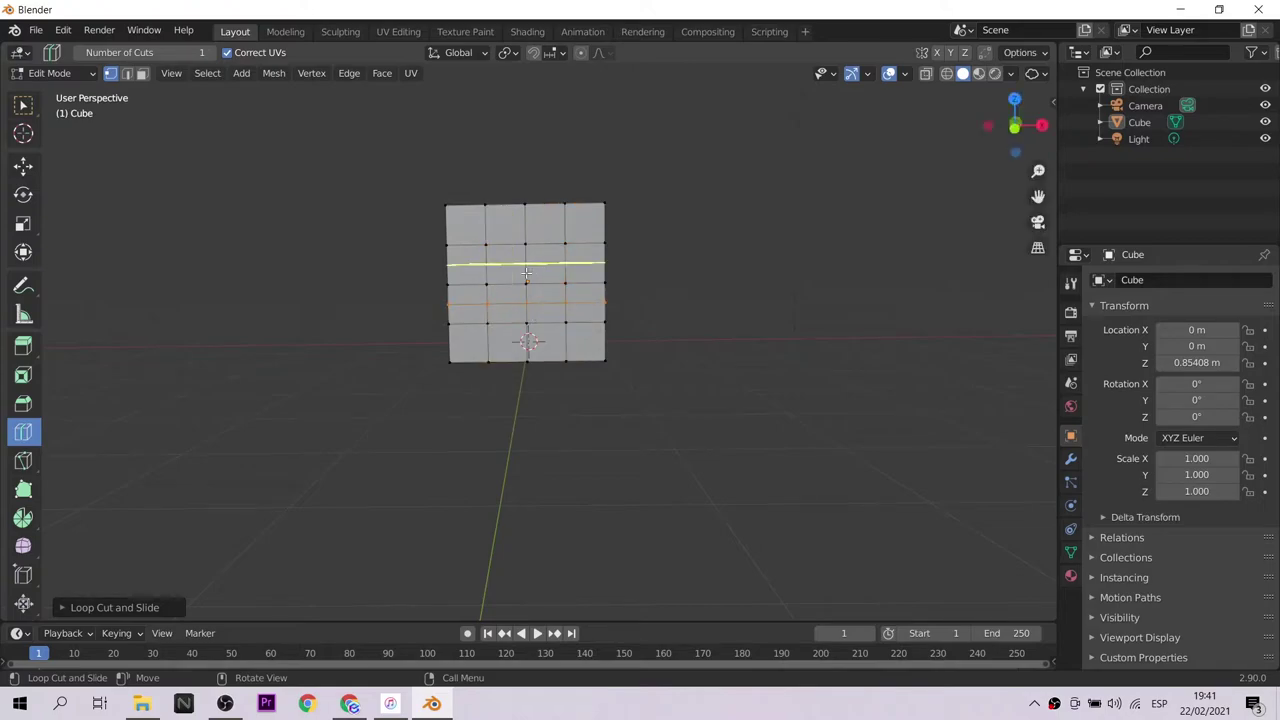
click(526, 272)
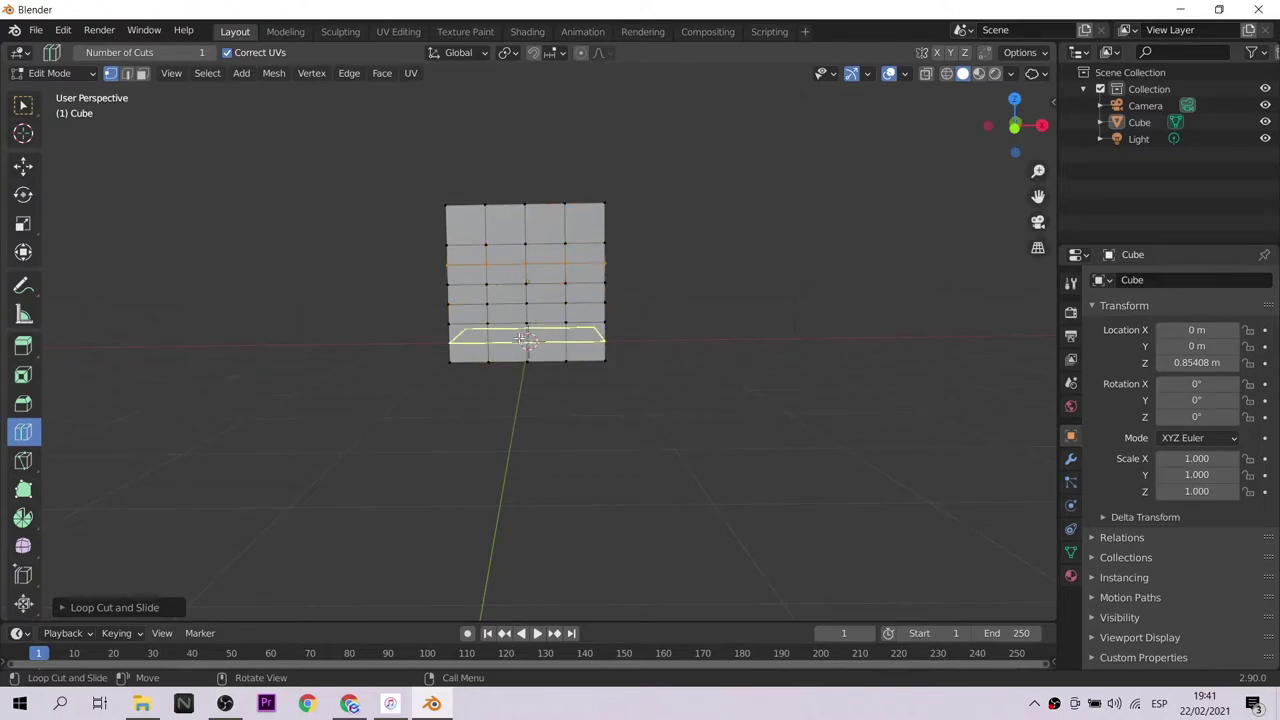
click(502, 224)
click(537, 229)
mouse_move(537, 229)
middle_down()
mouse_move(705, 356)
mouse_move(690, 309)
middle_up()
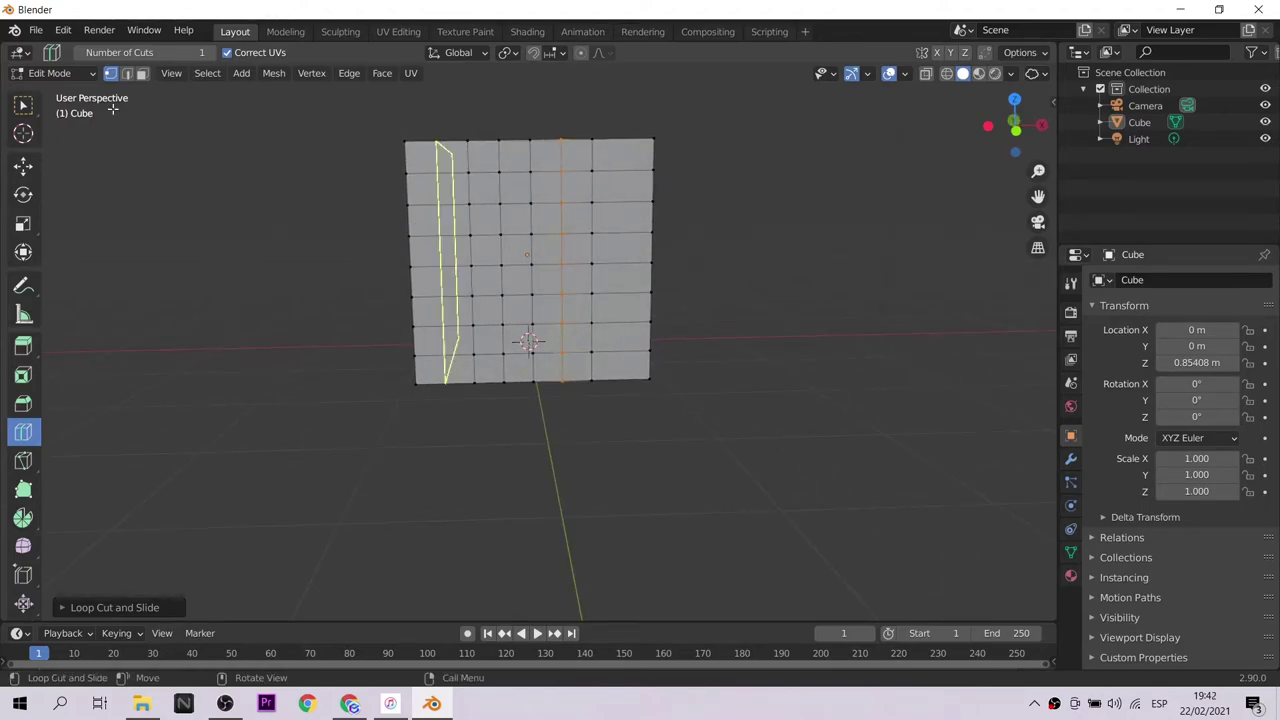
scroll(317, 200, up, 2)
scroll(460, 230, up, 1)
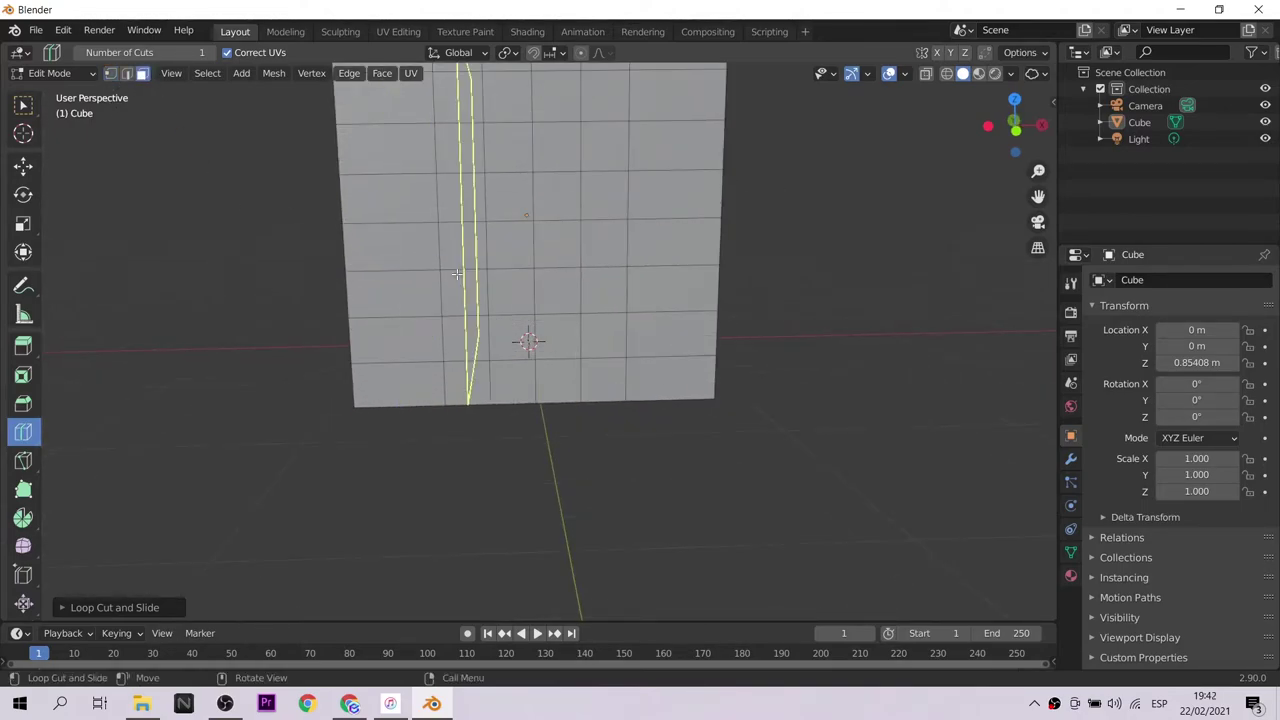
Step: Delete four front faces of the cube to open a small square window hole
click(23, 104)
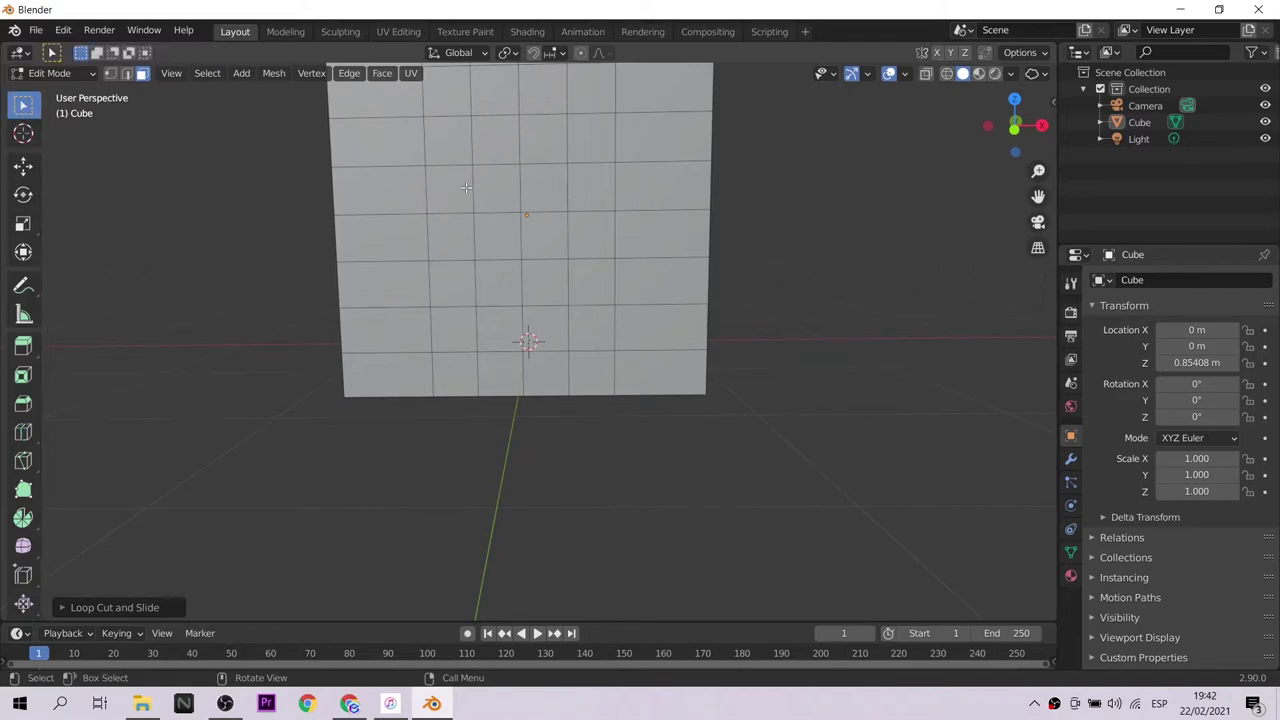
click(496, 190)
key(x)
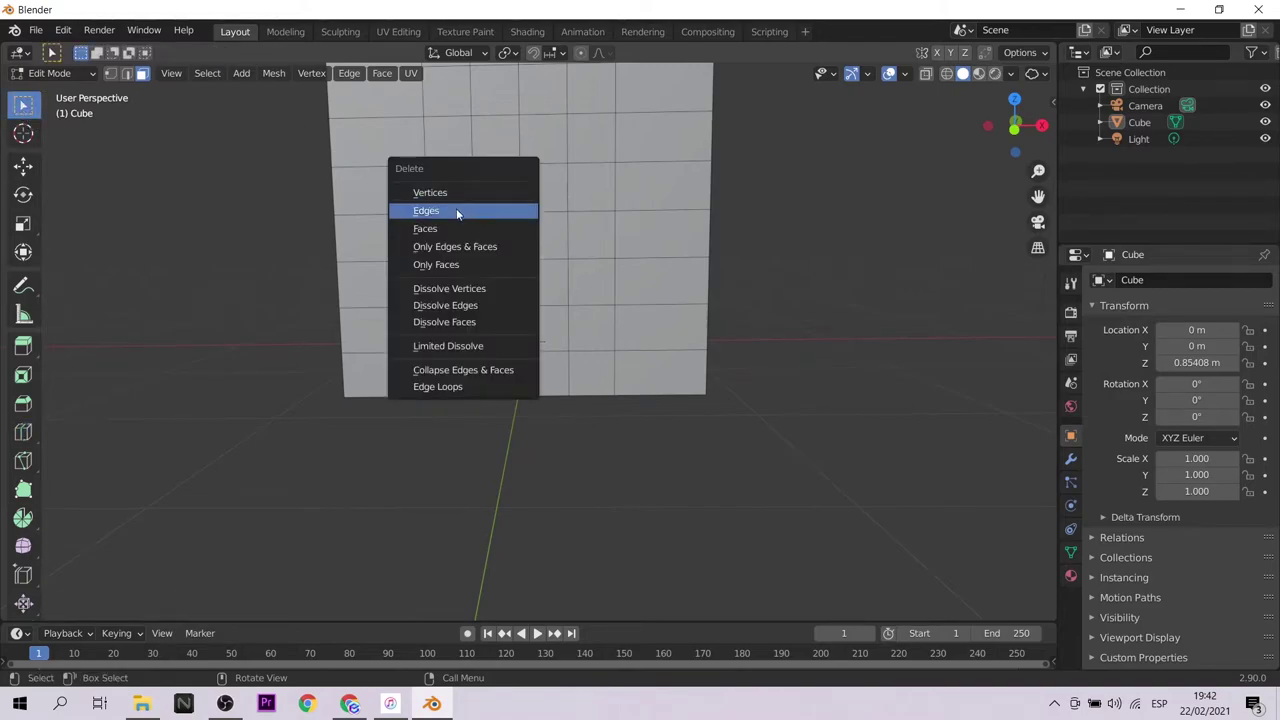
click(444, 229)
click(543, 186)
key(x)
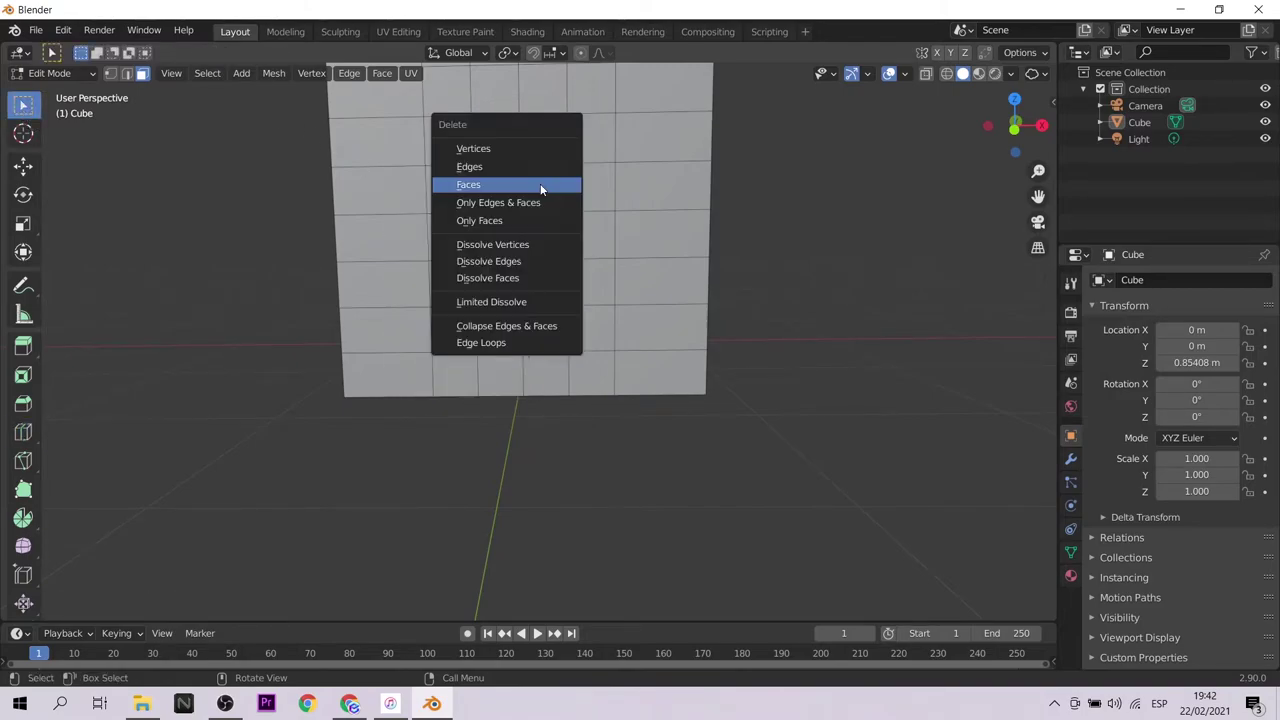
click(540, 184)
click(489, 242)
key(x)
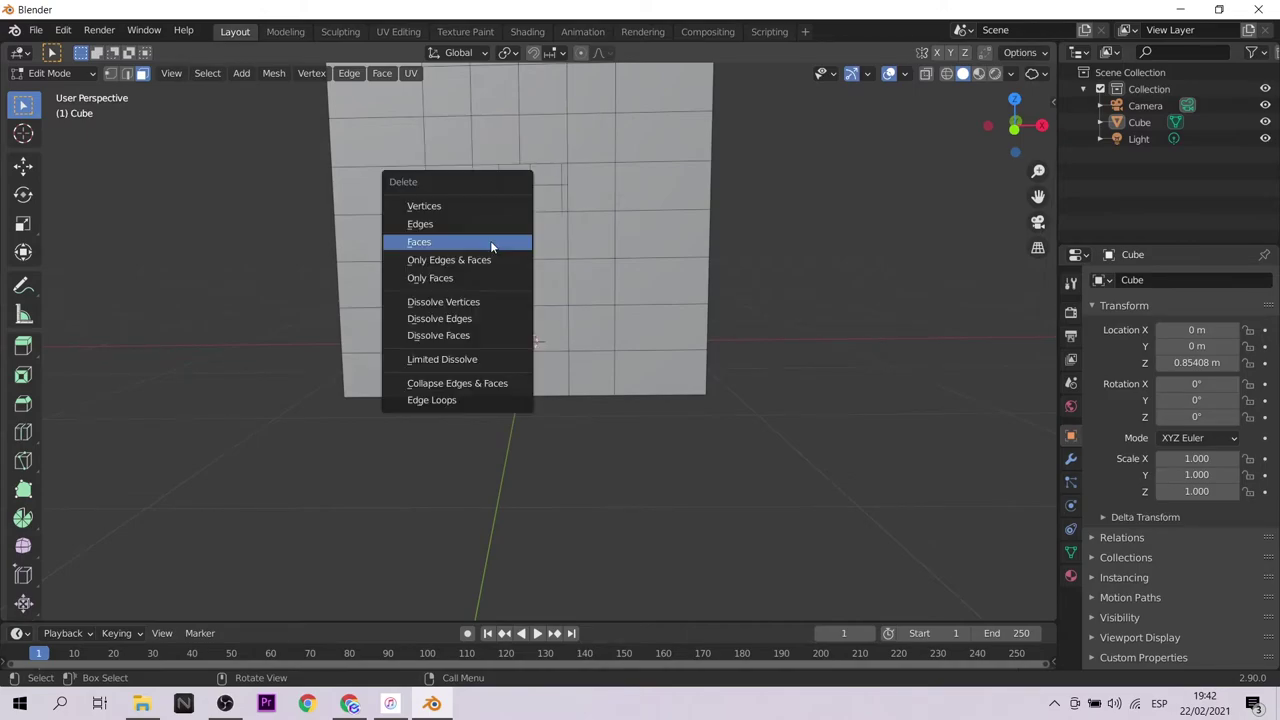
click(490, 241)
click(529, 234)
key(x)
click(539, 237)
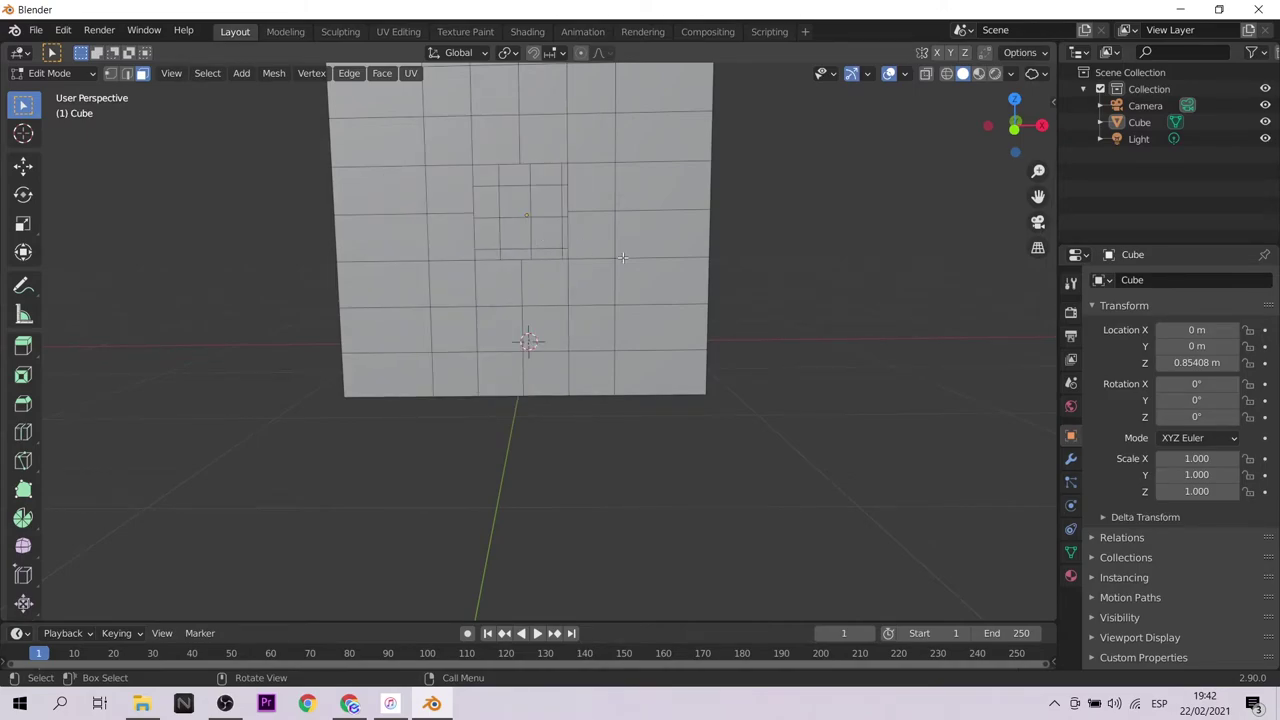
mouse_move(755, 299)
middle_down()
mouse_move(696, 326)
mouse_move(780, 314)
middle_up()
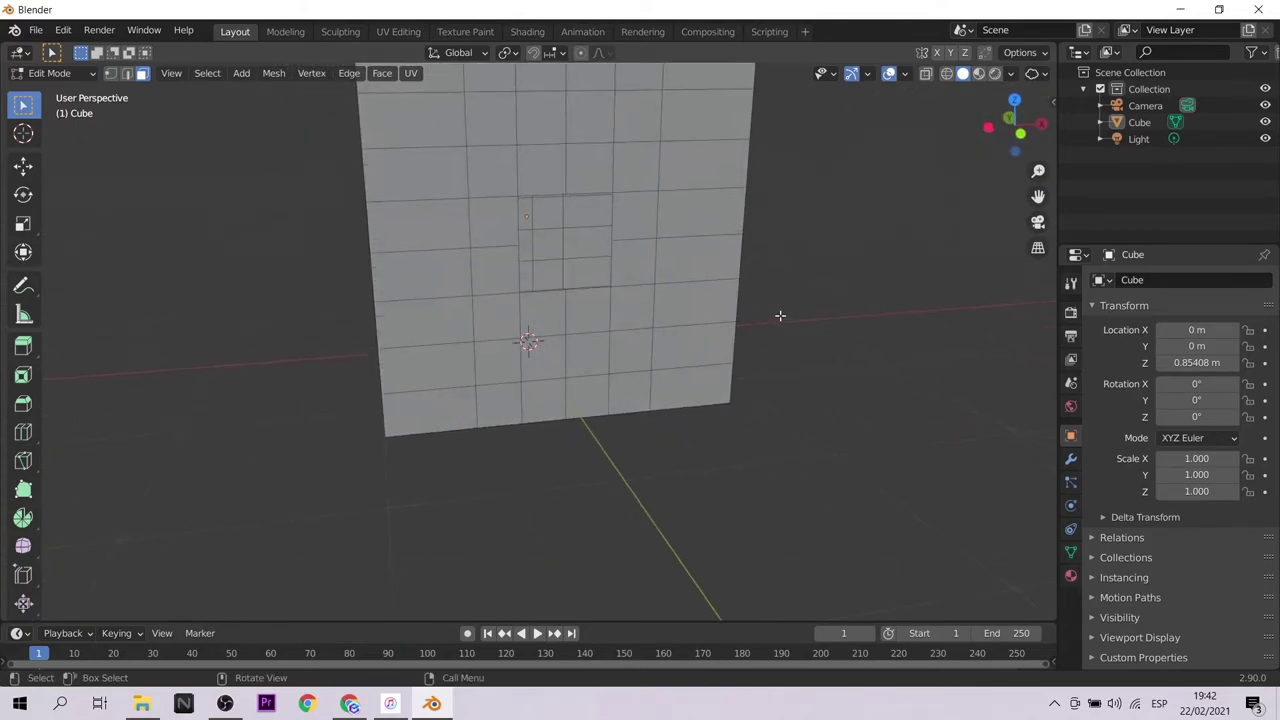
scroll(588, 183, up, 3)
mouse_move(588, 183)
middle_down()
mouse_move(617, 183)
mouse_move(590, 168)
middle_up()
scroll(600, 168, down, 8)
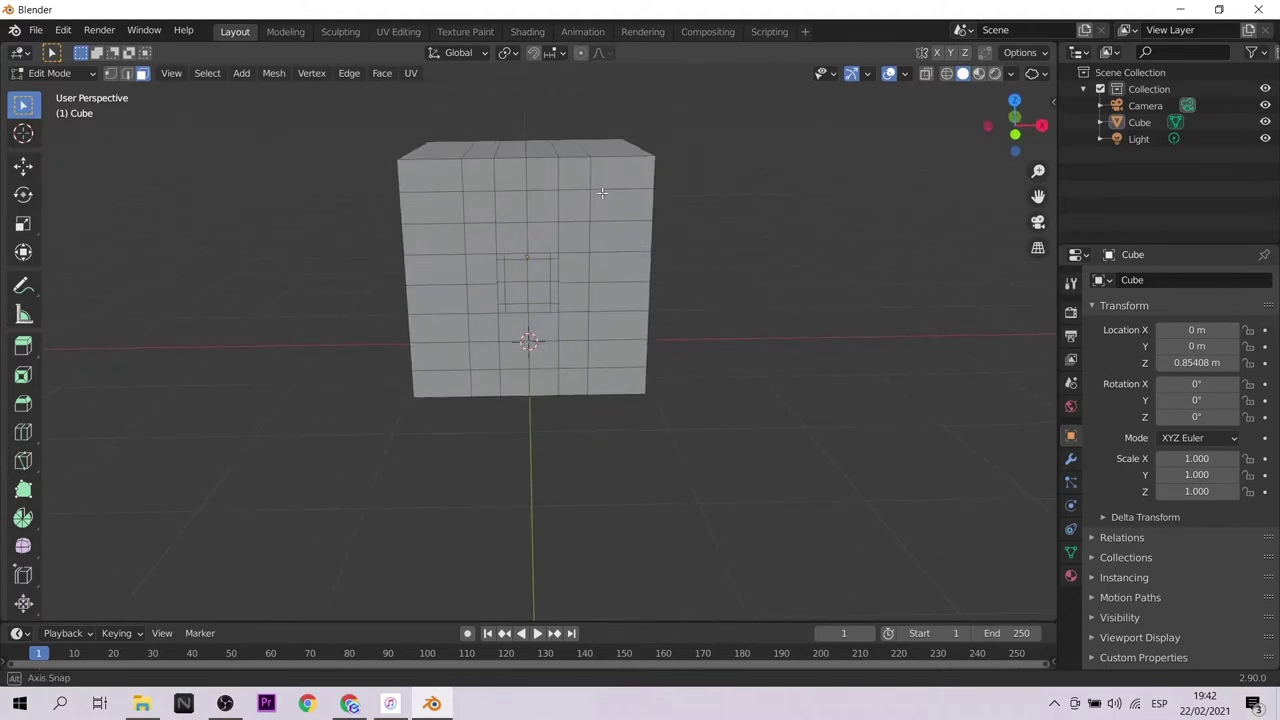
Step: Export the scene as Collada (.dae) into the Spark AR - Lidar folder
click(35, 31)
mouse_move(70, 268)
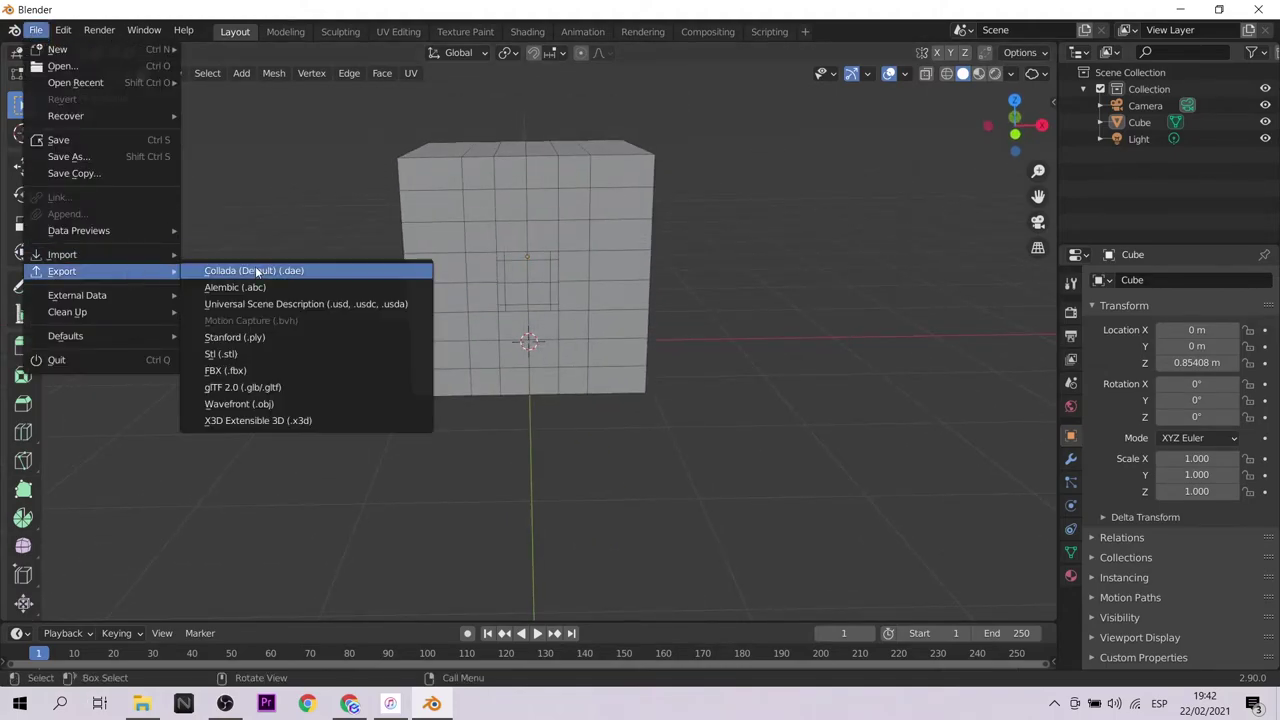
click(250, 268)
click(288, 499)
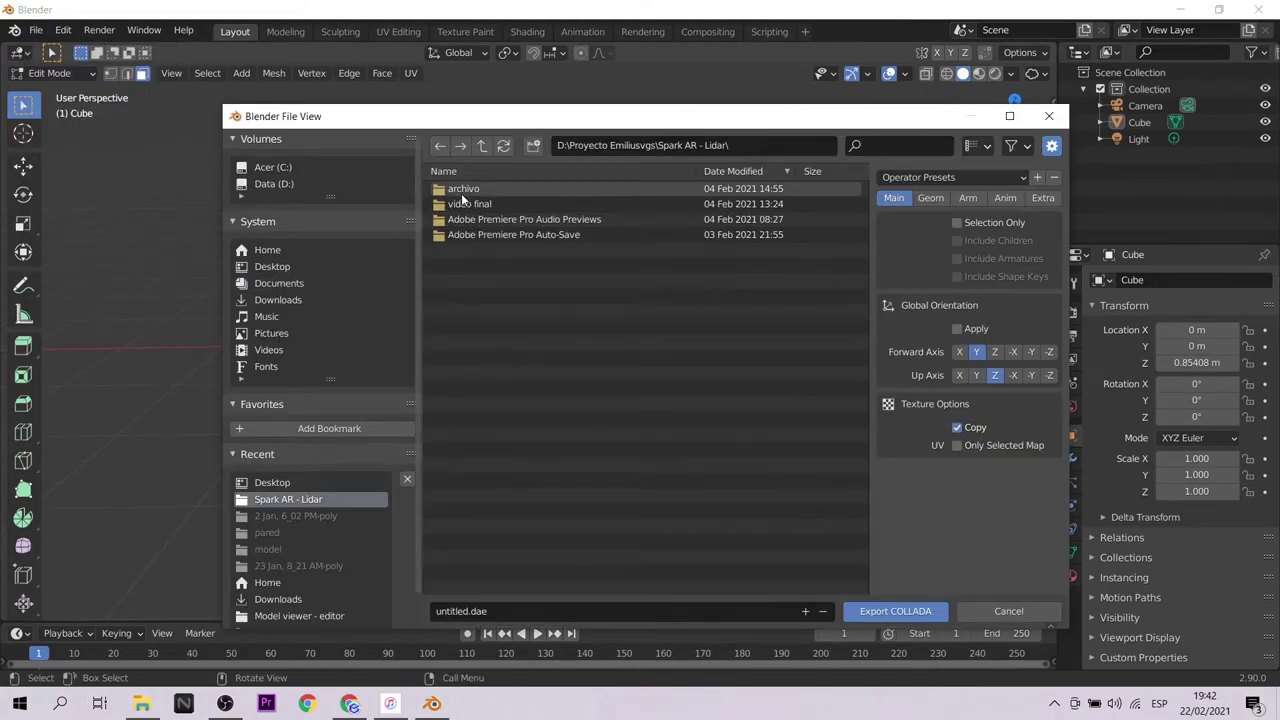
click(455, 188)
key(BackSpace)
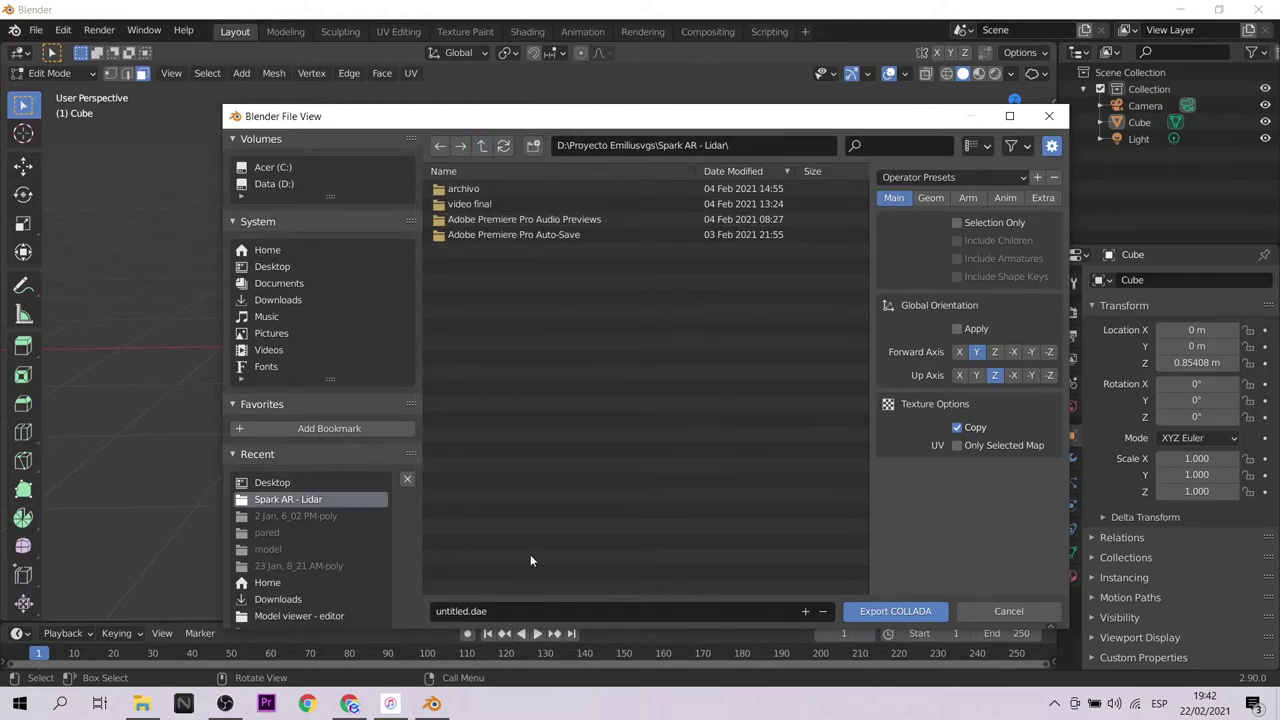
click(490, 612)
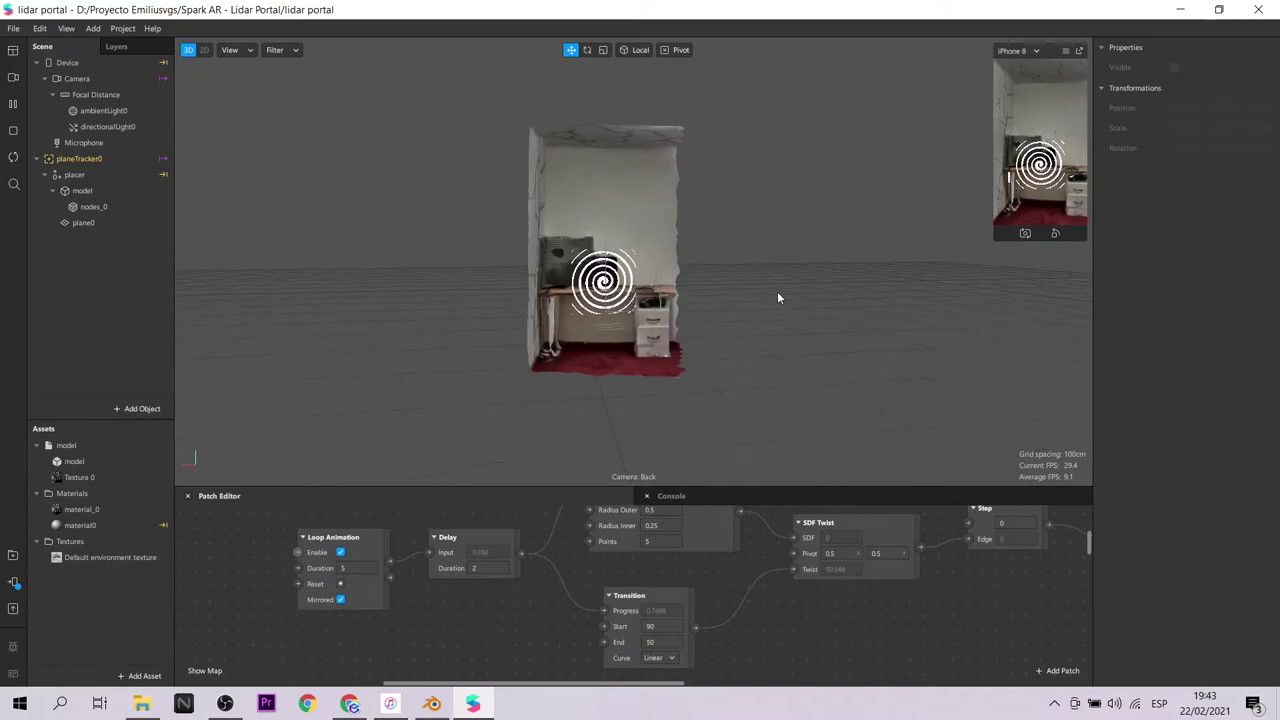
Step: Import the cube occlusion file from the computer into Assets and drag it toward placer
drag(832, 321, 760, 316)
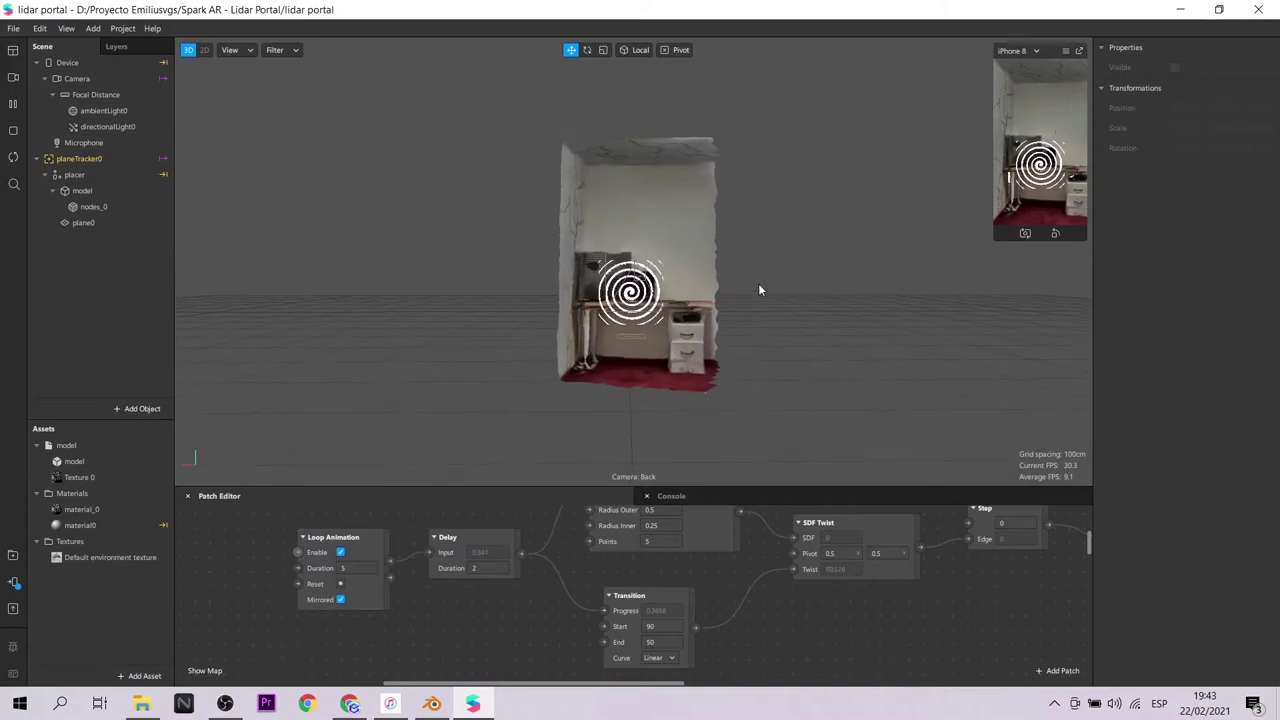
scroll(760, 316, up, 3)
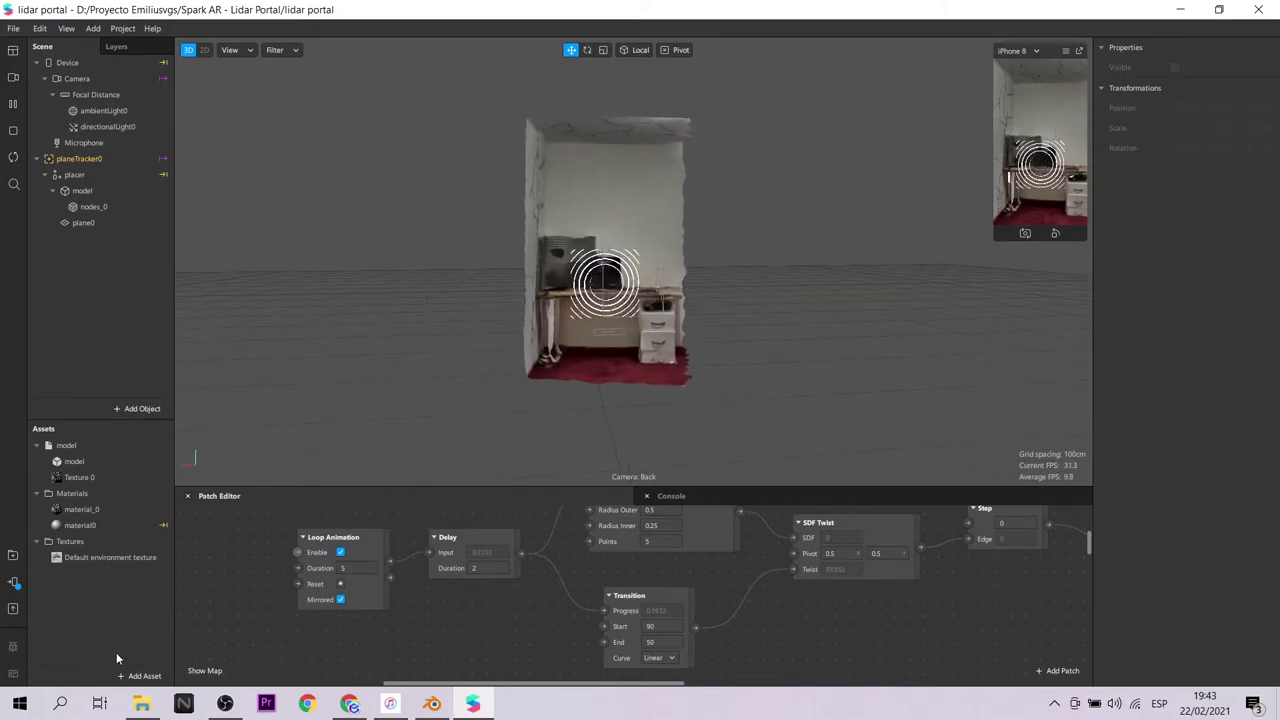
click(135, 678)
mouse_move(223, 457)
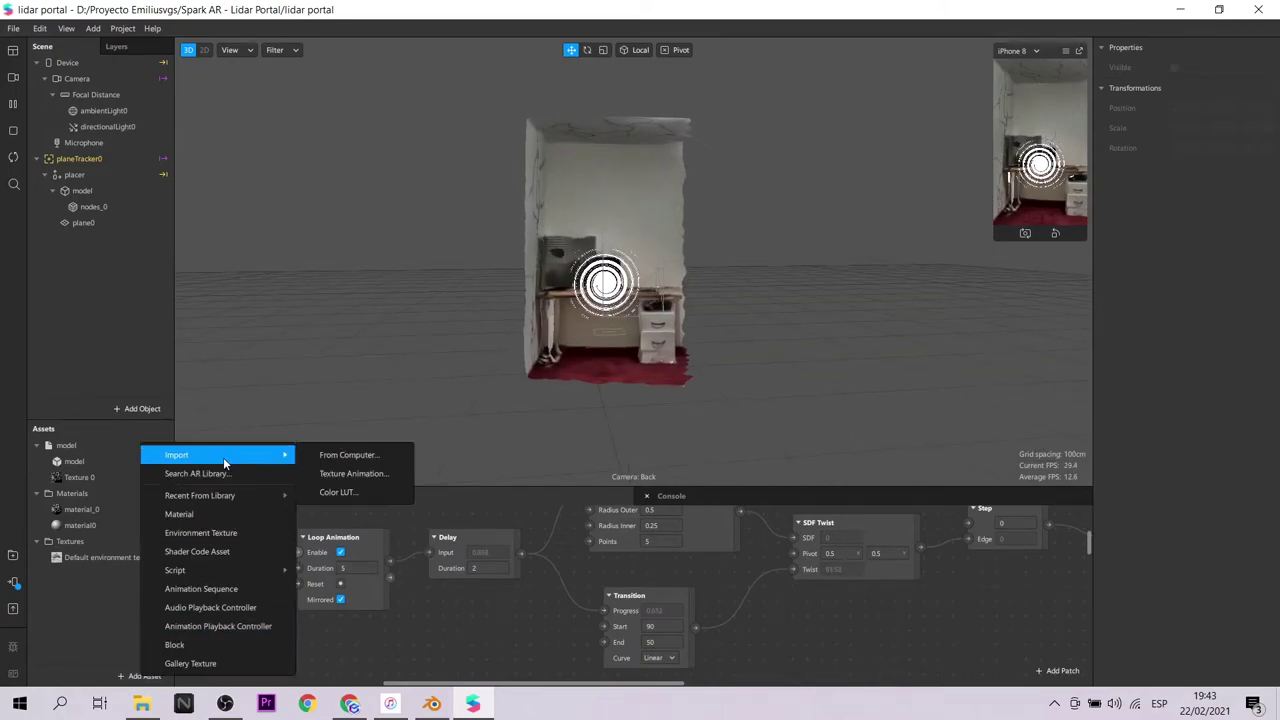
click(345, 455)
click(210, 141)
click(499, 391)
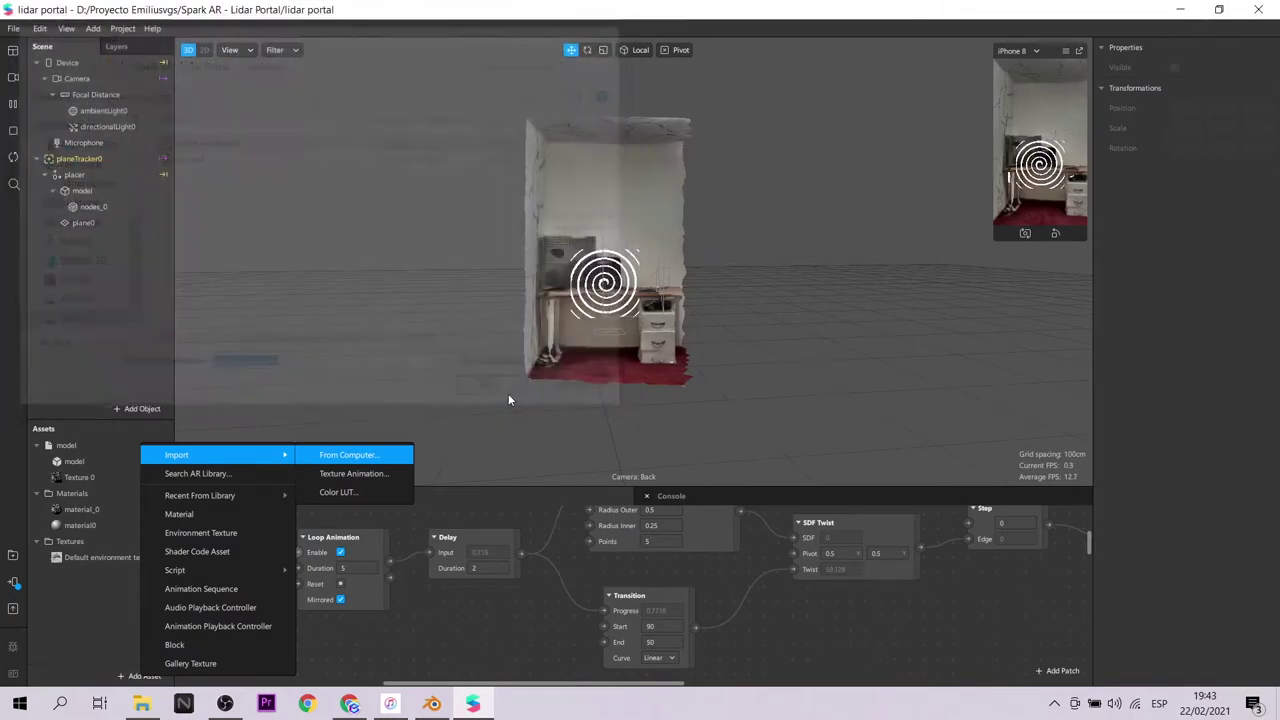
drag(72, 435, 88, 178)
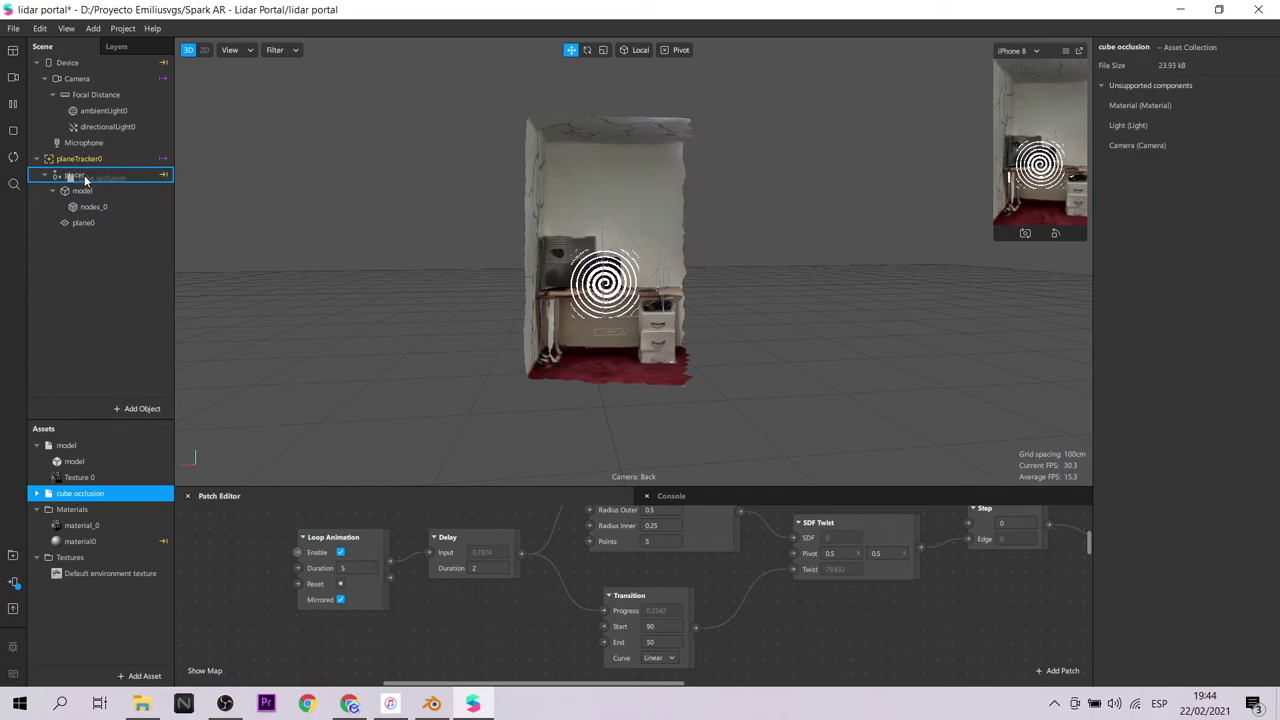
Step: Drop cube occlusion under placer and set its scale to 0.5, 1, 0.5
drag(88, 178, 85, 176)
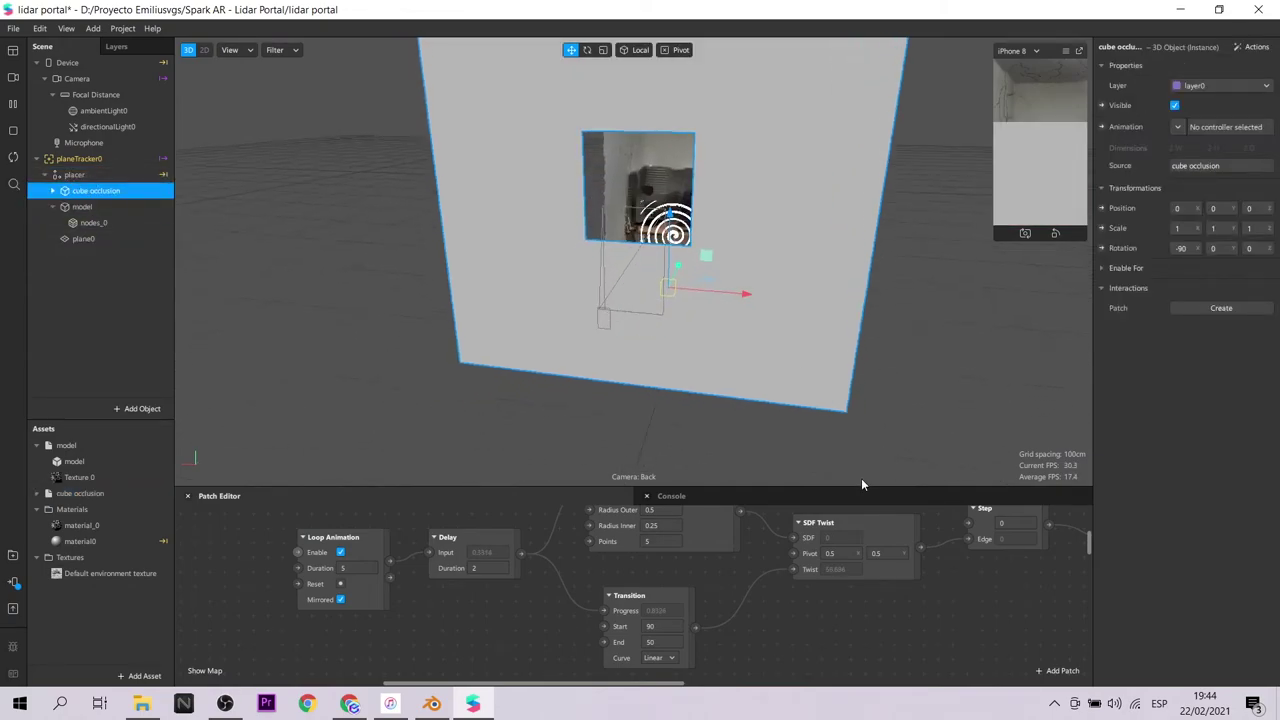
drag(879, 440, 809, 433)
text(0.5)
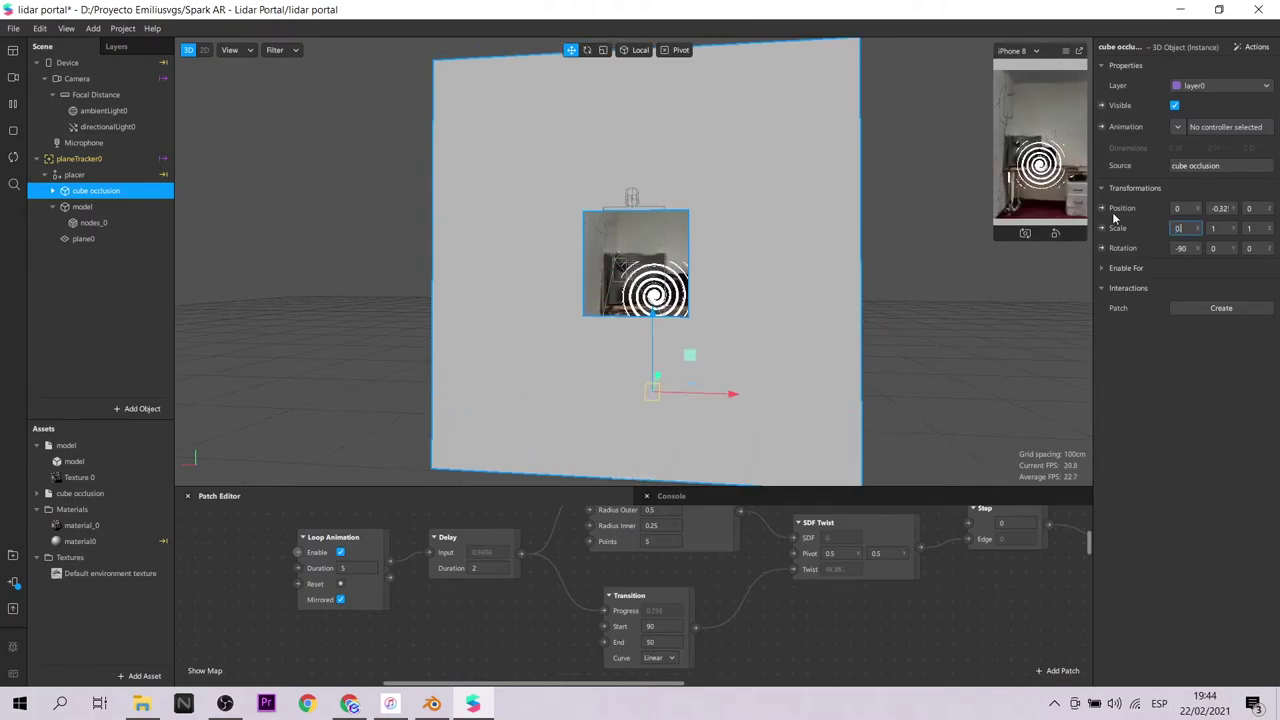
key(Tab)
text(0.5)
key(Tab)
text(0.5)
drag(749, 372, 856, 341)
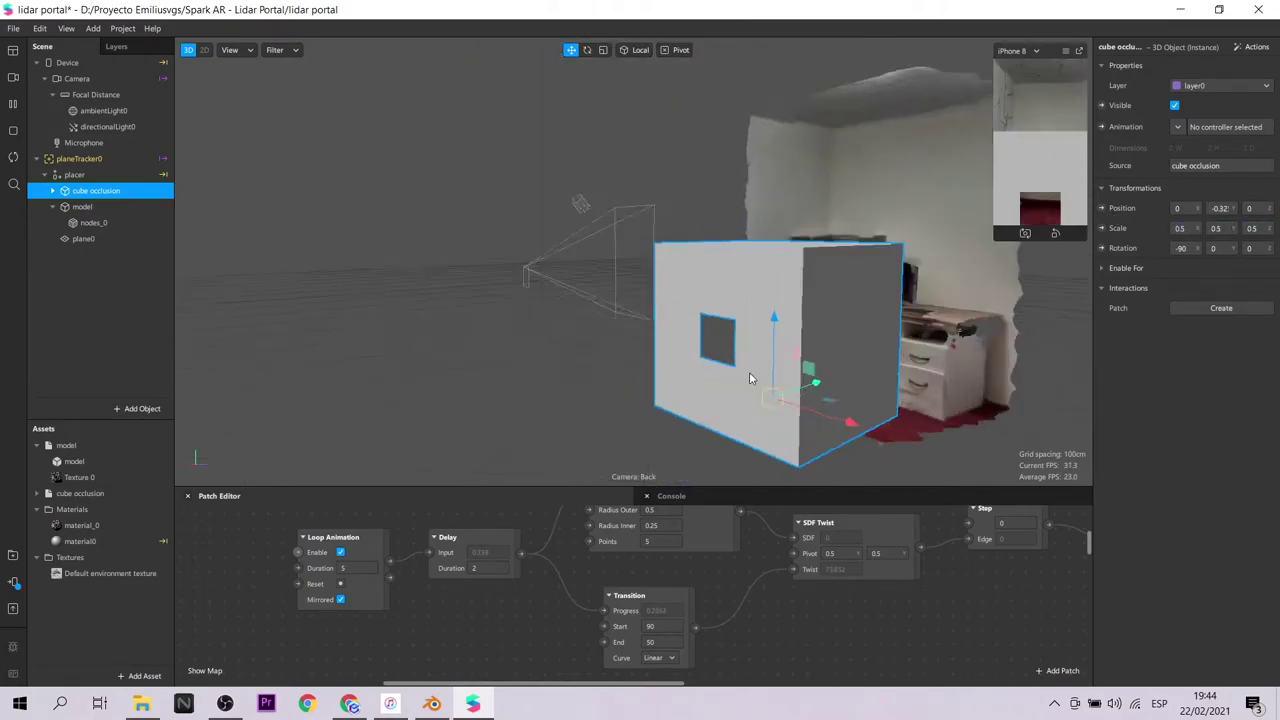
text(1)
key(Return)
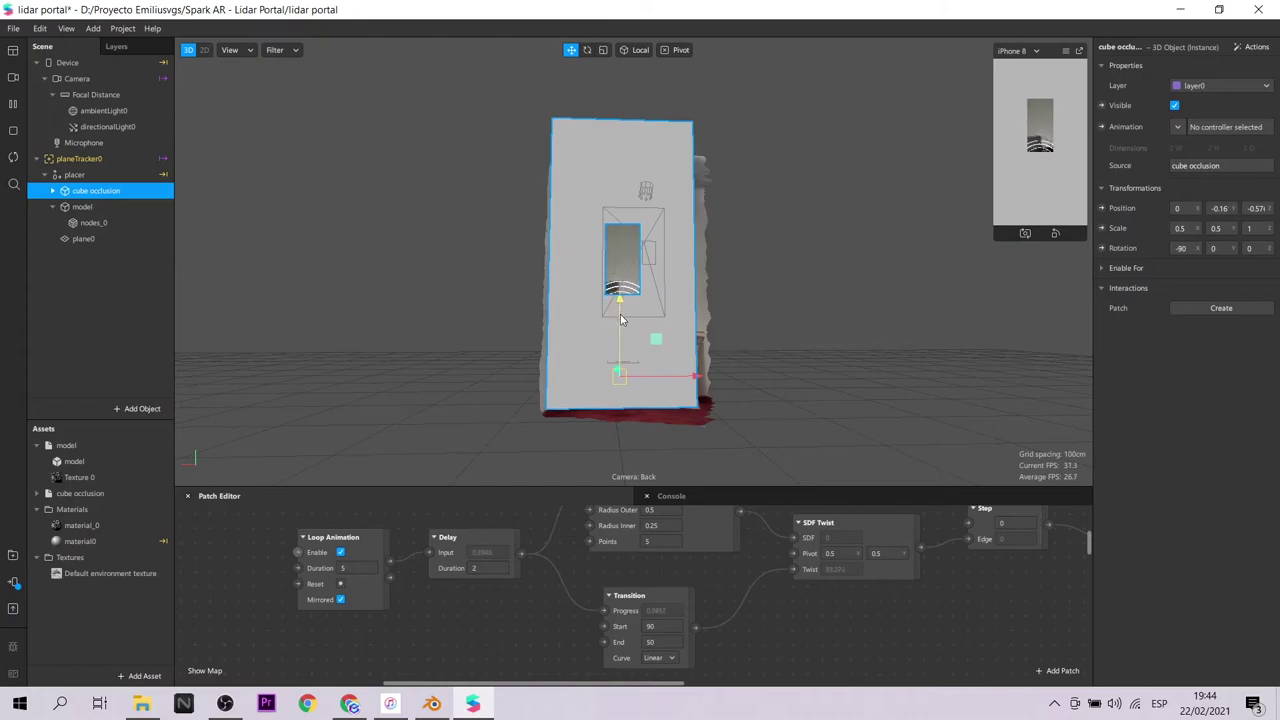
key(ctrl+z)
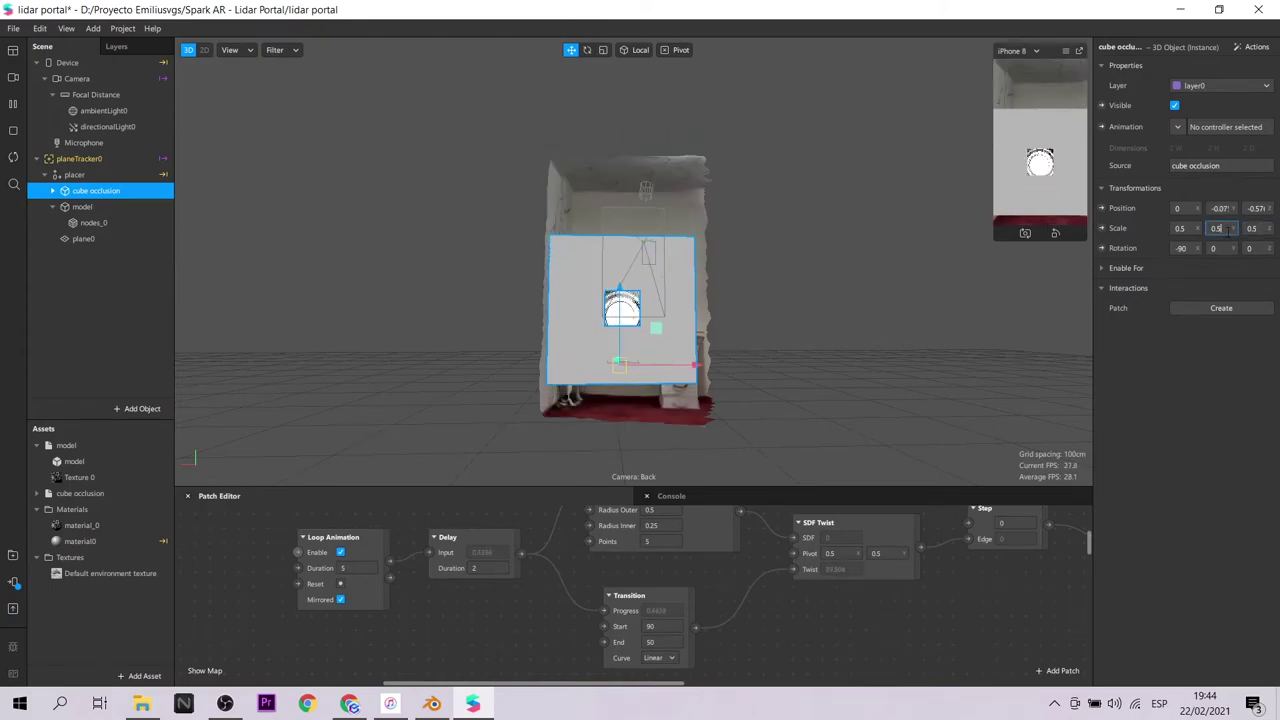
text(1)
key(Return)
Step: Scale, rotate and reposition the wall so its window frames the spiral plane0
drag(760, 300, 943, 296)
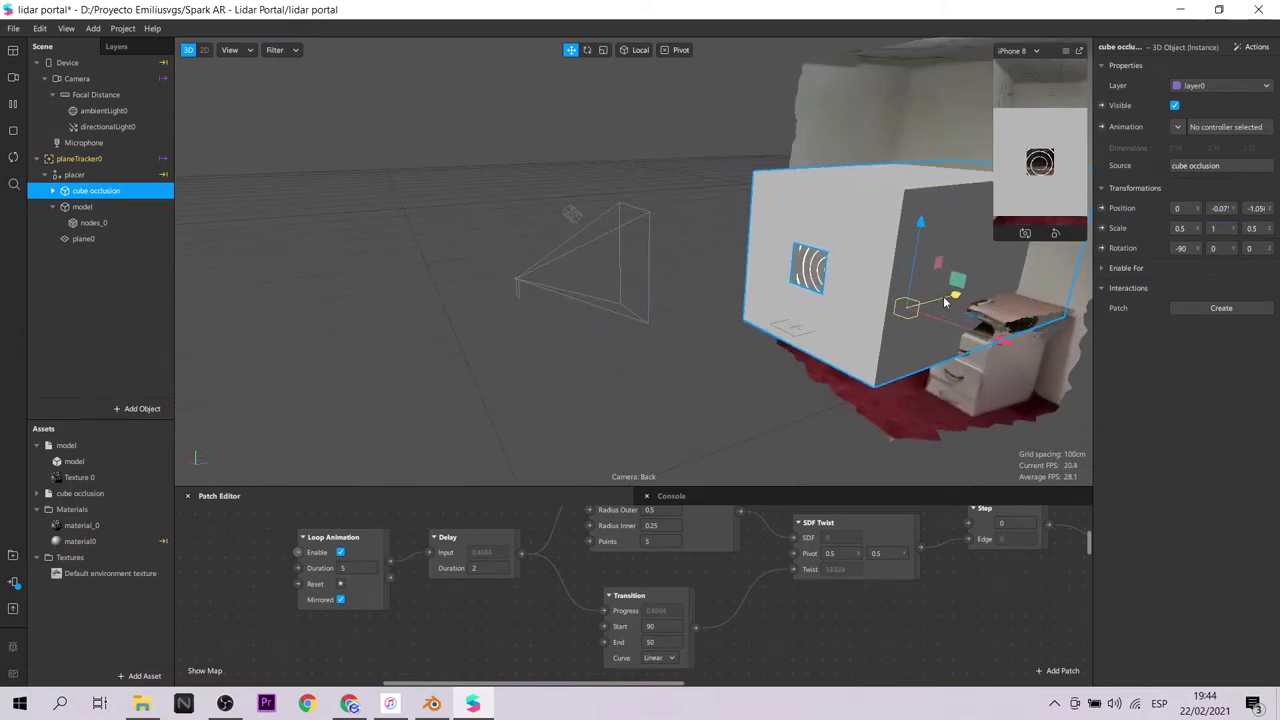
drag(934, 242, 701, 120)
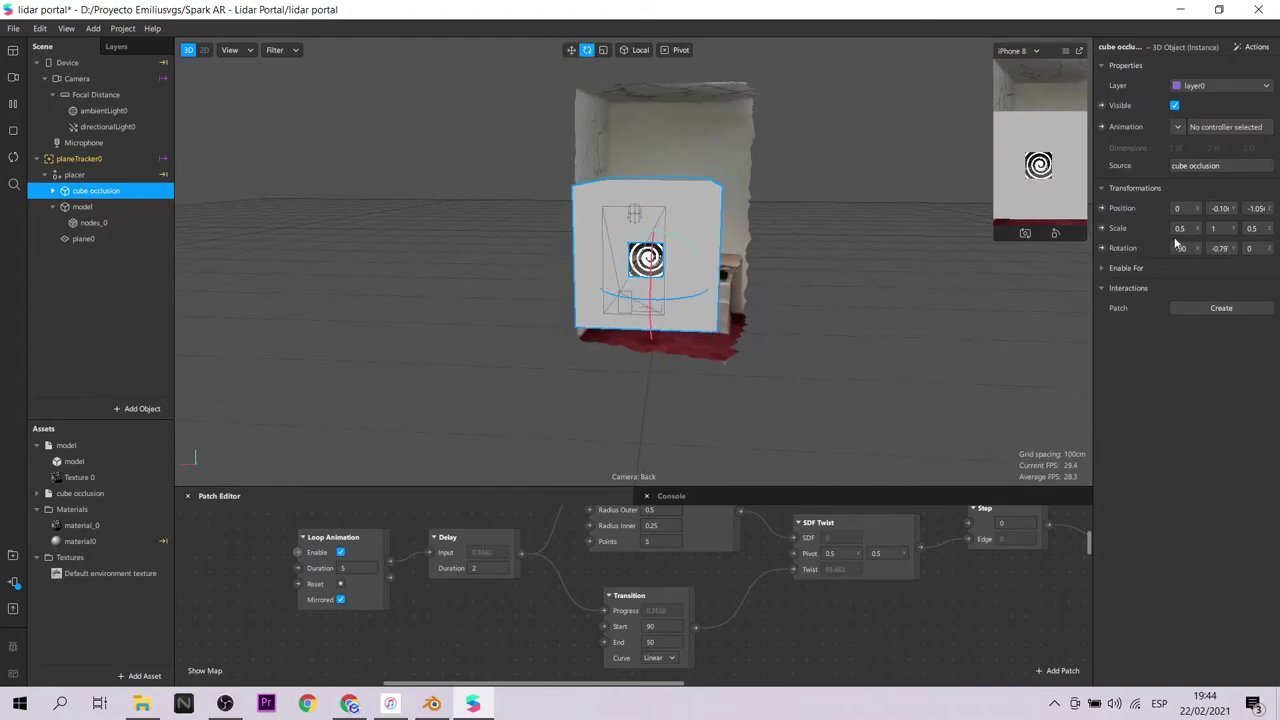
click(603, 50)
drag(655, 235, 668, 185)
drag(840, 281, 908, 217)
key(w)
drag(707, 360, 735, 345)
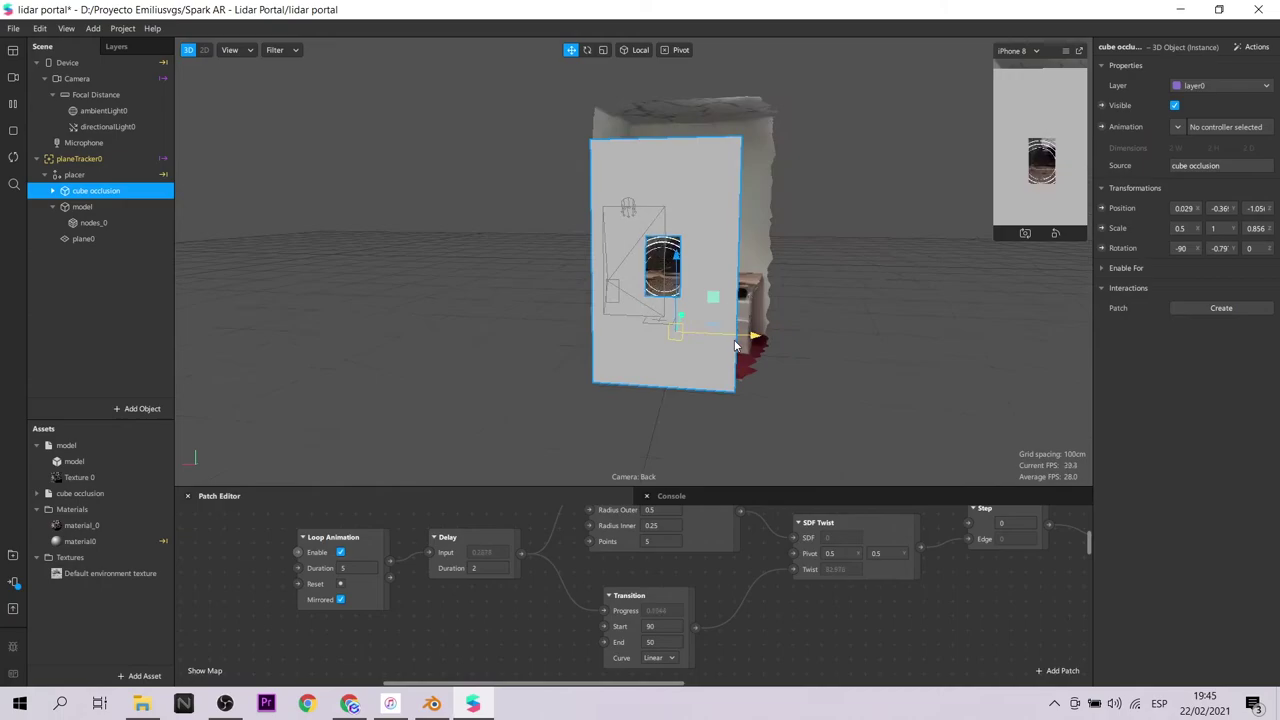
click(603, 50)
drag(679, 298, 679, 255)
drag(712, 333, 734, 333)
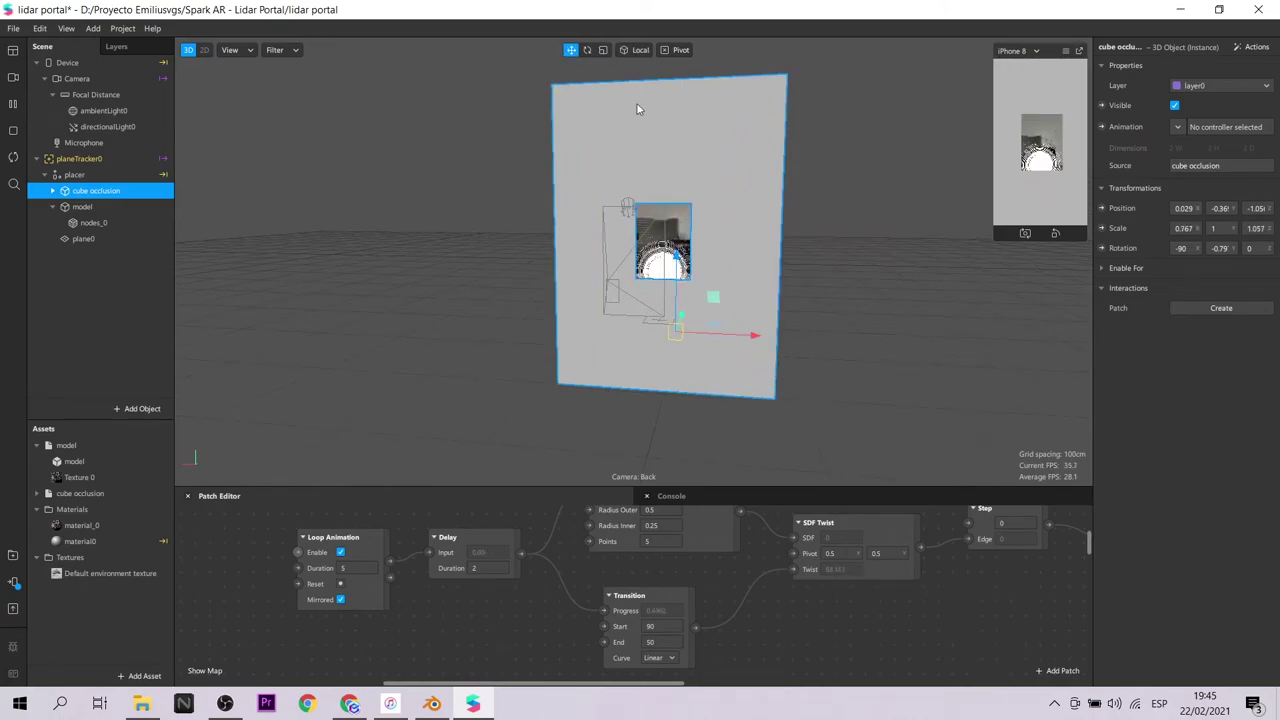
drag(688, 287, 640, 530)
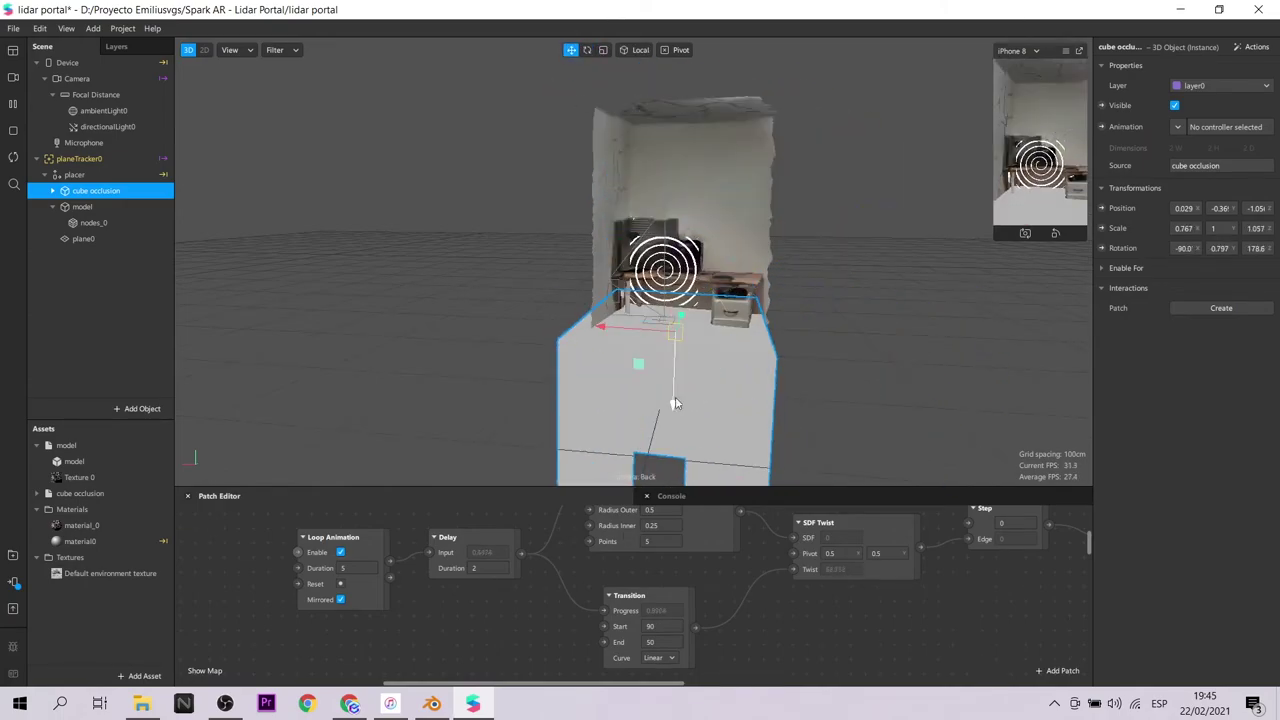
drag(675, 403, 577, 62)
key(w)
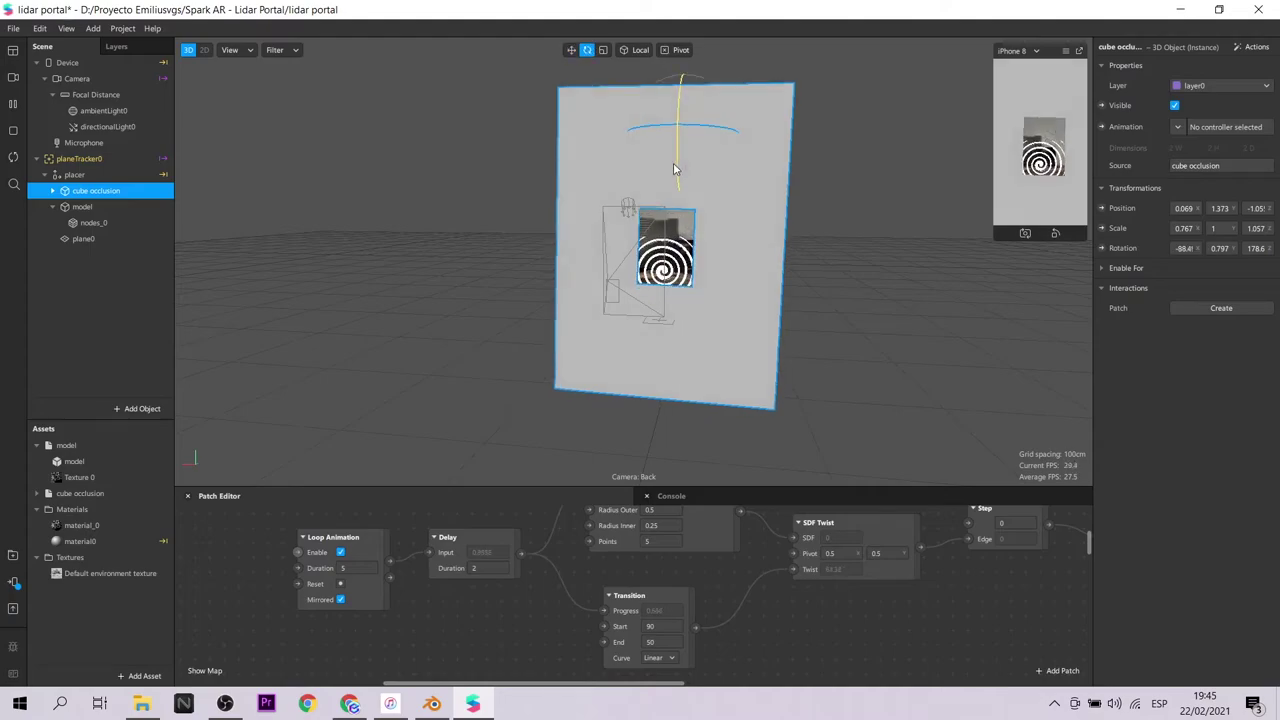
mouse_move(679, 175)
mouse_down()
mouse_move(714, 222)
mouse_move(741, 222)
mouse_up()
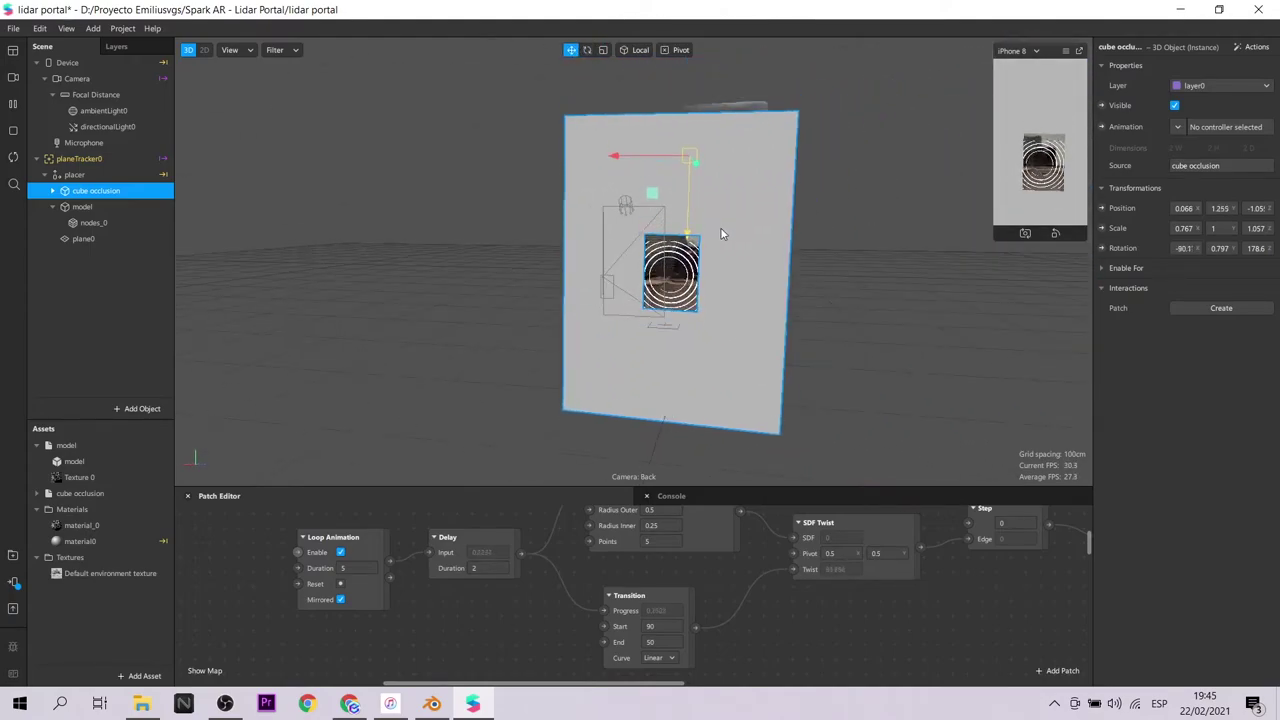
click(140, 240)
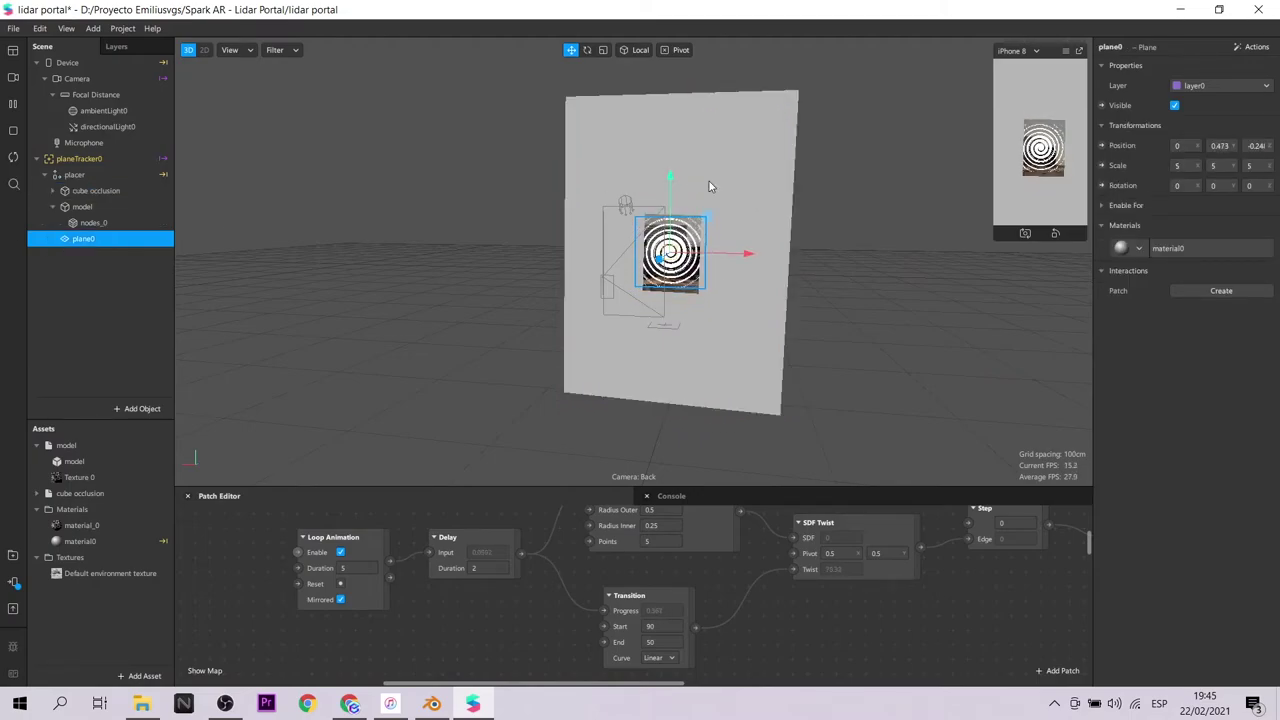
Step: Give the Cube's material Alpha blend mode, opacity 4, Double Sided and Alpha Test
click(95, 190)
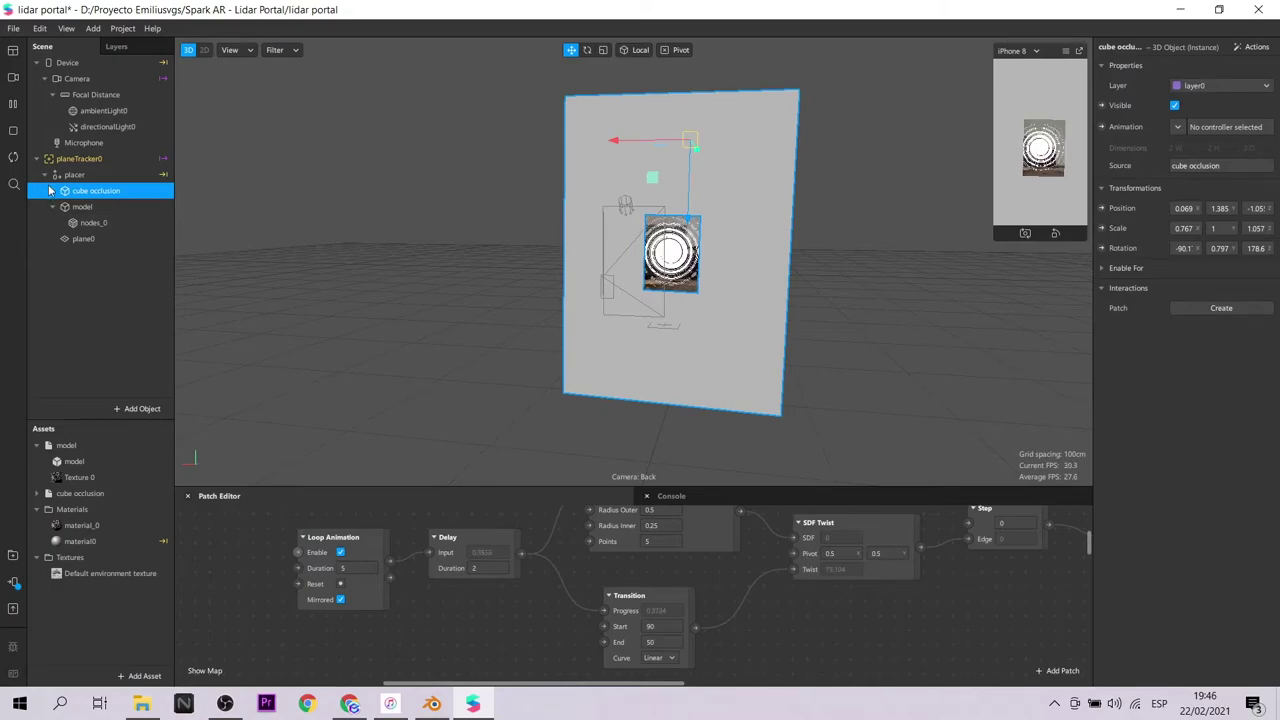
click(95, 239)
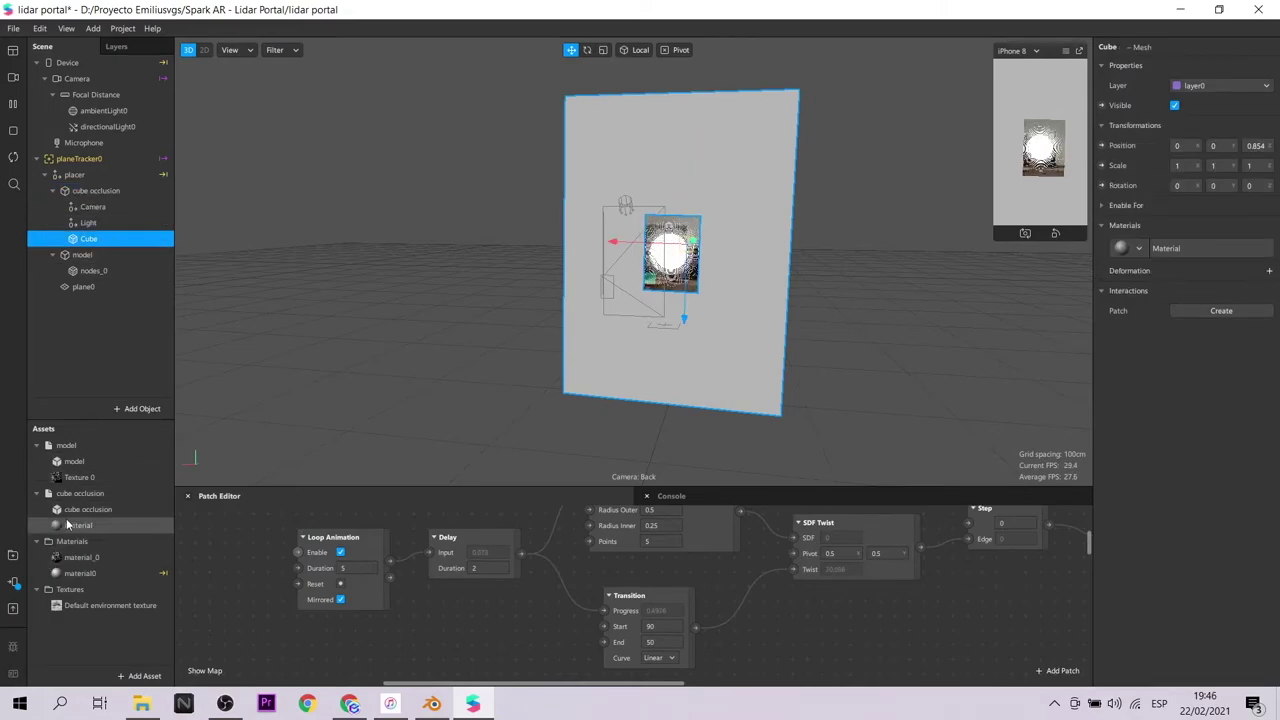
click(70, 525)
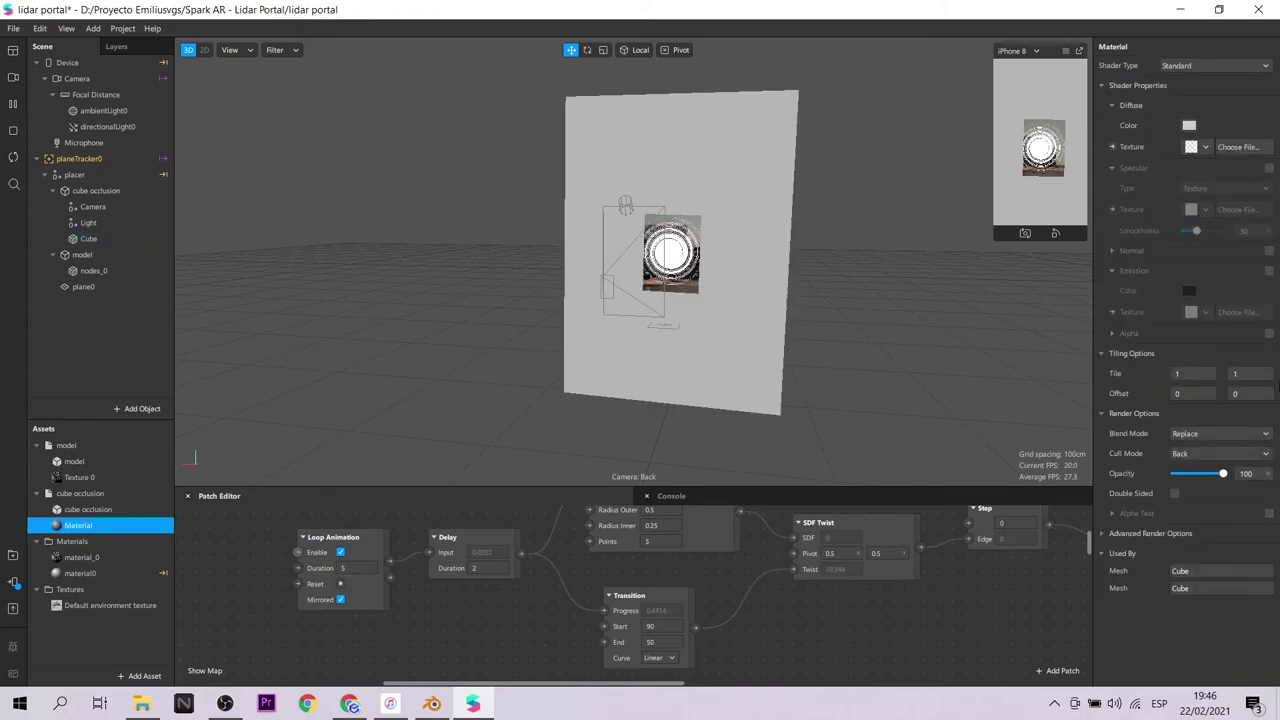
click(1220, 435)
click(1224, 466)
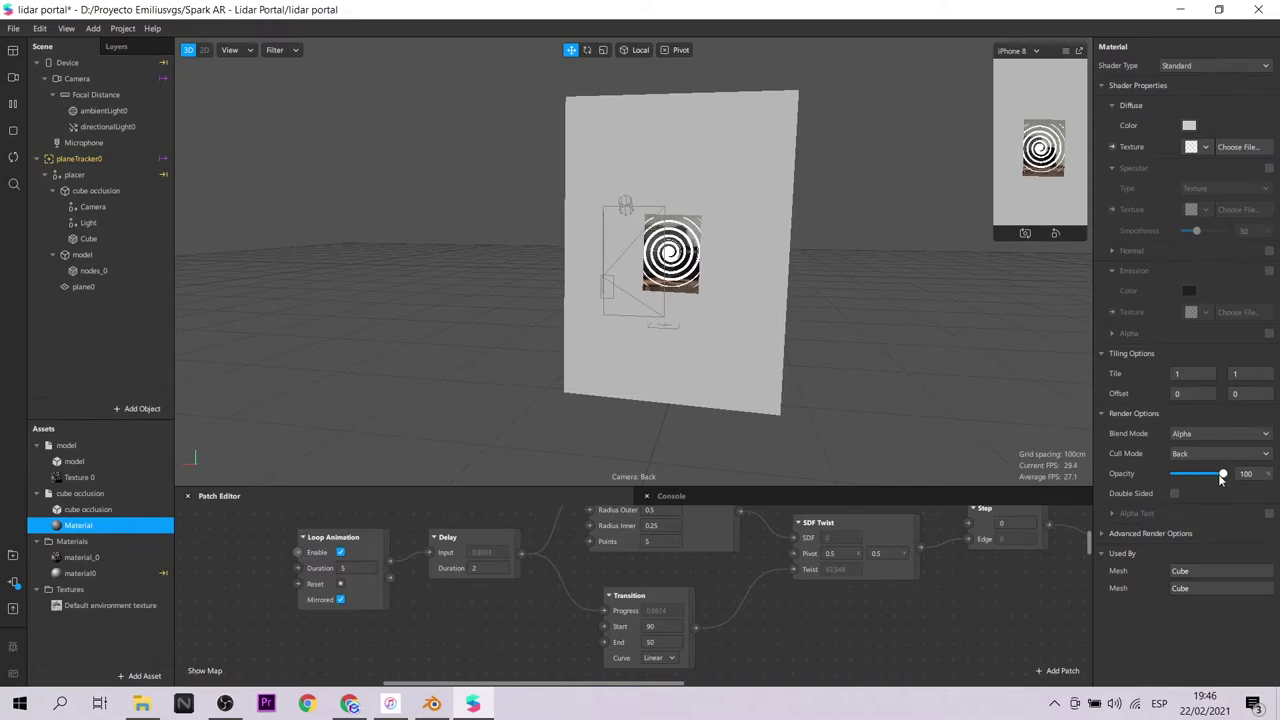
drag(1220, 476, 1174, 476)
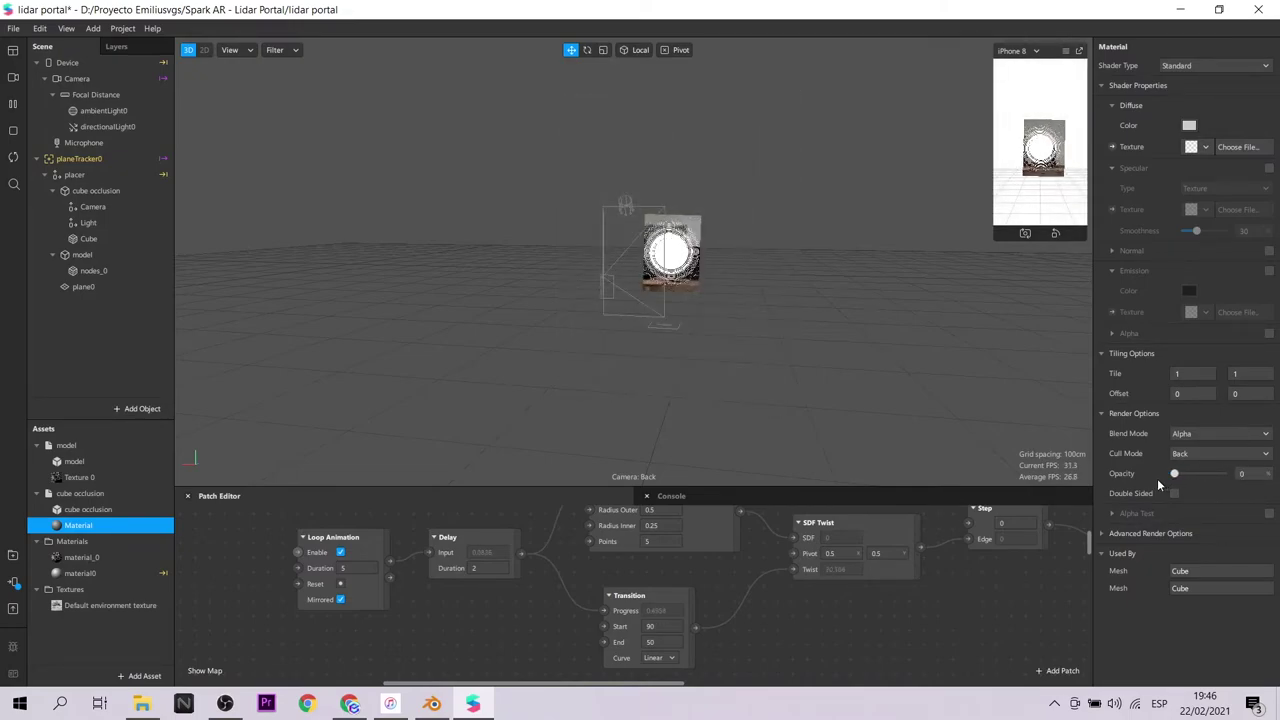
mouse_move(1174, 476)
mouse_down()
mouse_move(1217, 473)
mouse_move(1185, 482)
mouse_up()
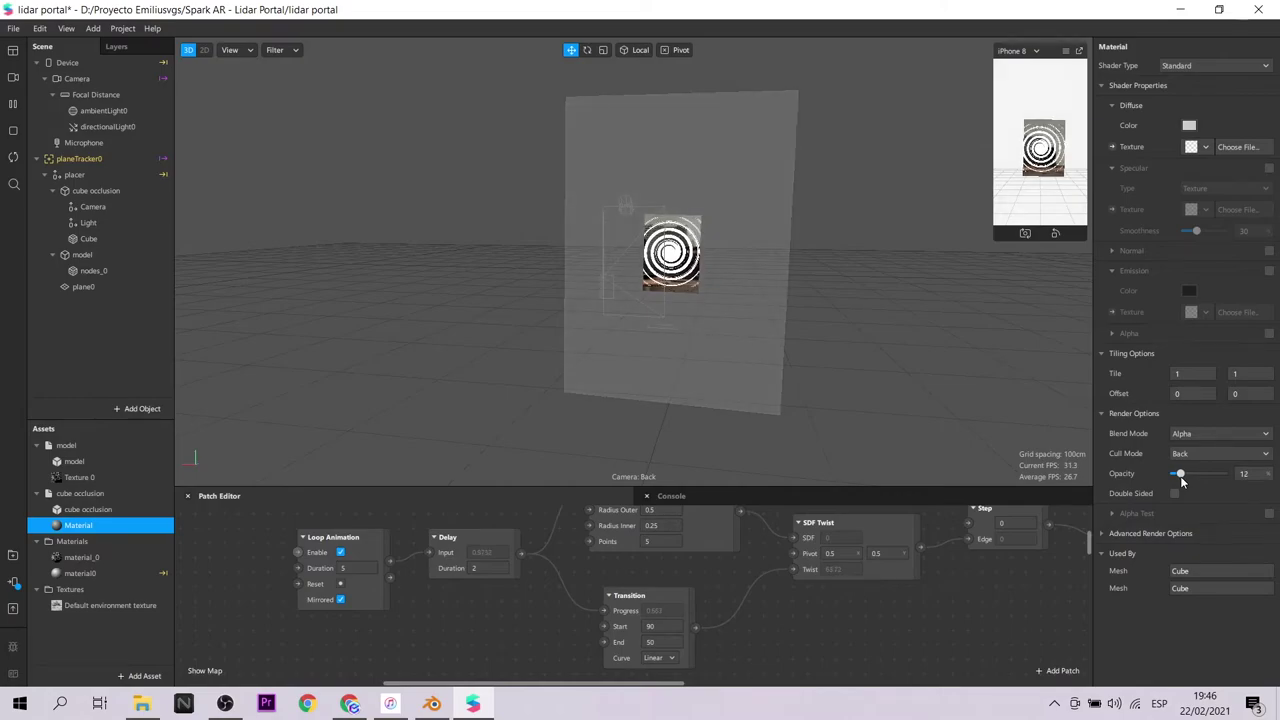
click(1176, 494)
drag(1181, 475, 1178, 478)
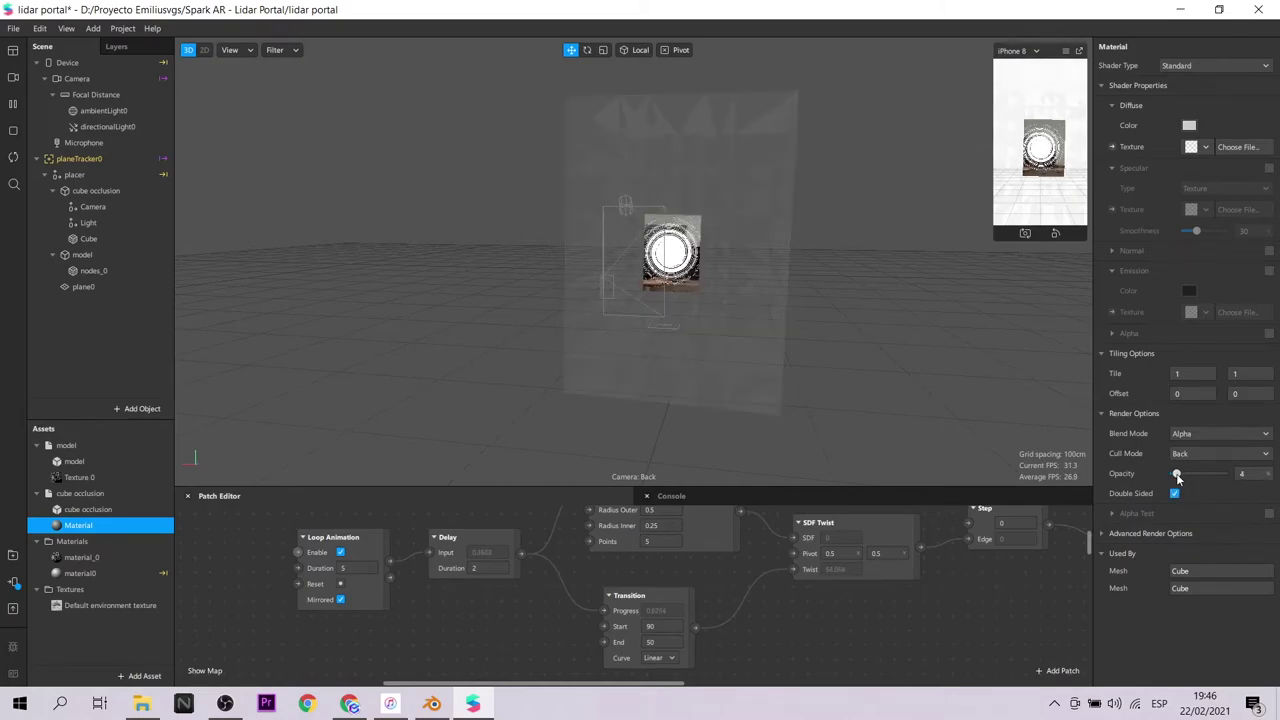
click(1269, 514)
Step: Widen the Cube to X scale 1.1 and nudge it slightly forward
mouse_move(944, 360)
mouse_down()
mouse_move(791, 347)
mouse_move(869, 389)
mouse_up()
click(869, 389)
click(601, 52)
drag(931, 262, 844, 324)
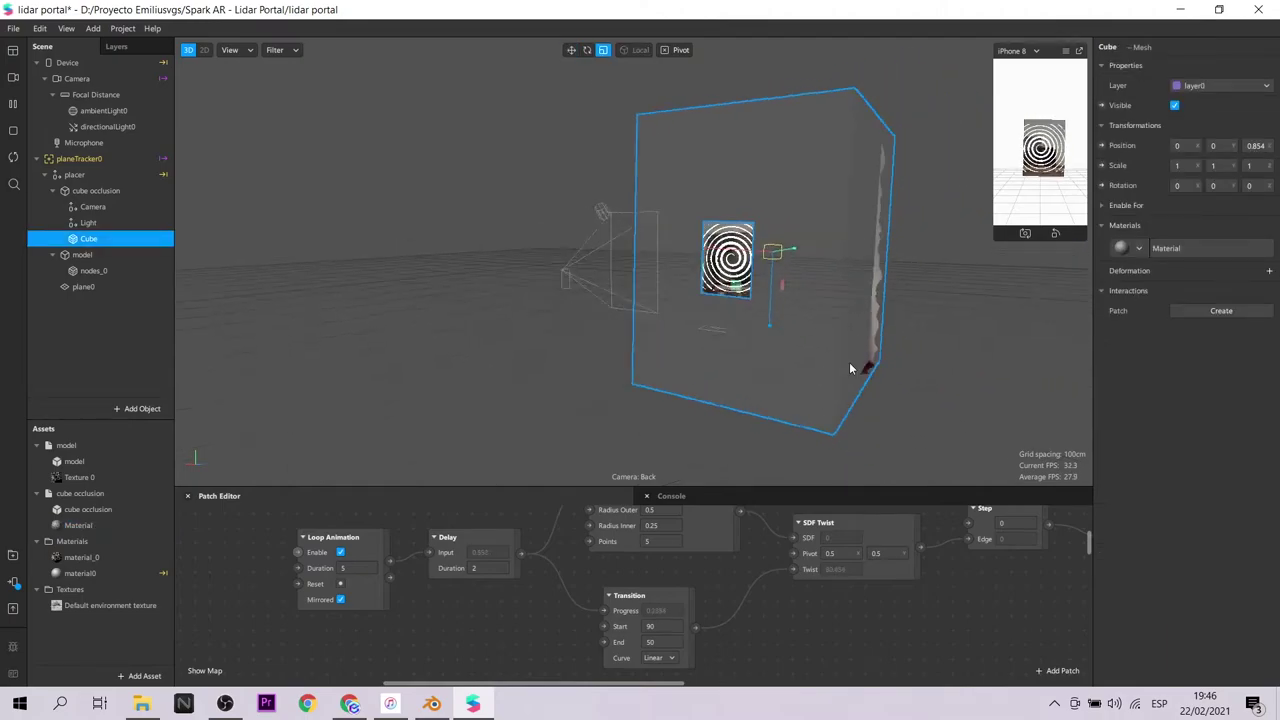
click(571, 50)
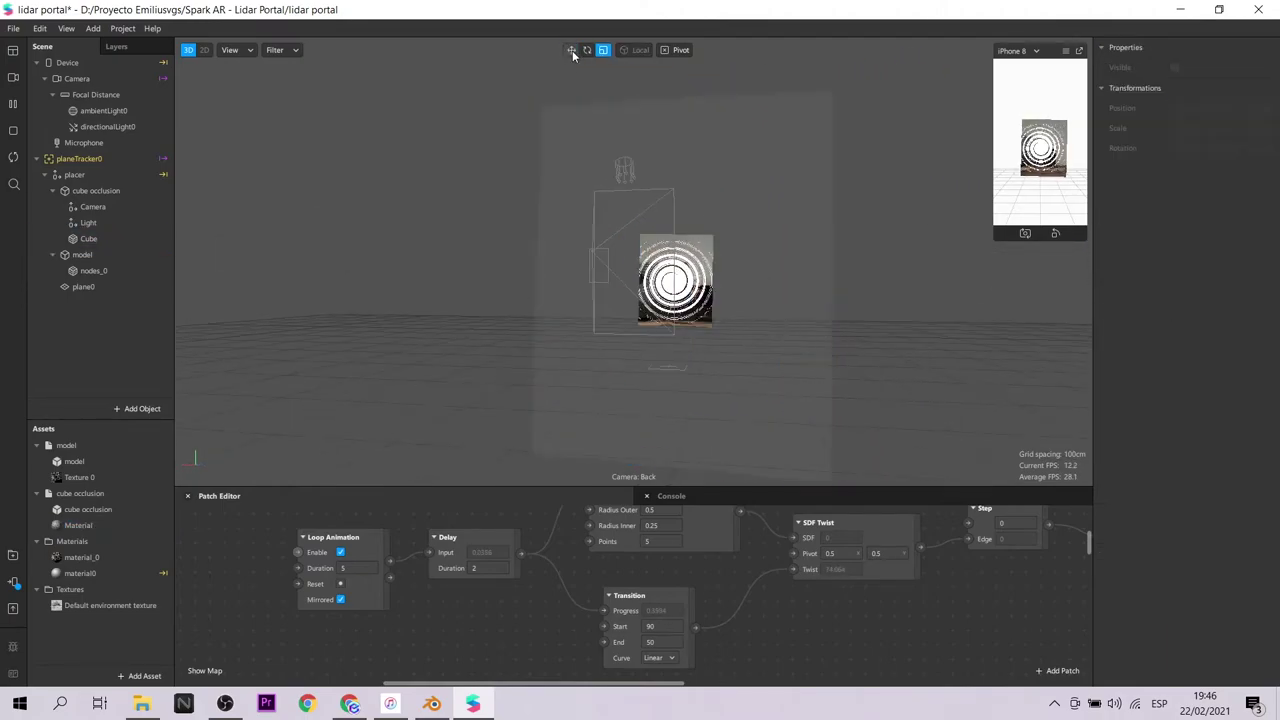
click(780, 362)
drag(780, 362, 668, 283)
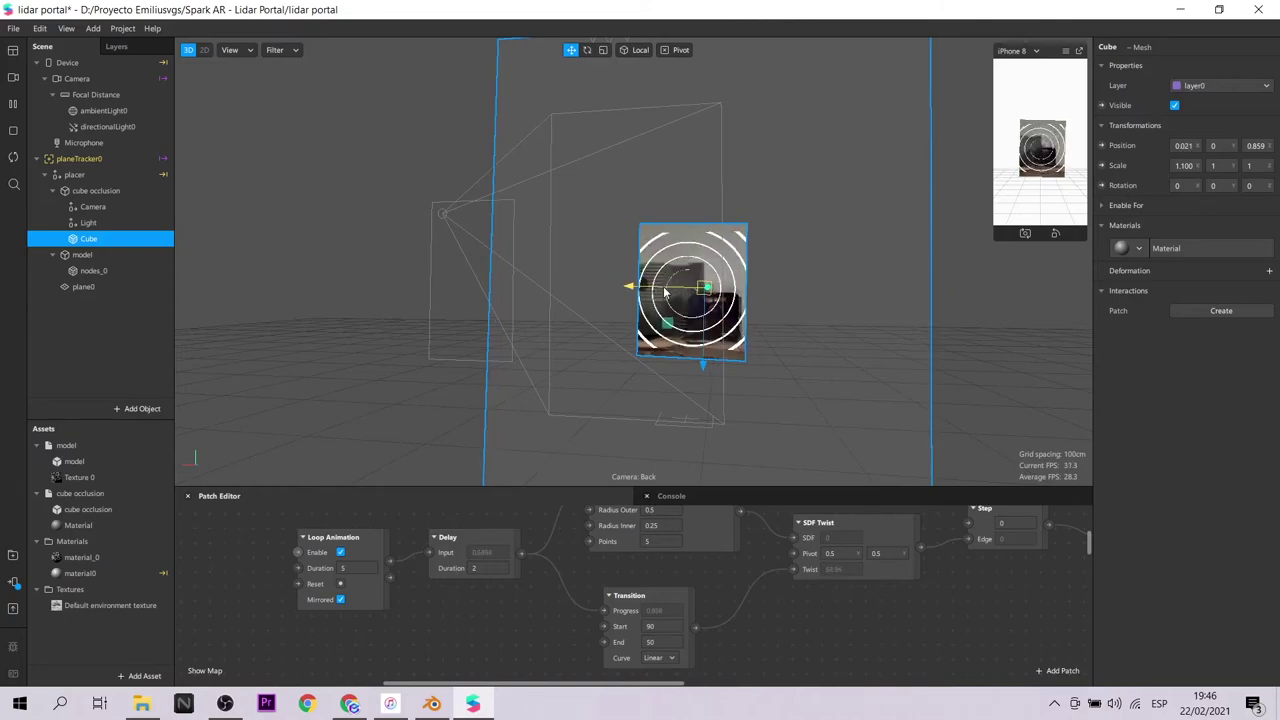
drag(860, 340, 960, 349)
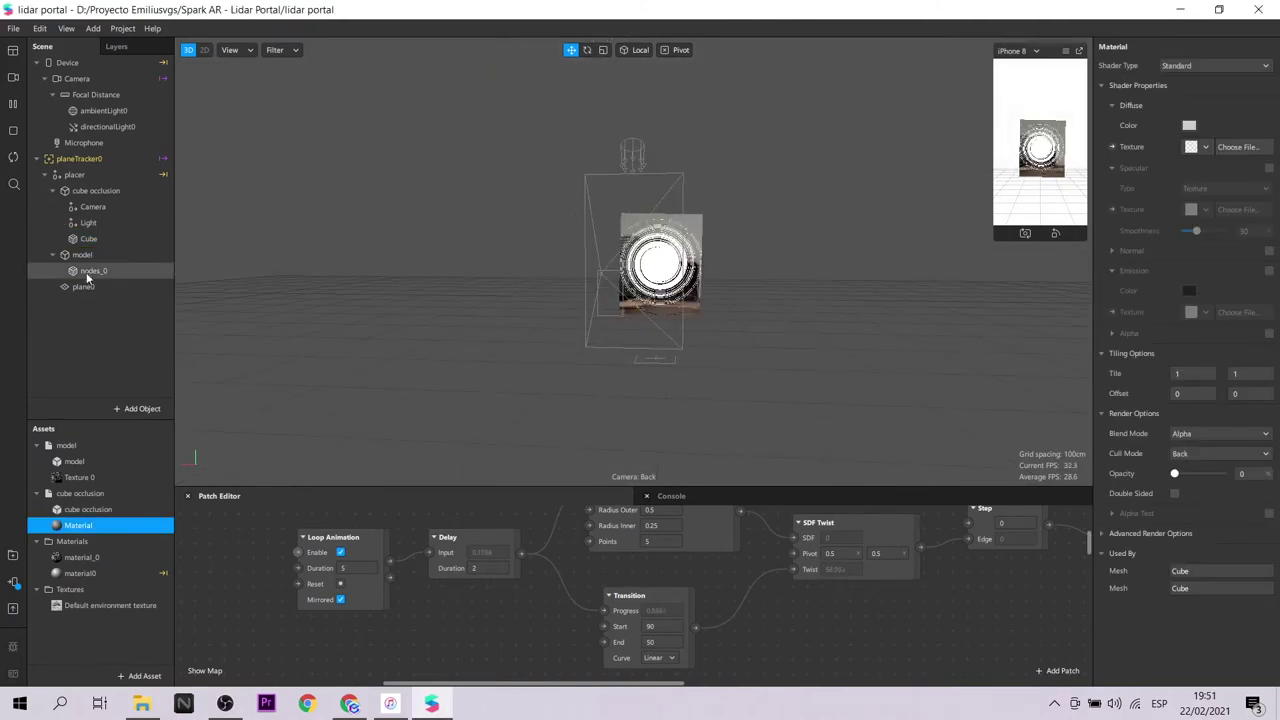
Step: Toggle the scan's material_0 shader to Standard and back to Flat, then open plane0's material0
click(86, 272)
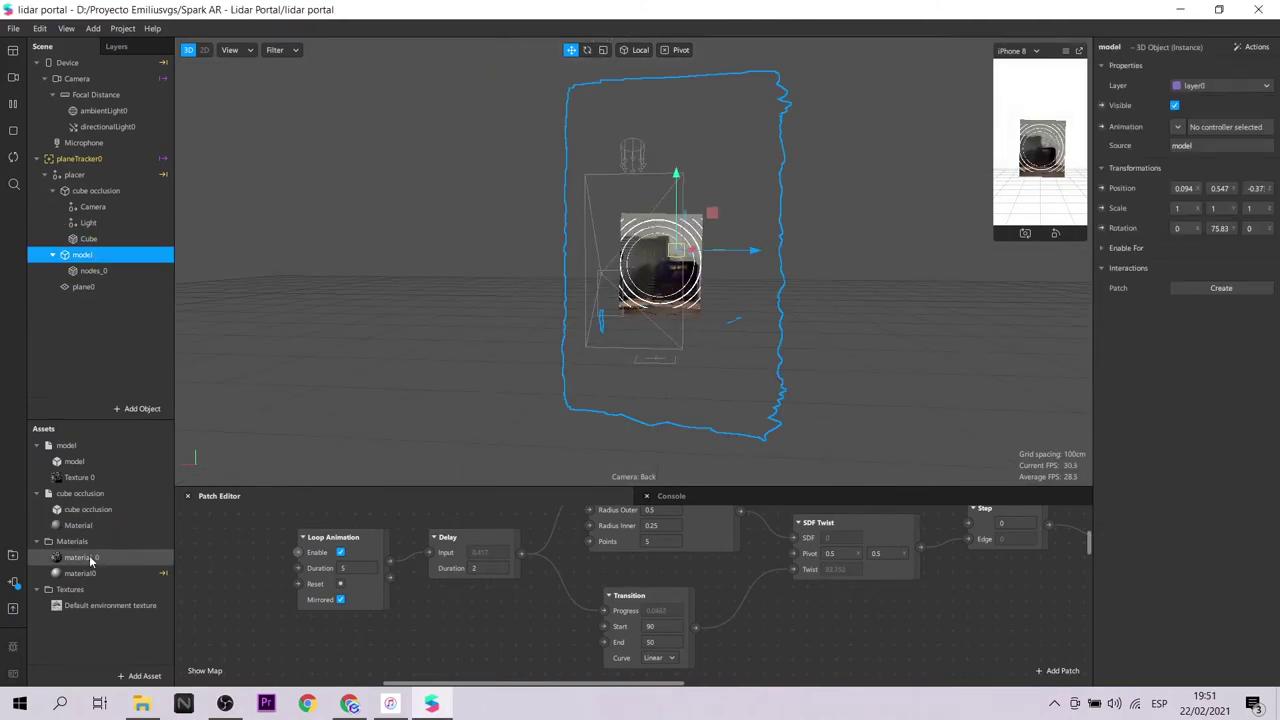
click(1187, 318)
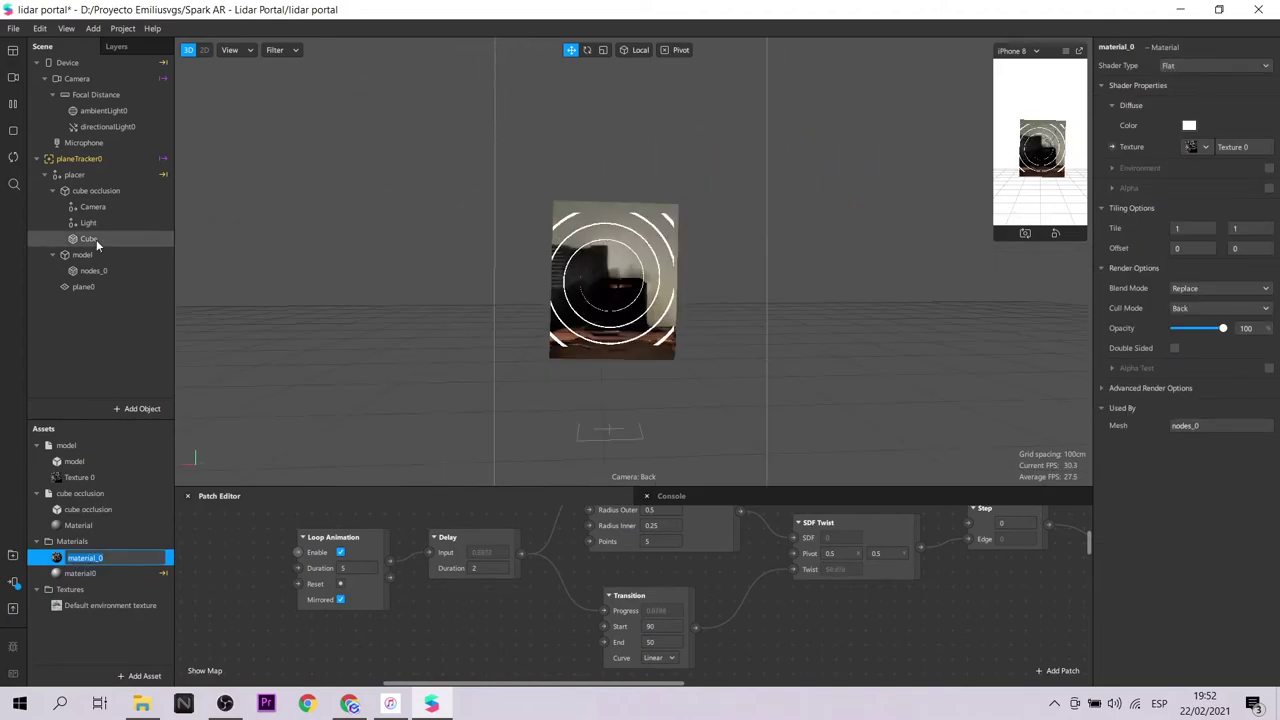
click(1205, 65)
click(1202, 90)
click(1215, 65)
click(1220, 62)
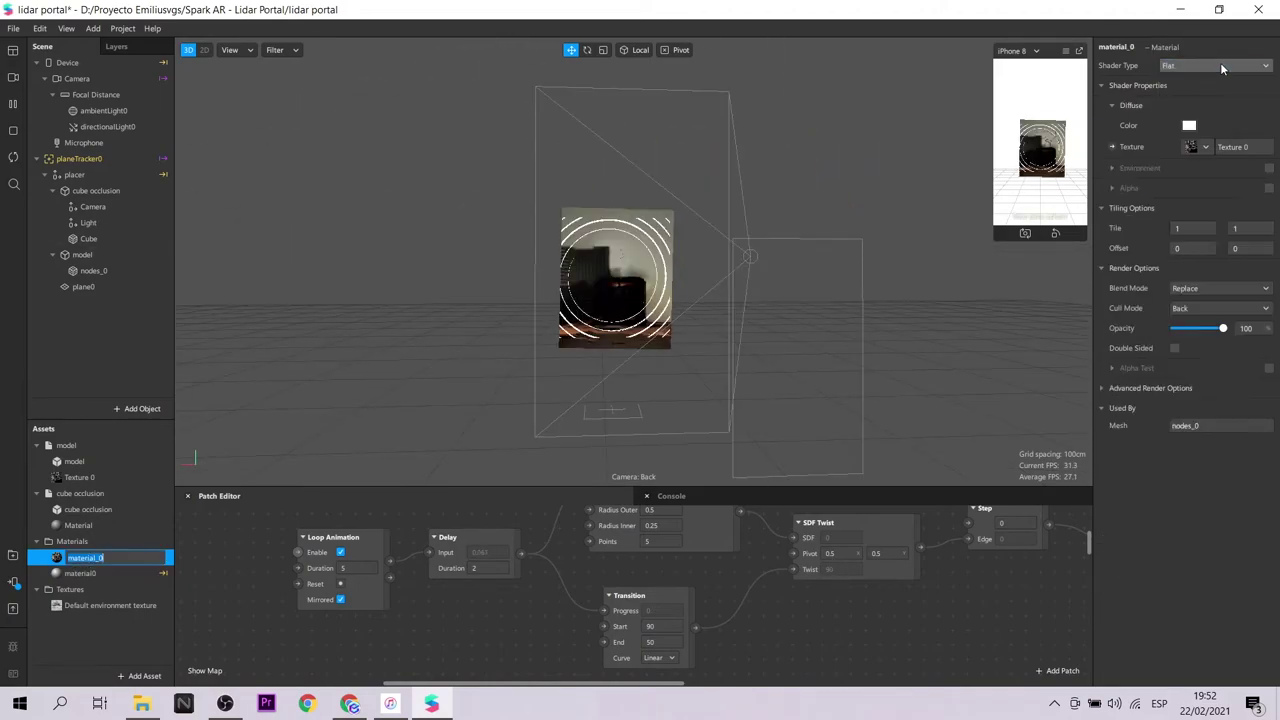
click(90, 287)
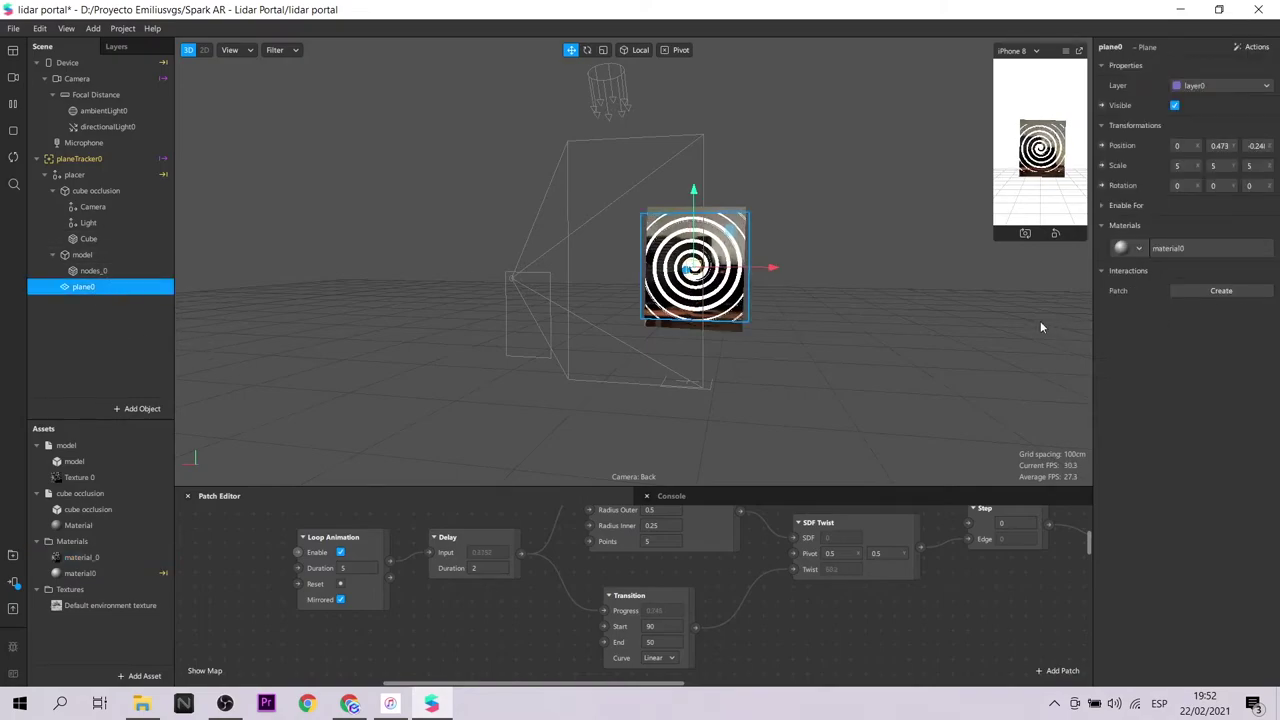
click(86, 573)
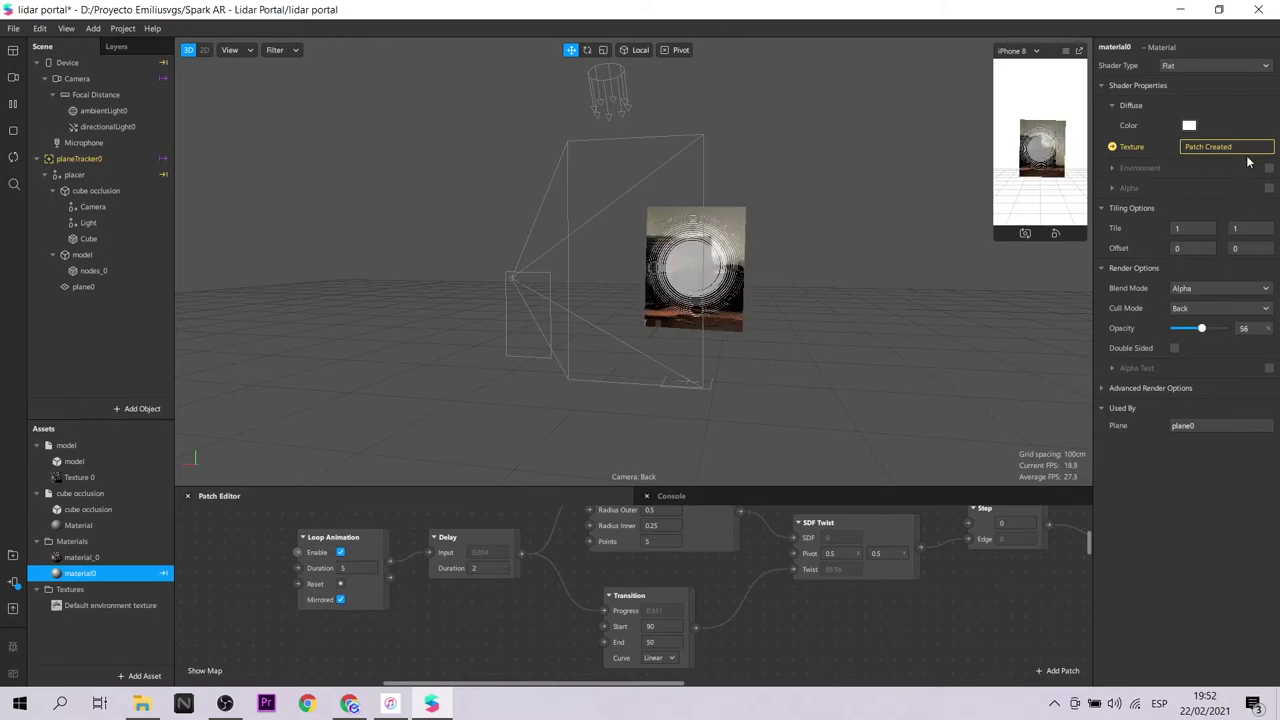
Step: Set material0's diffuse colour to light cyan #aaffff
click(1193, 125)
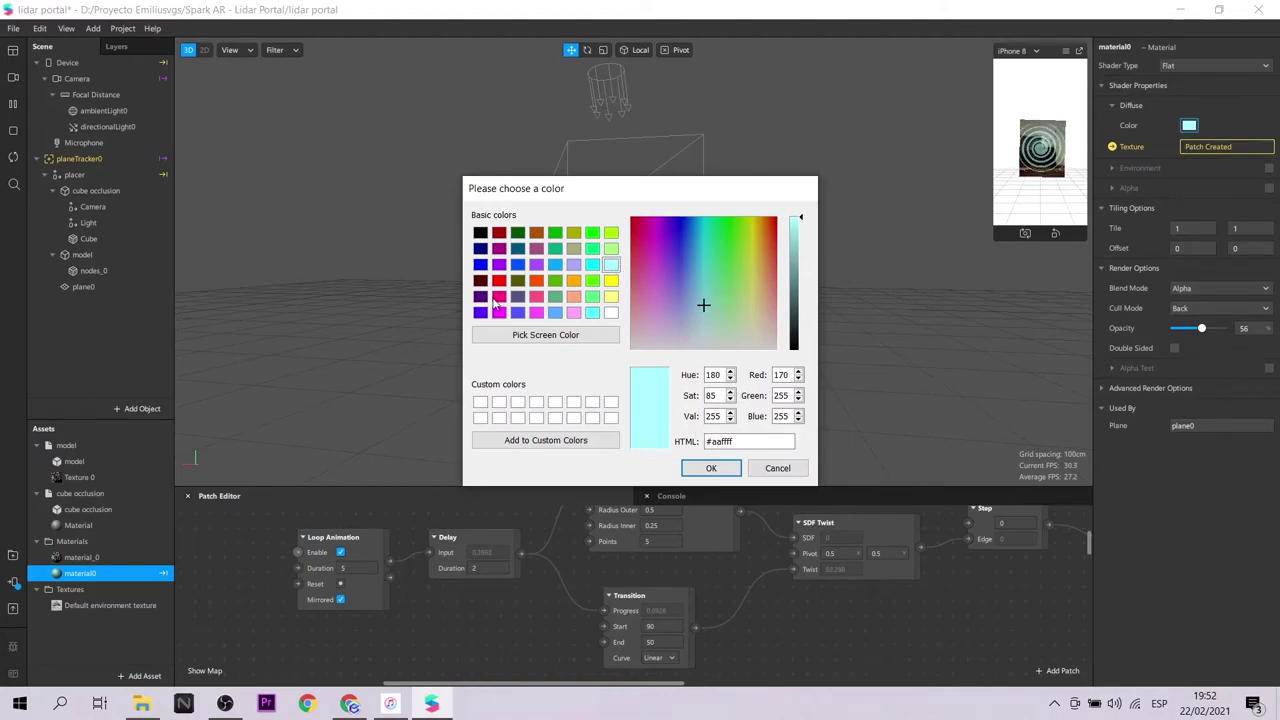
click(739, 469)
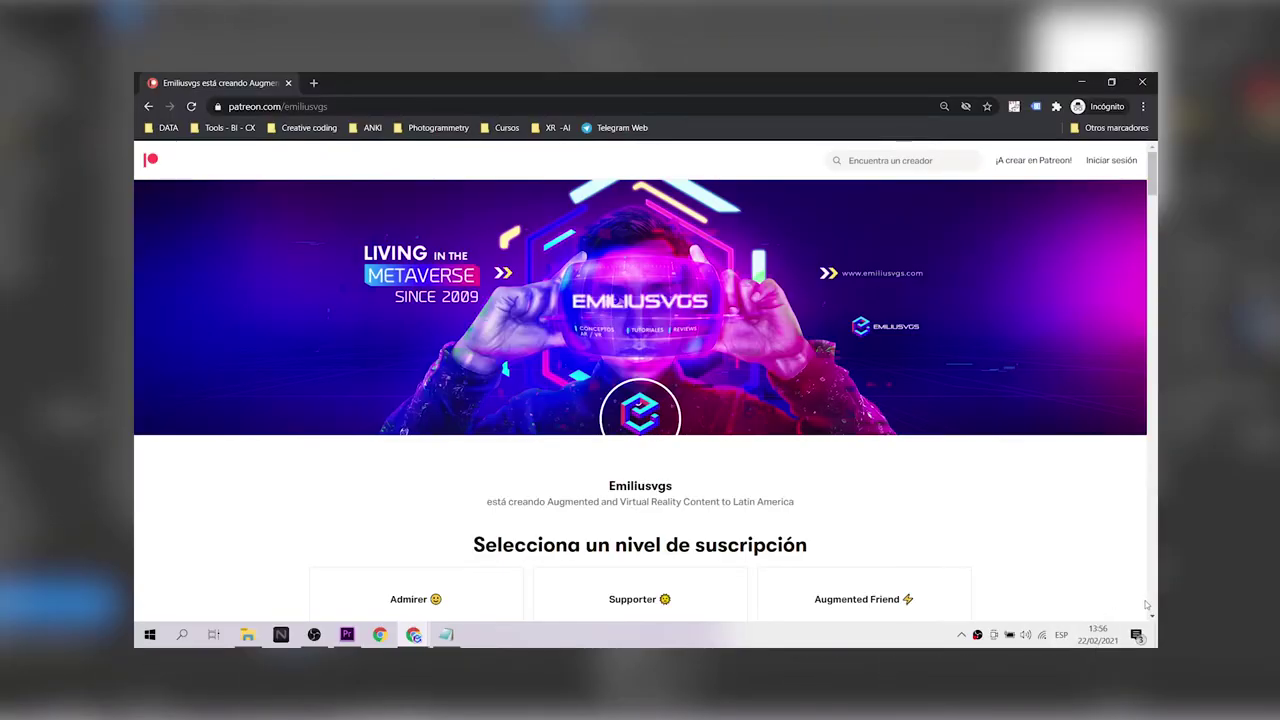
Step: Scroll down the Patreon creator page past the tiers to the recent Spark AR posts
scroll(1147, 605, down, 5)
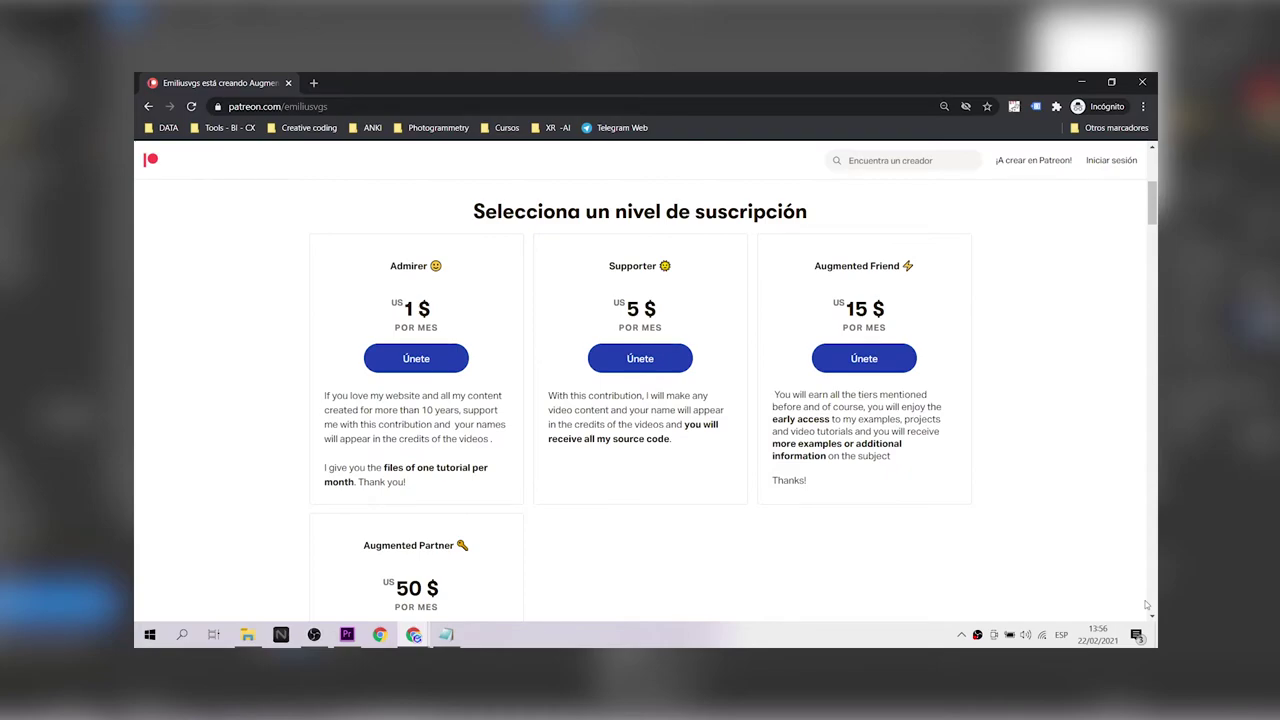
scroll(1147, 605, down, 4)
scroll(1147, 605, down, 5)
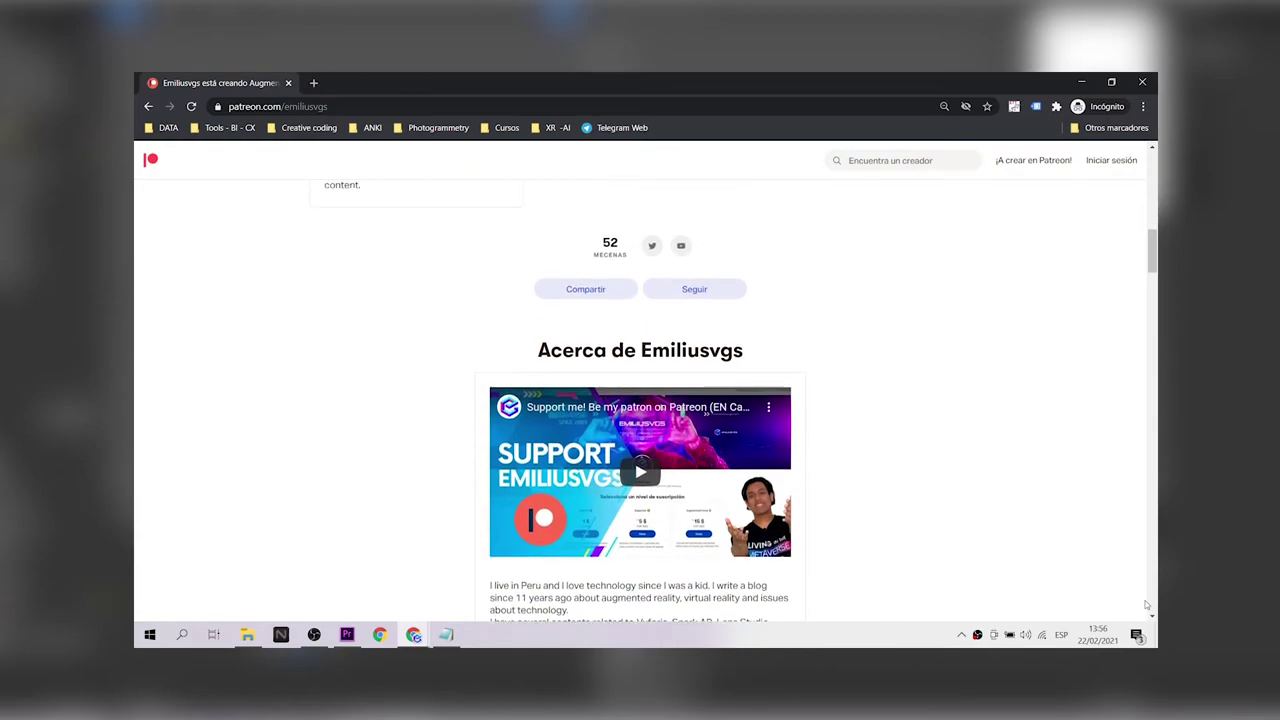
scroll(1147, 605, down, 3)
scroll(1147, 605, down, 3)
scroll(1147, 605, down, 2)
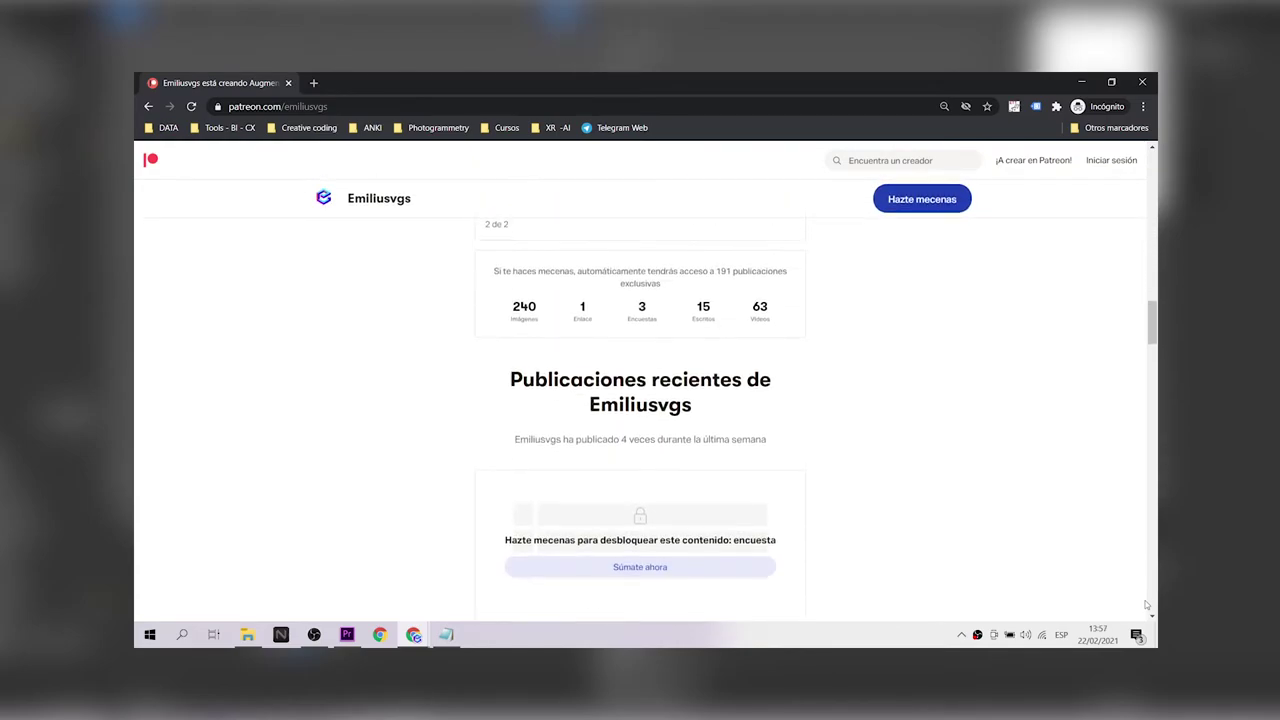
scroll(1147, 605, down, 3)
scroll(1147, 605, down, 3)
scroll(1147, 605, down, 3)
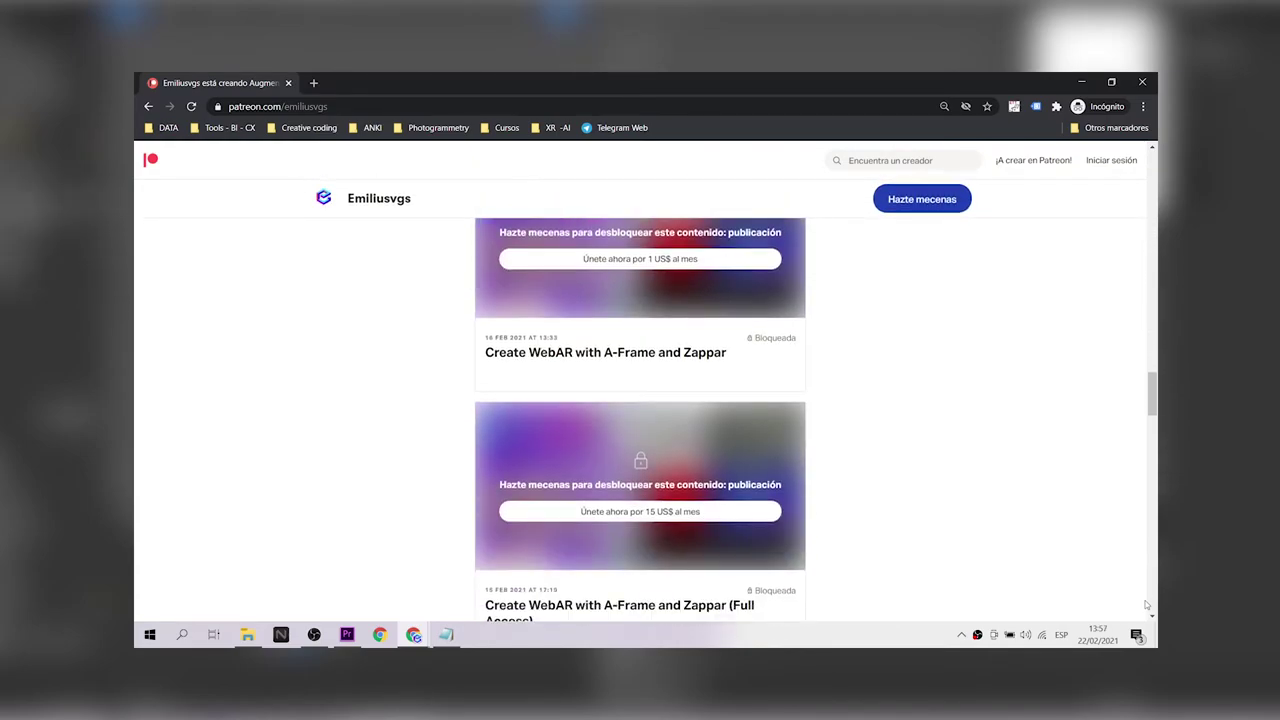
scroll(1147, 605, down, 3)
scroll(1147, 605, down, 3)
scroll(1147, 605, down, 2)
scroll(1147, 605, down, 3)
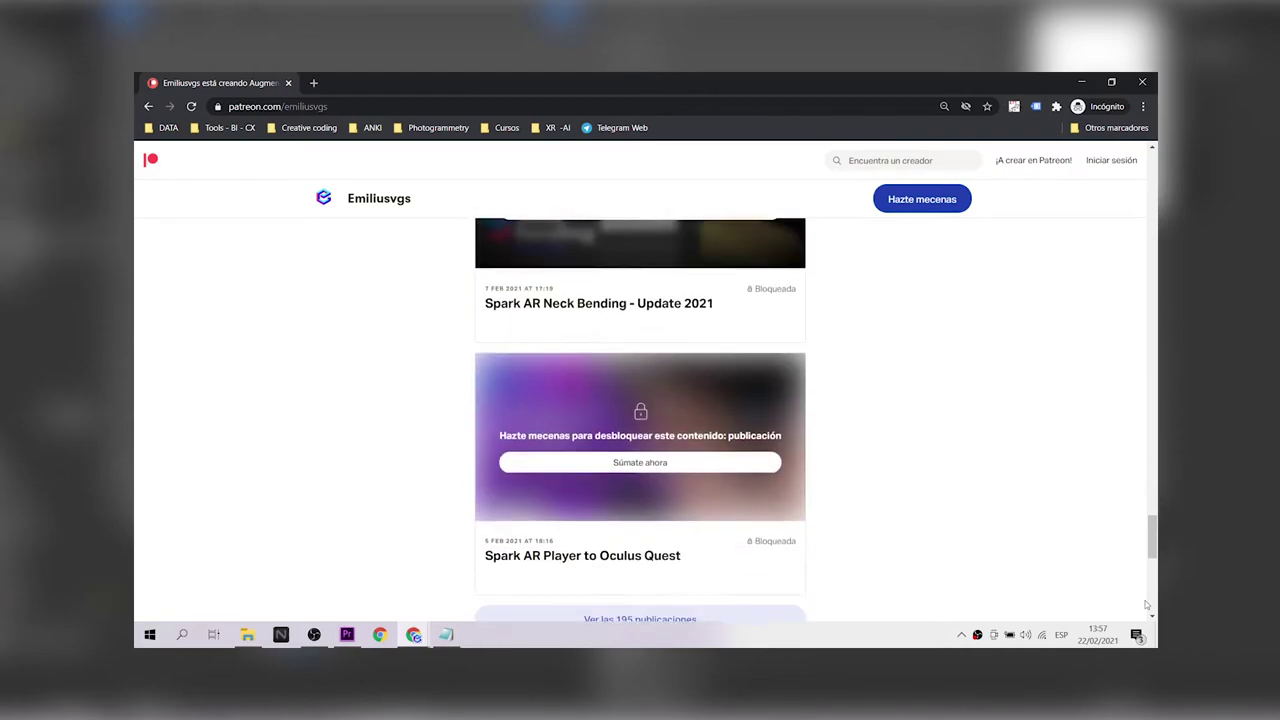
scroll(1147, 605, down, 3)
scroll(1147, 605, up, 2)
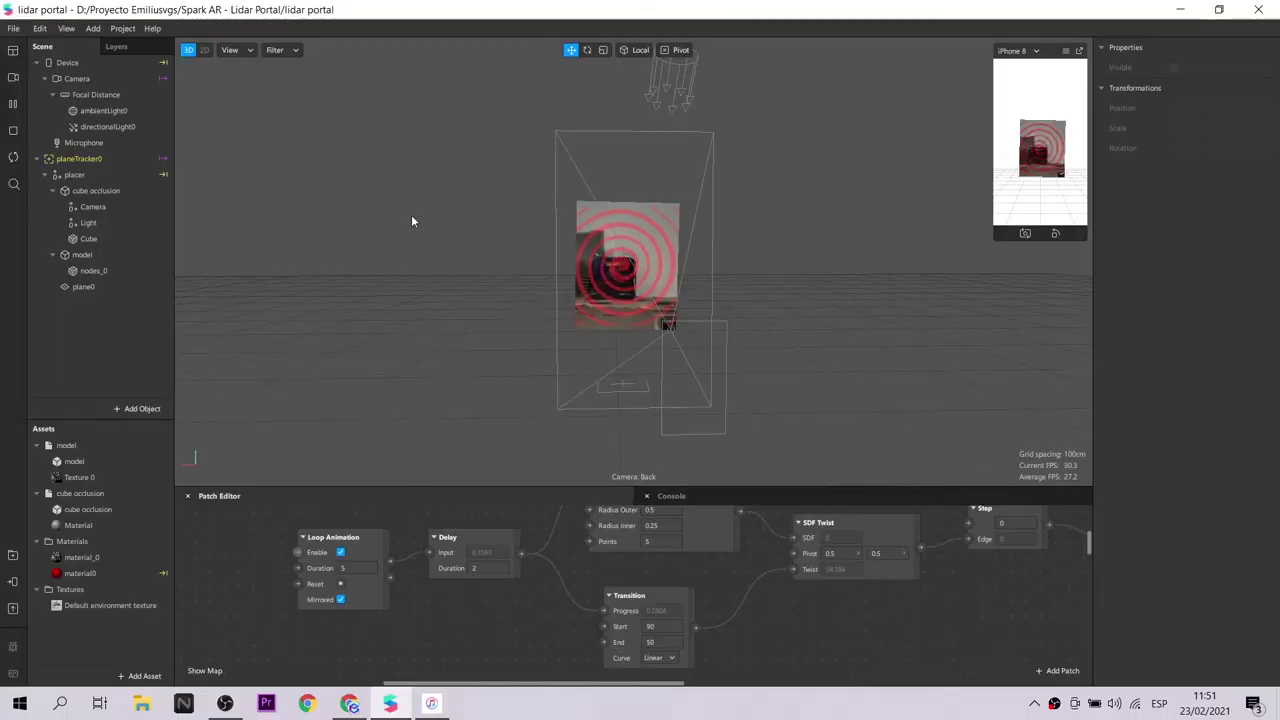
Step: Orbit around the scanned room, then delete the Camera from inside cube occlusion
click(98, 254)
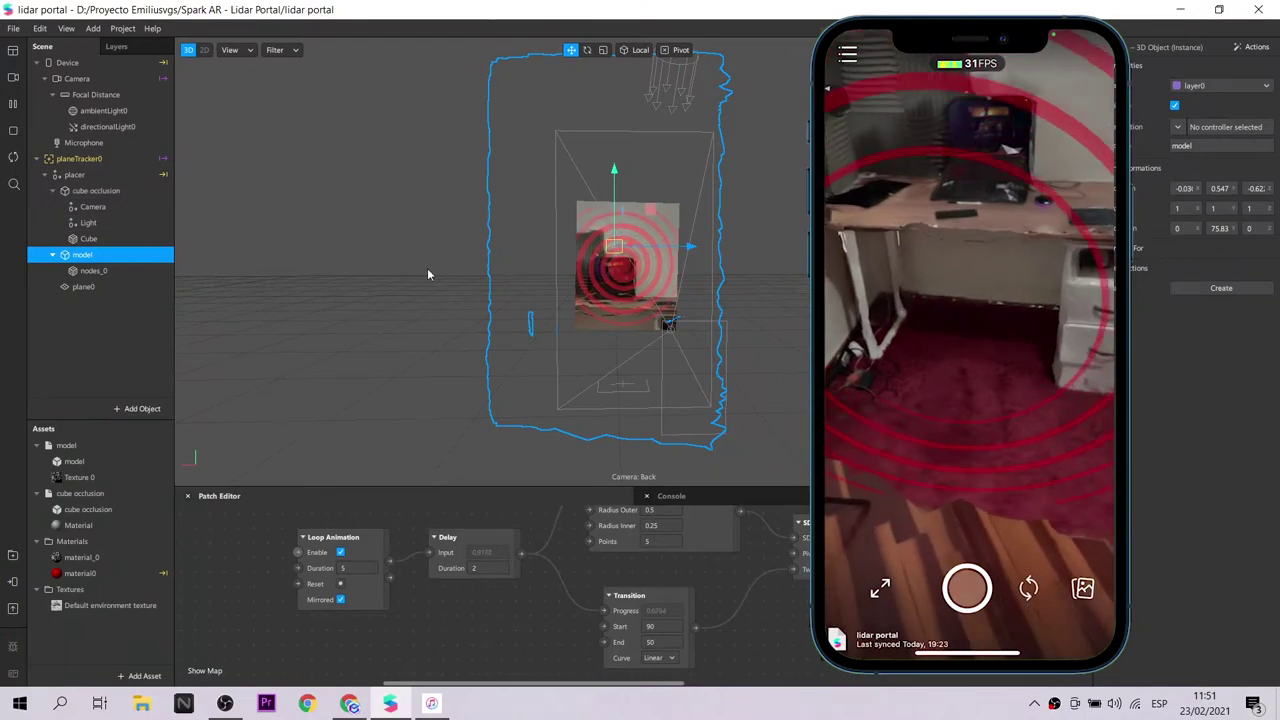
mouse_move(427, 268)
middle_down()
mouse_move(390, 275)
mouse_move(654, 273)
mouse_move(452, 248)
mouse_move(712, 237)
mouse_move(728, 279)
middle_up()
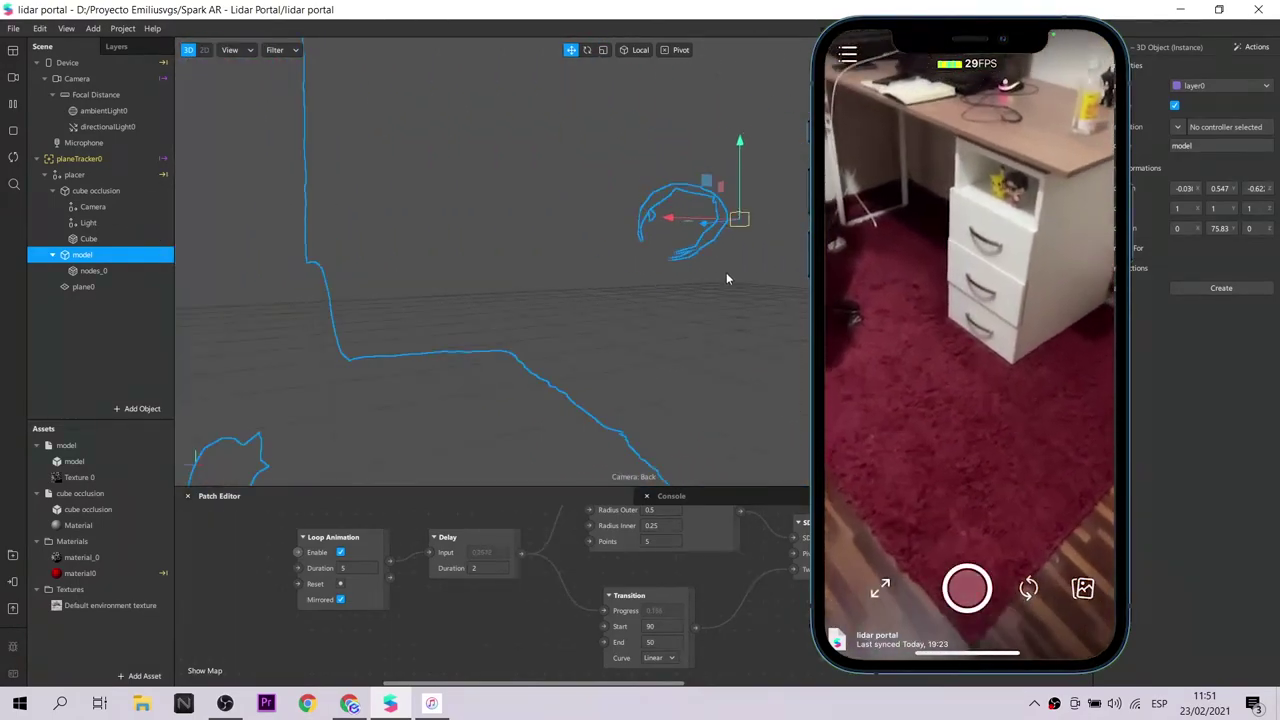
middle_drag(728, 279, 661, 350)
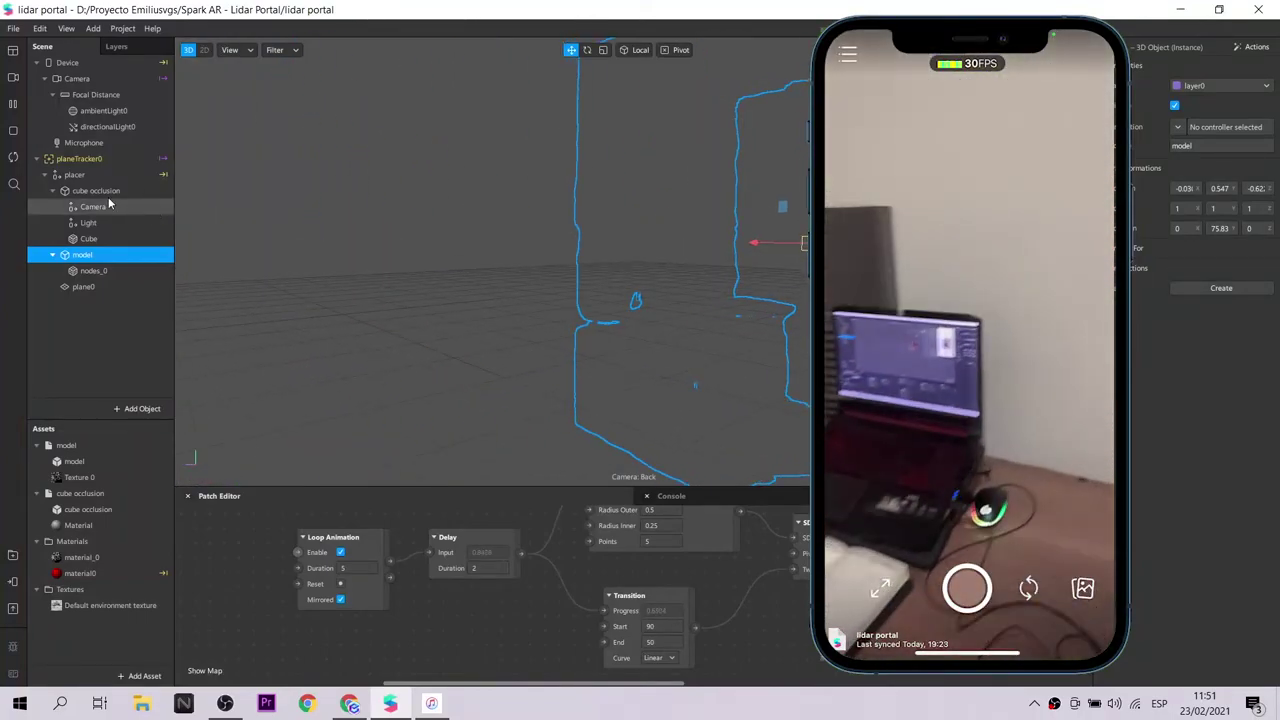
click(95, 190)
middle_drag(648, 281, 714, 349)
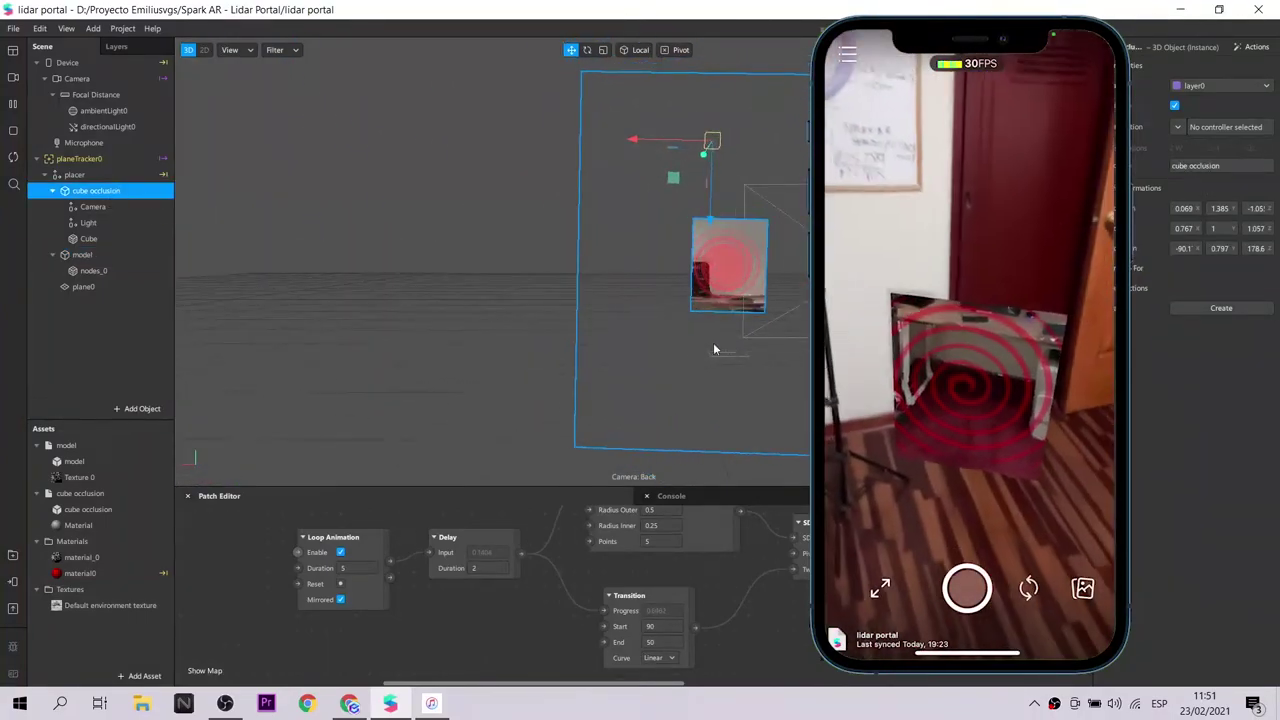
click(92, 206)
key(Delete)
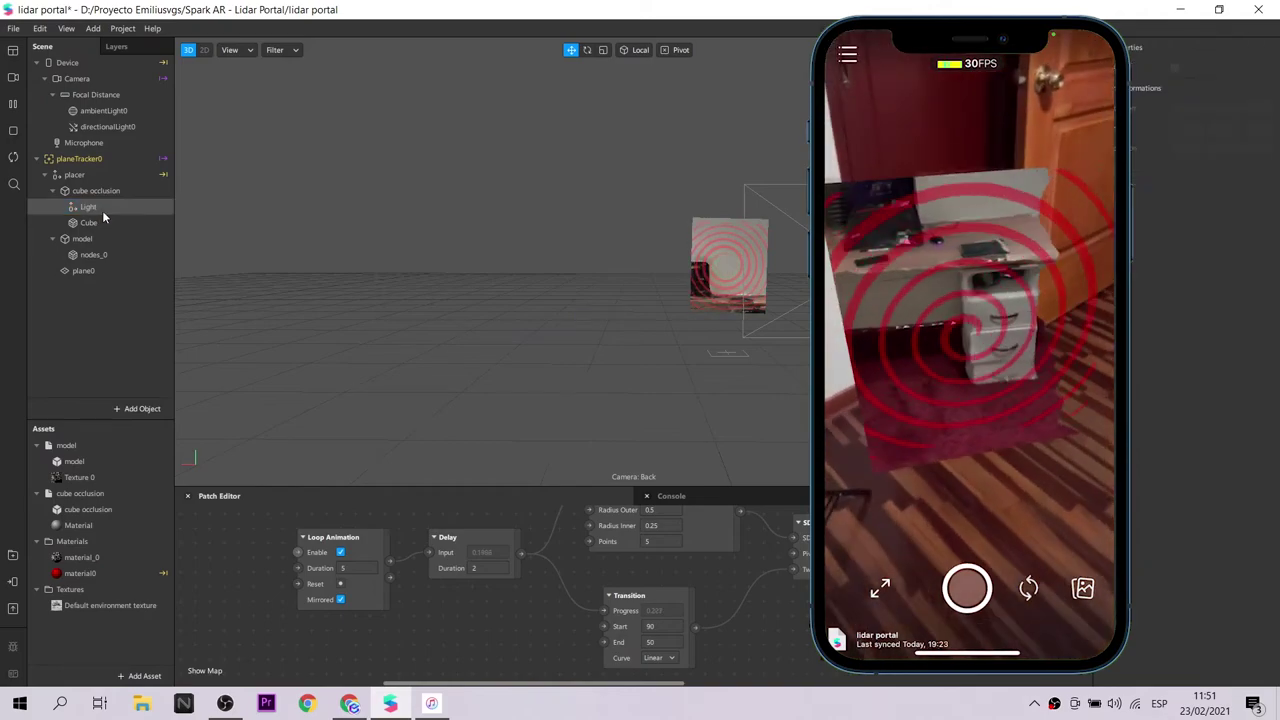
Step: Delete the Light from cube occlusion and duplicate the cube occlusion object
key(Delete)
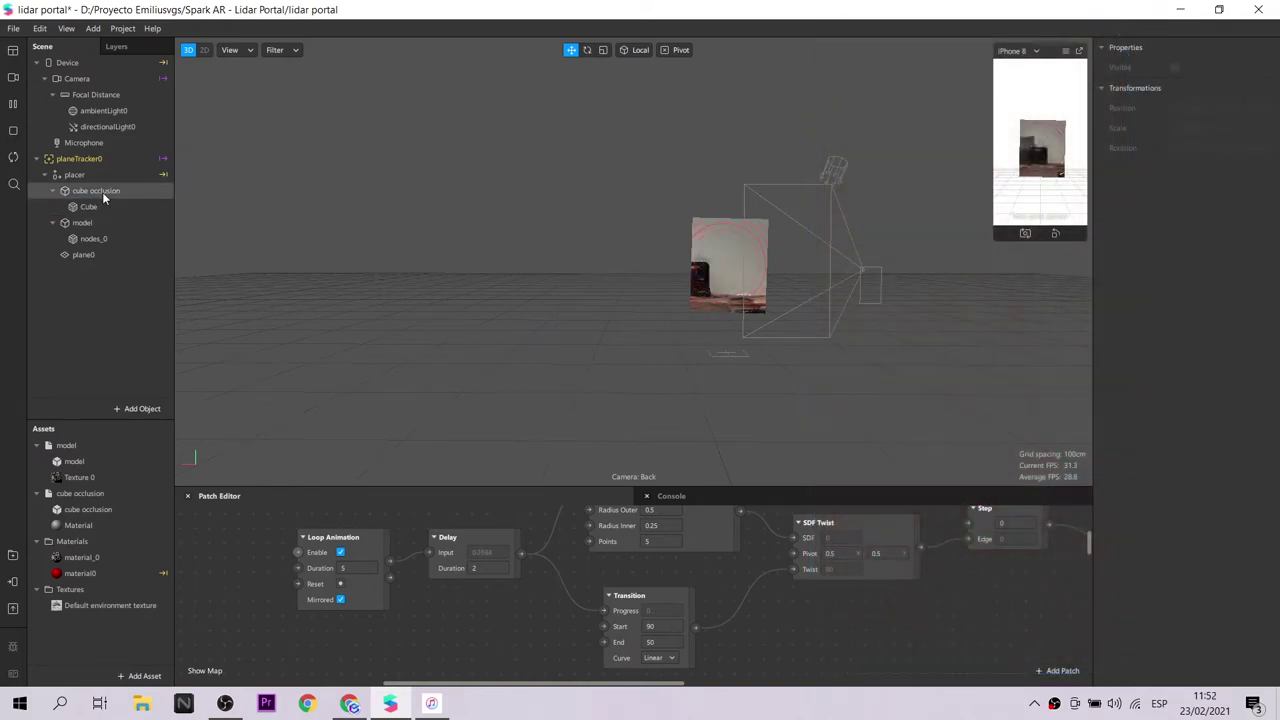
click(103, 196)
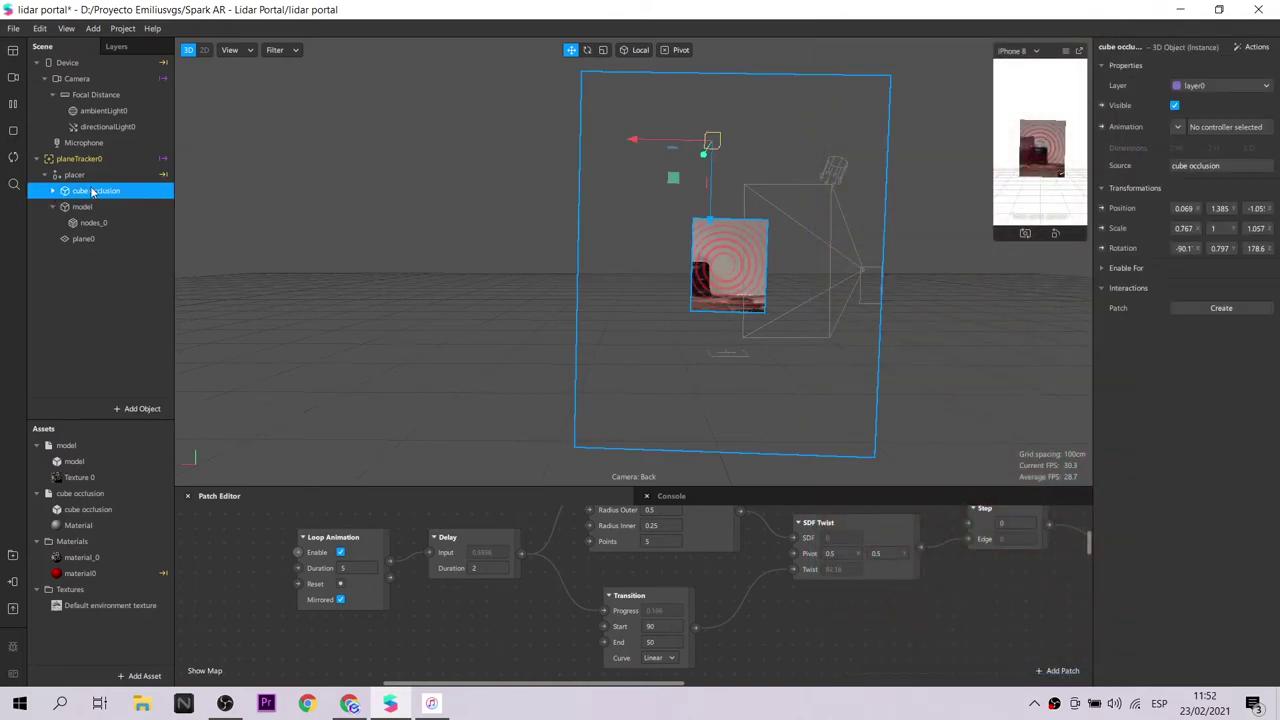
right_click(101, 196)
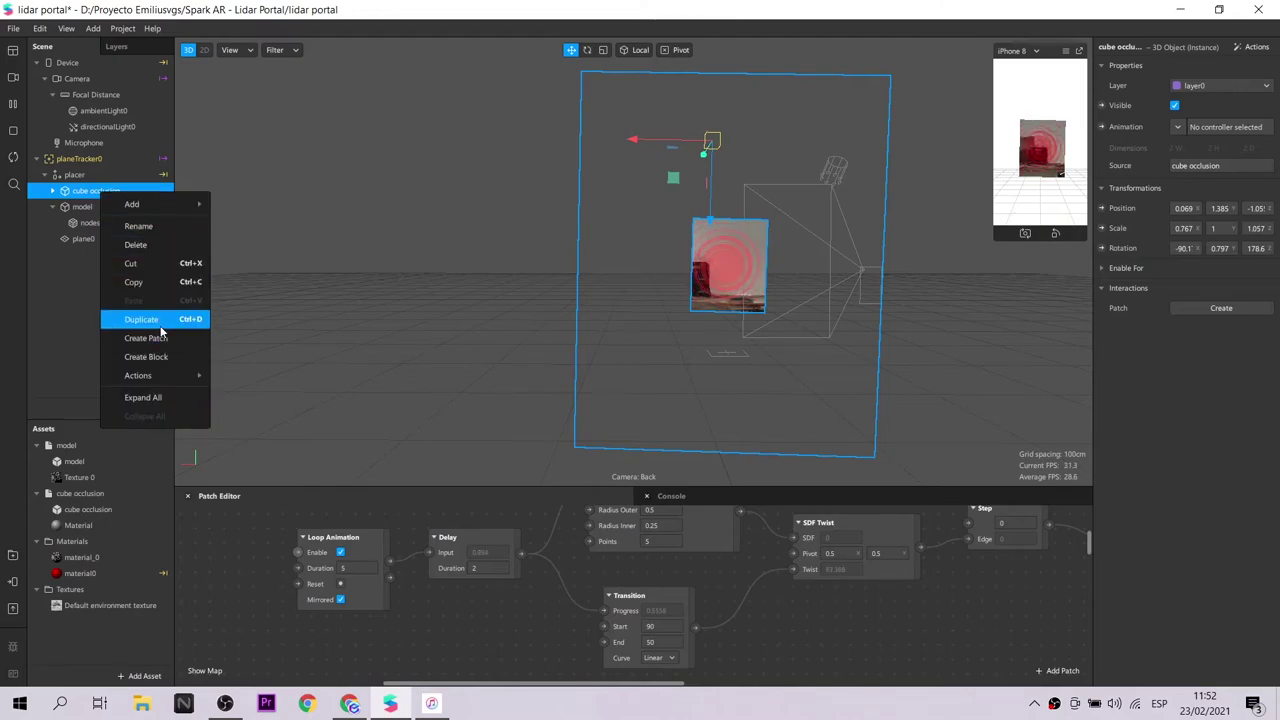
click(158, 321)
click(1174, 229)
text(0.6)
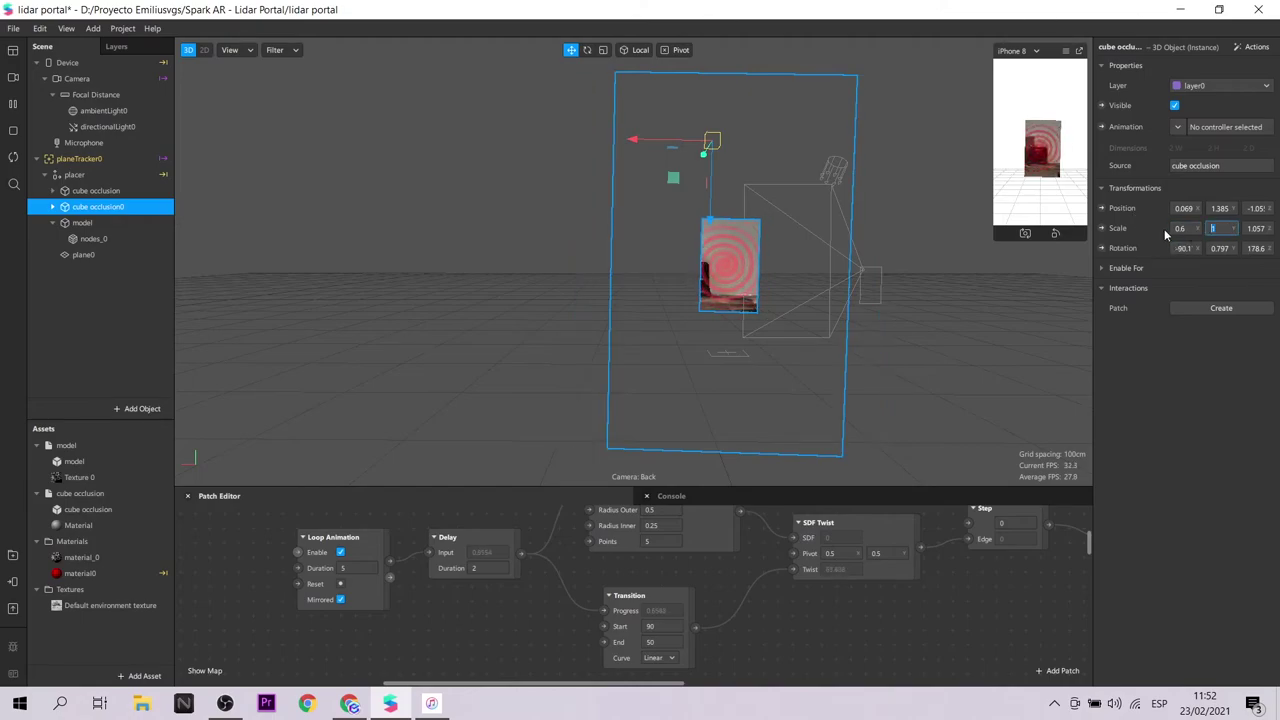
Step: Shrink the duplicate's scale, entering 0.9 for Y and .5, then select its Cube
text(0.9)
key(Tab)
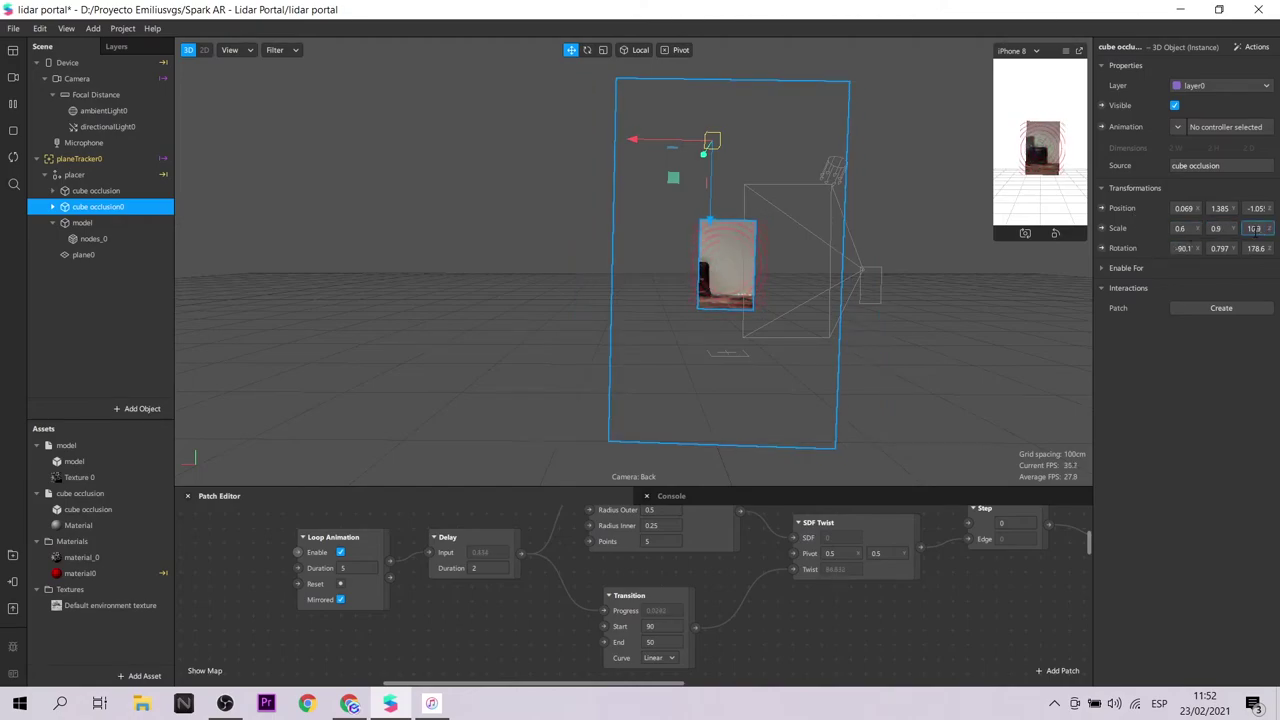
text(.5)
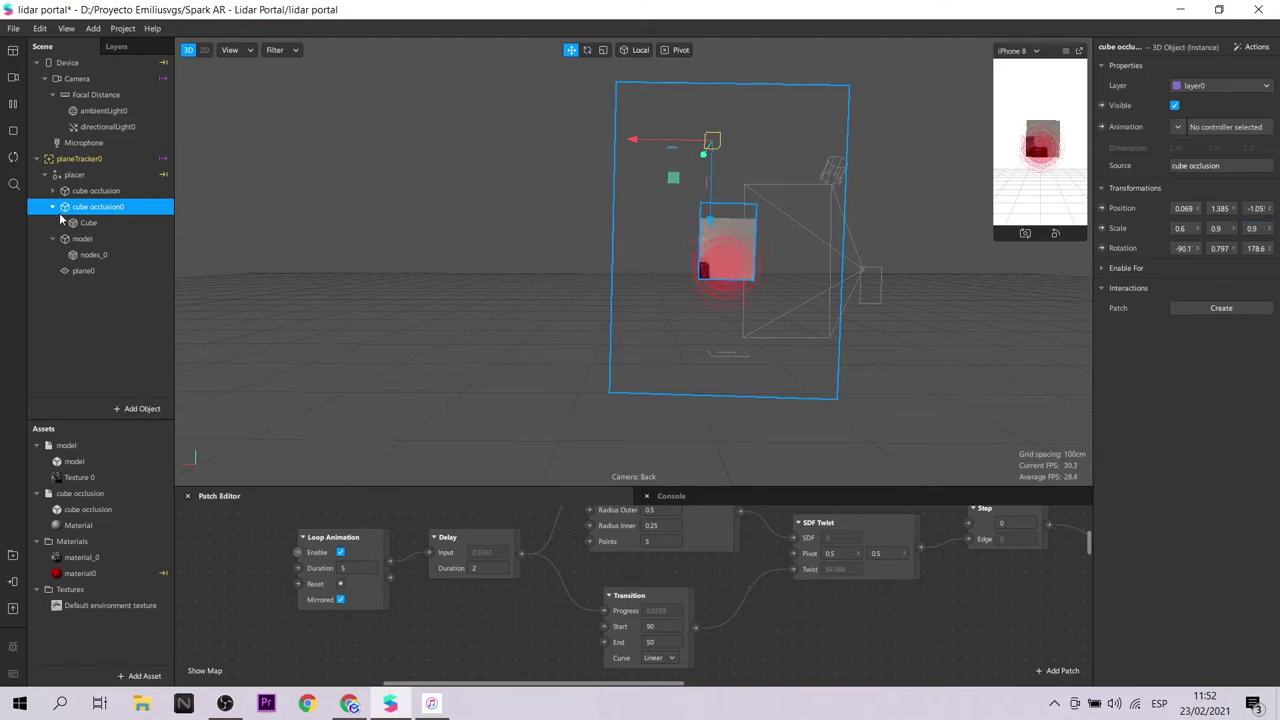
click(62, 221)
Step: Make material1 a flat shader with black diffuse colour, rendered double sided
click(80, 589)
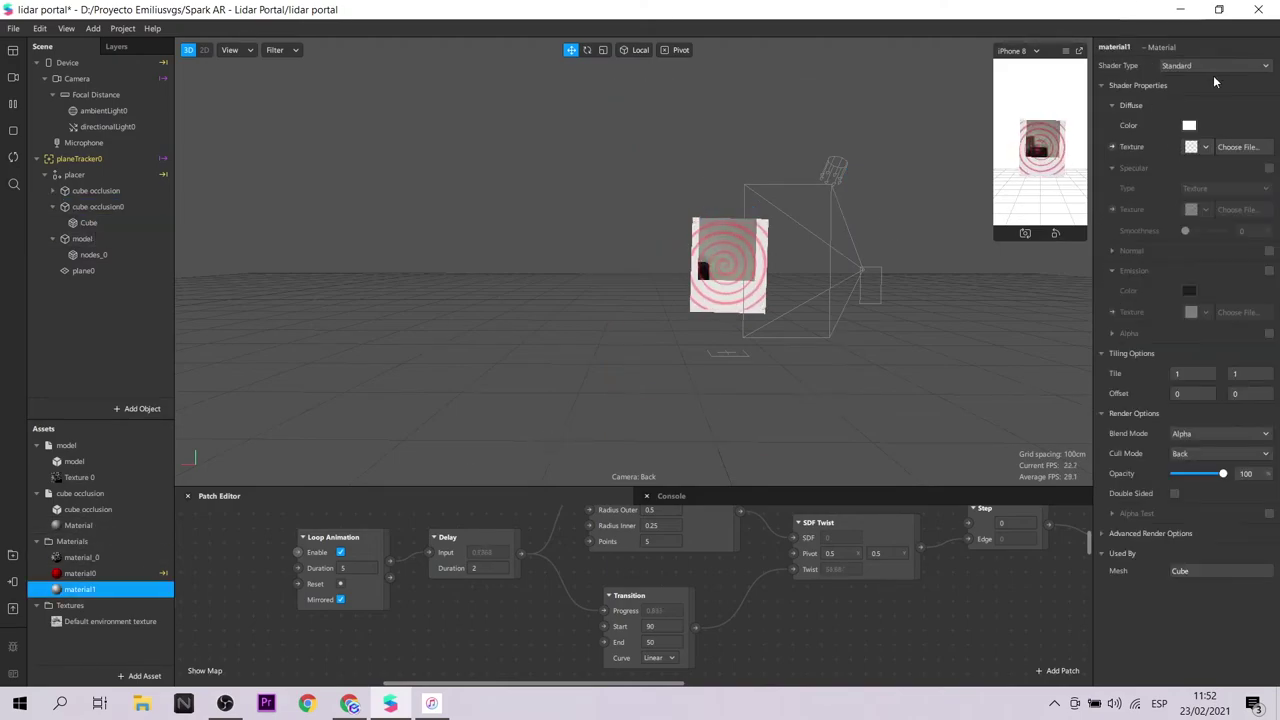
click(1188, 125)
click(474, 305)
click(720, 463)
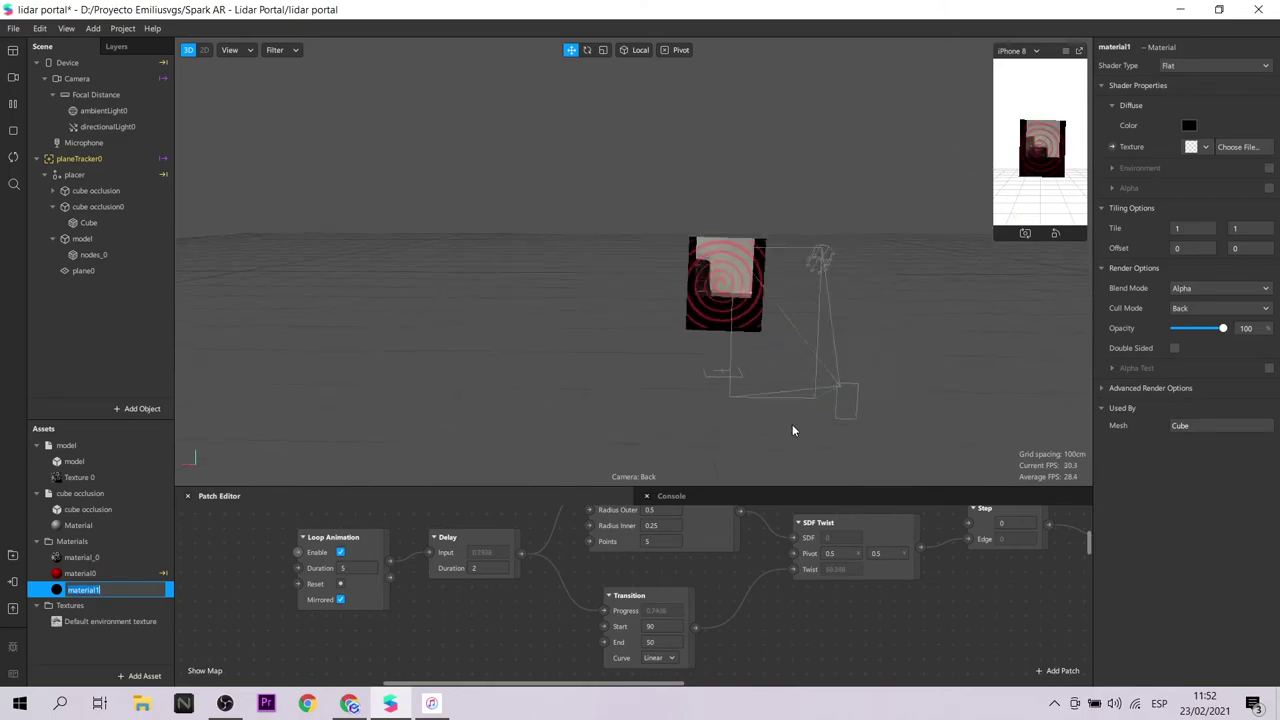
click(651, 227)
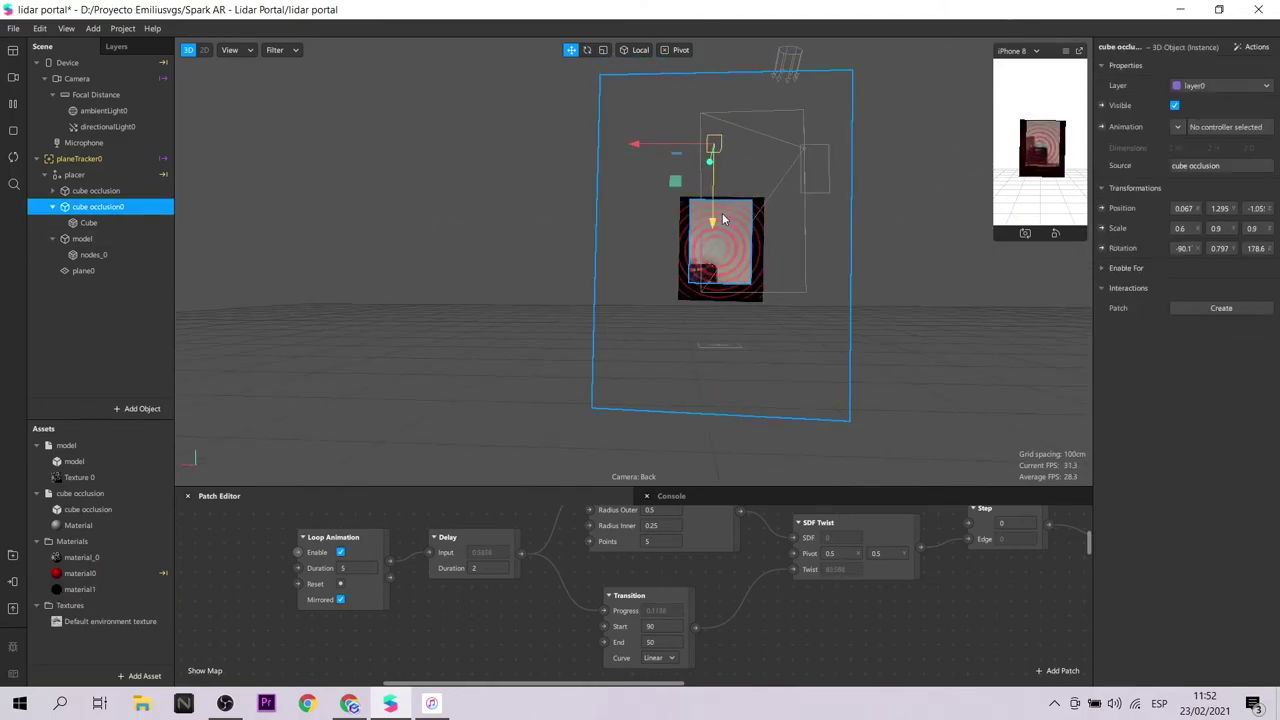
click(80, 589)
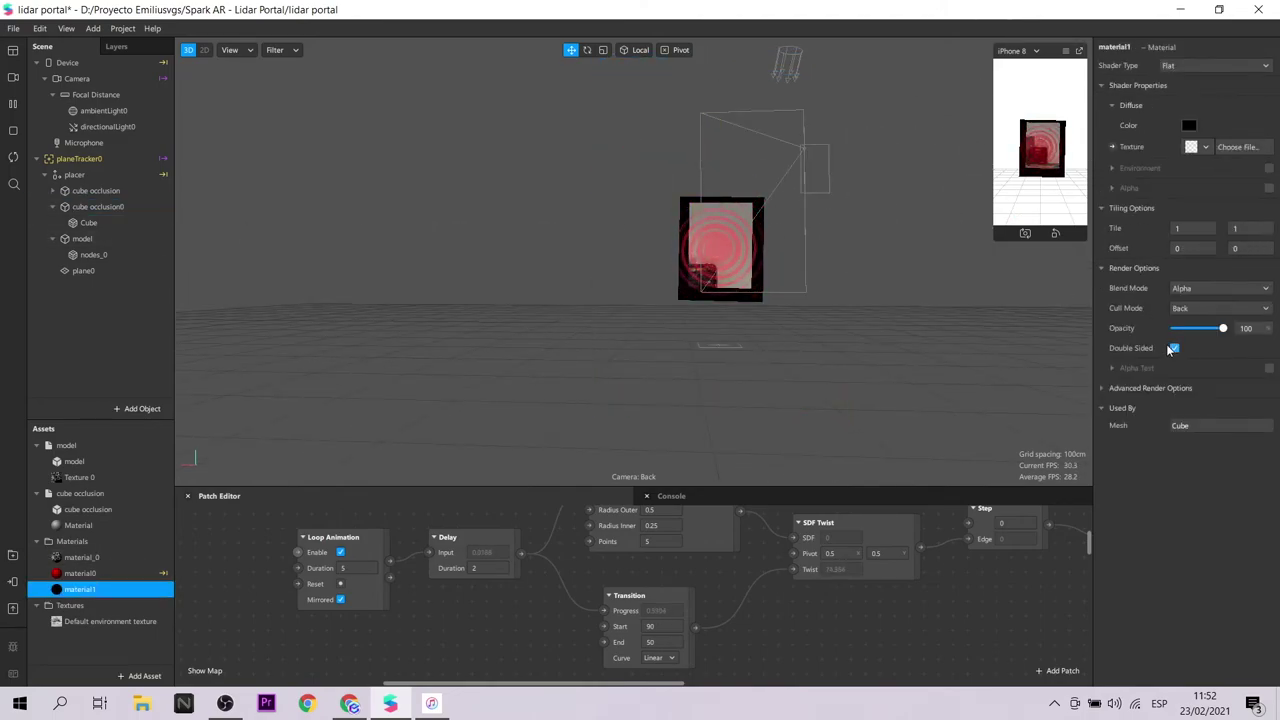
Step: Swing the view back outside the room and select the cube occlusion0 frame
scroll(728, 306, up, 5)
scroll(728, 306, up, 10)
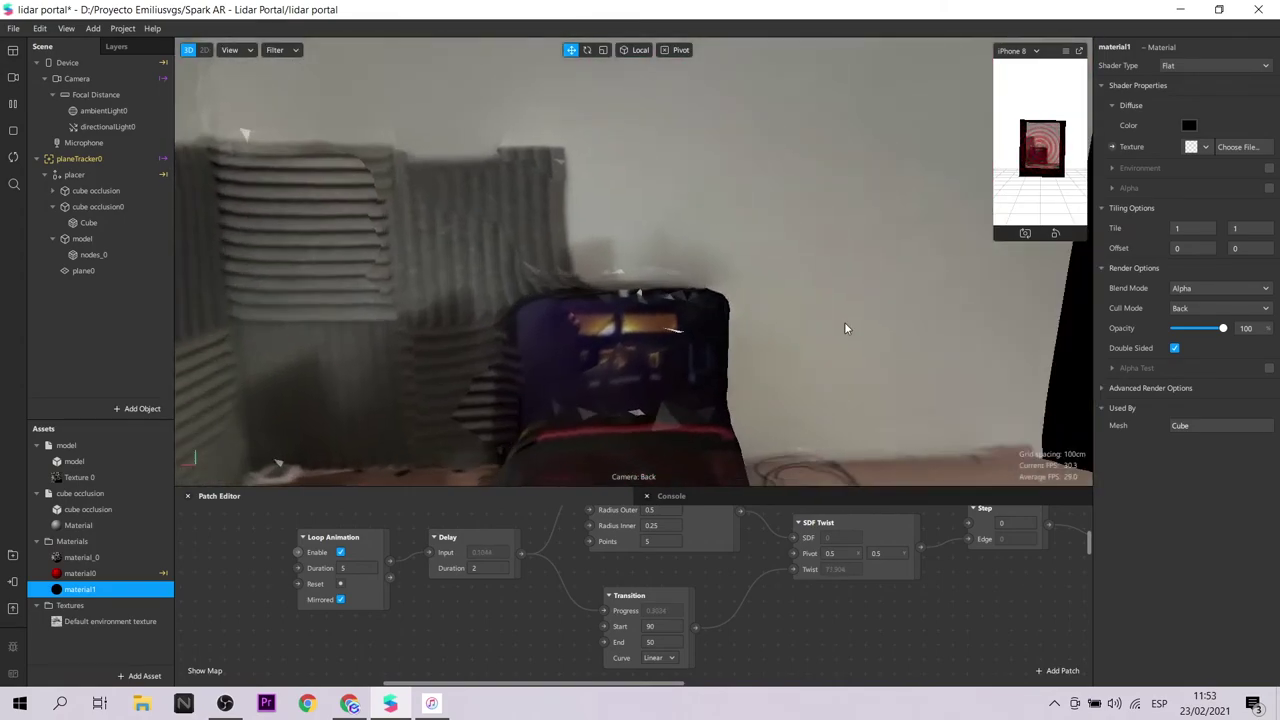
mouse_move(845, 328)
mouse_down()
mouse_move(698, 272)
mouse_move(677, 449)
mouse_up()
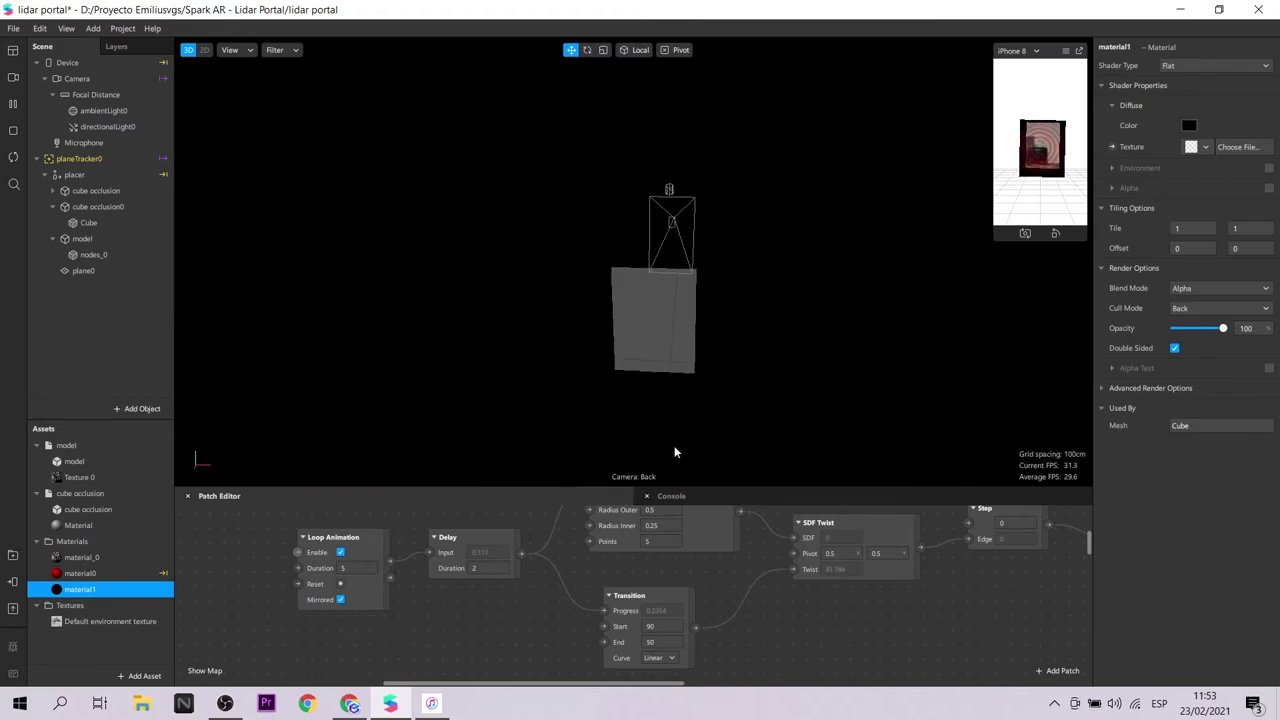
click(700, 340)
scroll(785, 325, up, 3)
drag(785, 325, 742, 320)
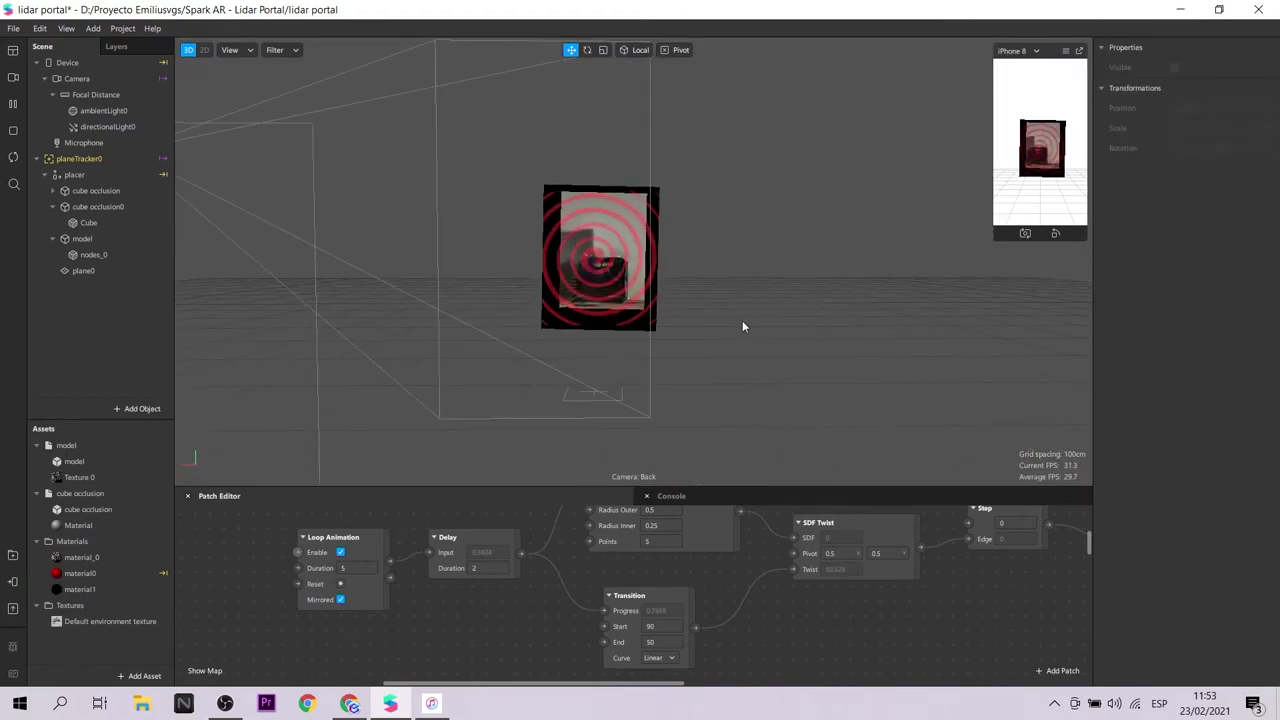
click(721, 302)
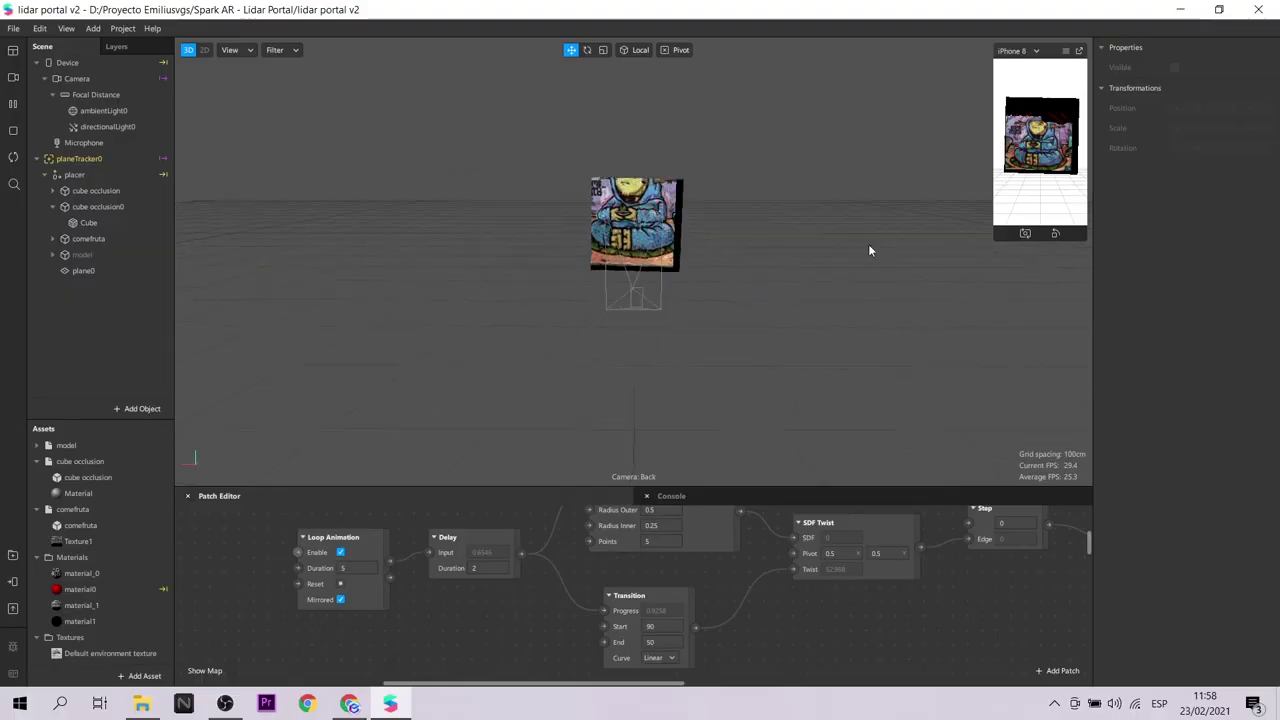
Step: Select the comefruta scan, orbit the portal, and toggle the cube occlusion wall's visibility off and on
click(123, 244)
mouse_move(626, 369)
right_down()
mouse_move(913, 348)
mouse_move(790, 368)
mouse_move(902, 229)
mouse_move(776, 246)
mouse_move(859, 322)
right_up()
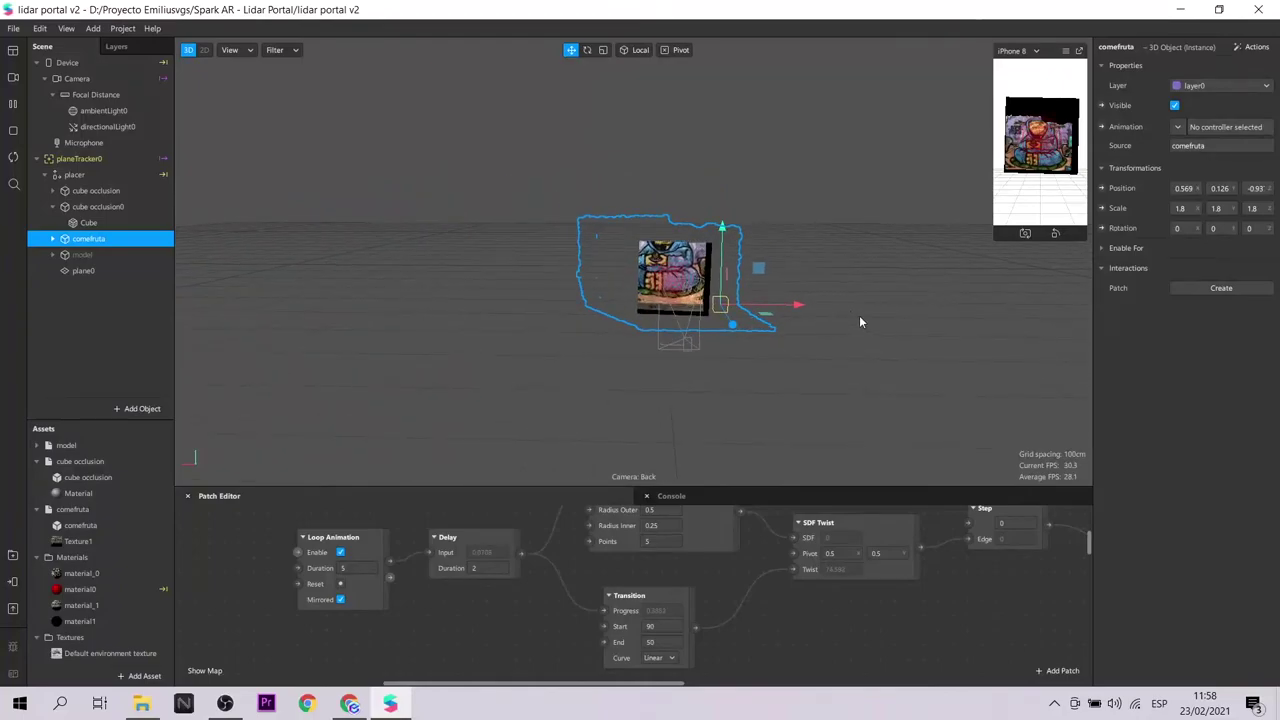
click(89, 192)
click(1175, 105)
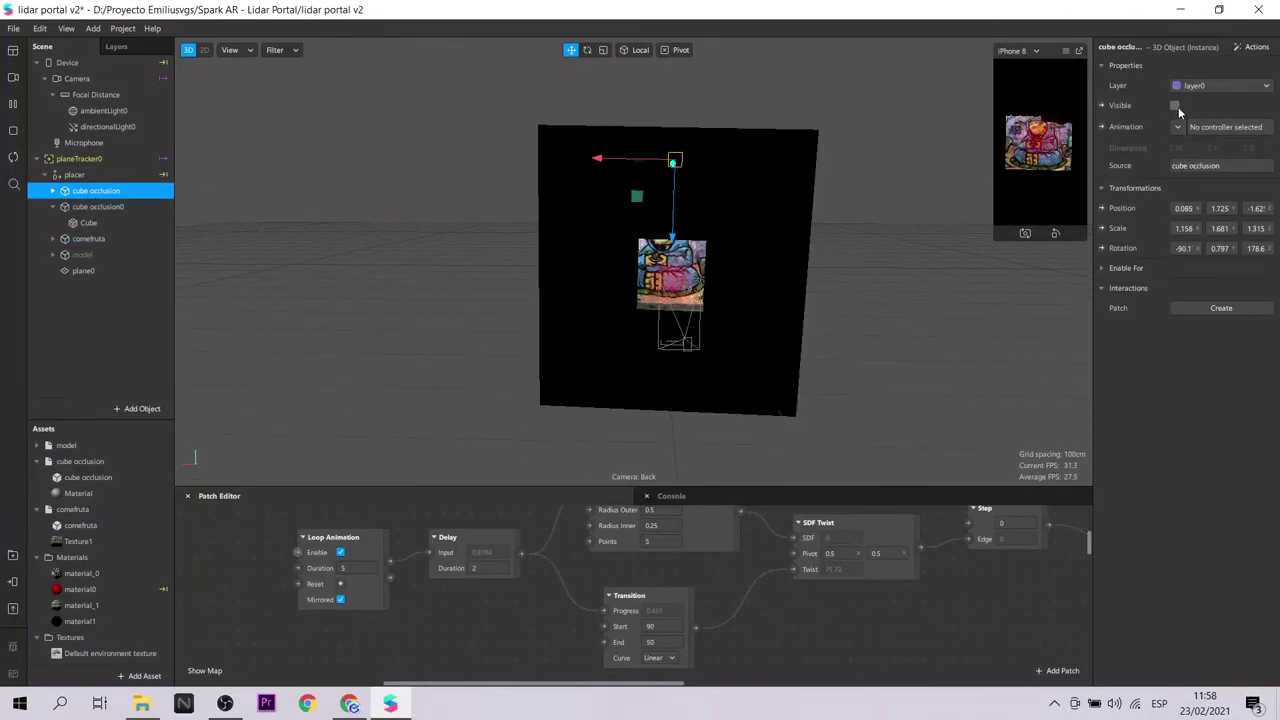
click(1175, 105)
scroll(731, 270, up, 3)
mouse_move(731, 270)
right_down()
mouse_move(798, 275)
mouse_move(593, 260)
mouse_move(764, 255)
right_up()
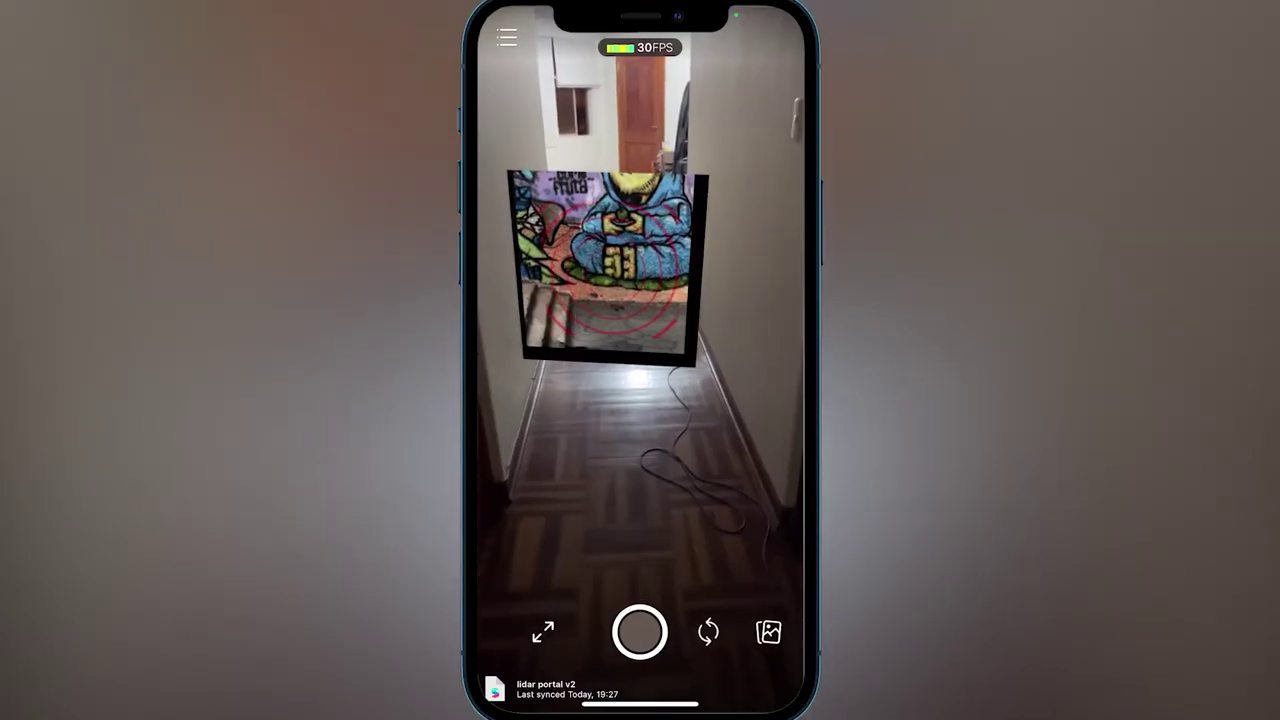